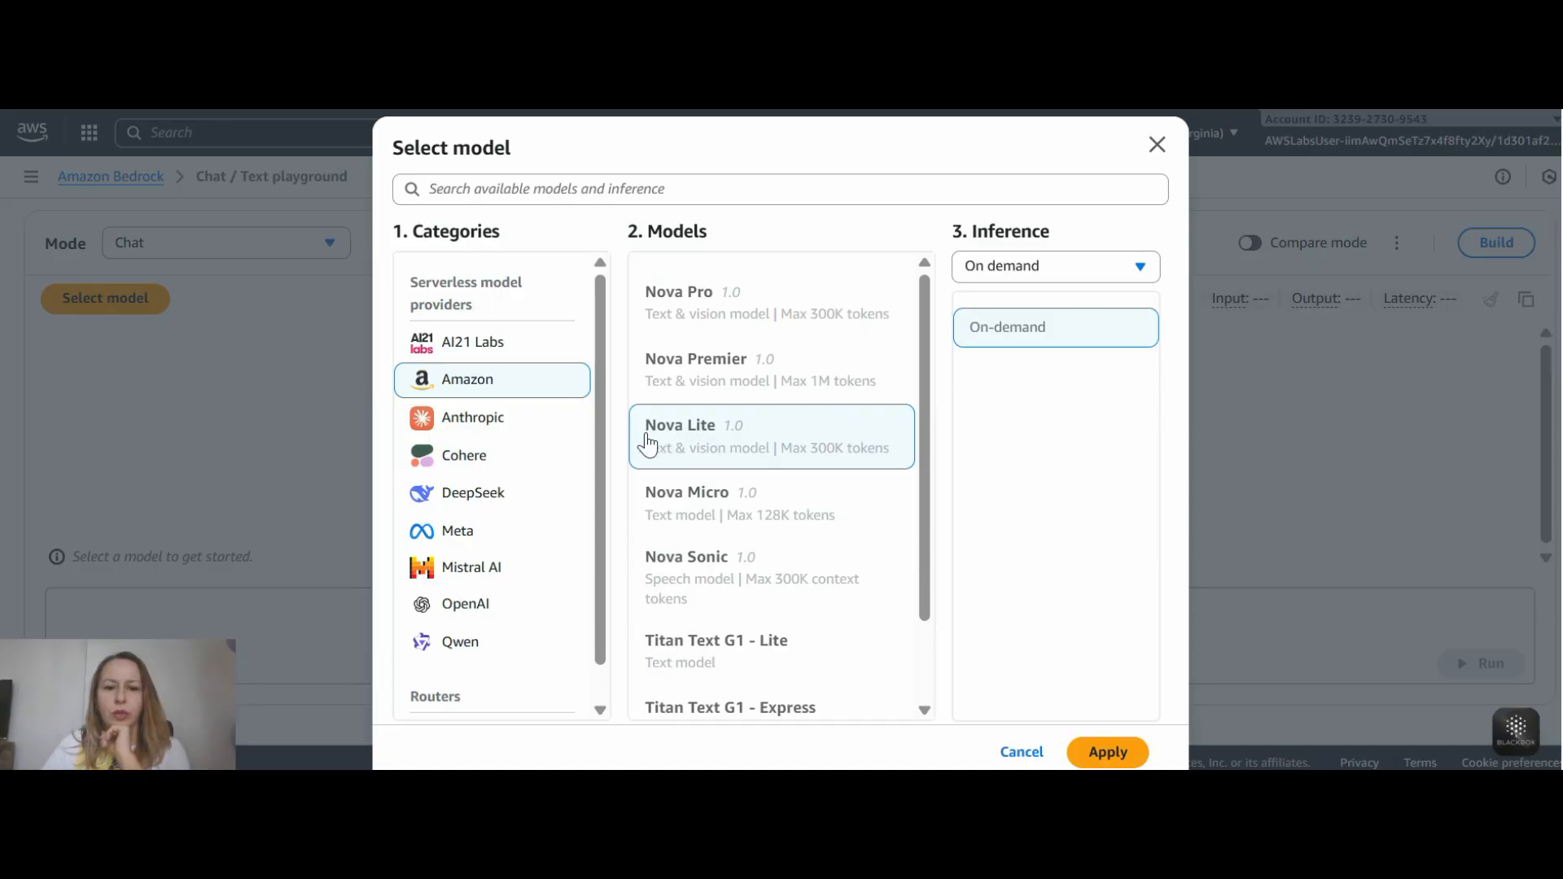
# - Apply the Nova Lite model and configure it with 5120 maximum output tokens and a temperature of 0
pyautogui.click(1115, 745)
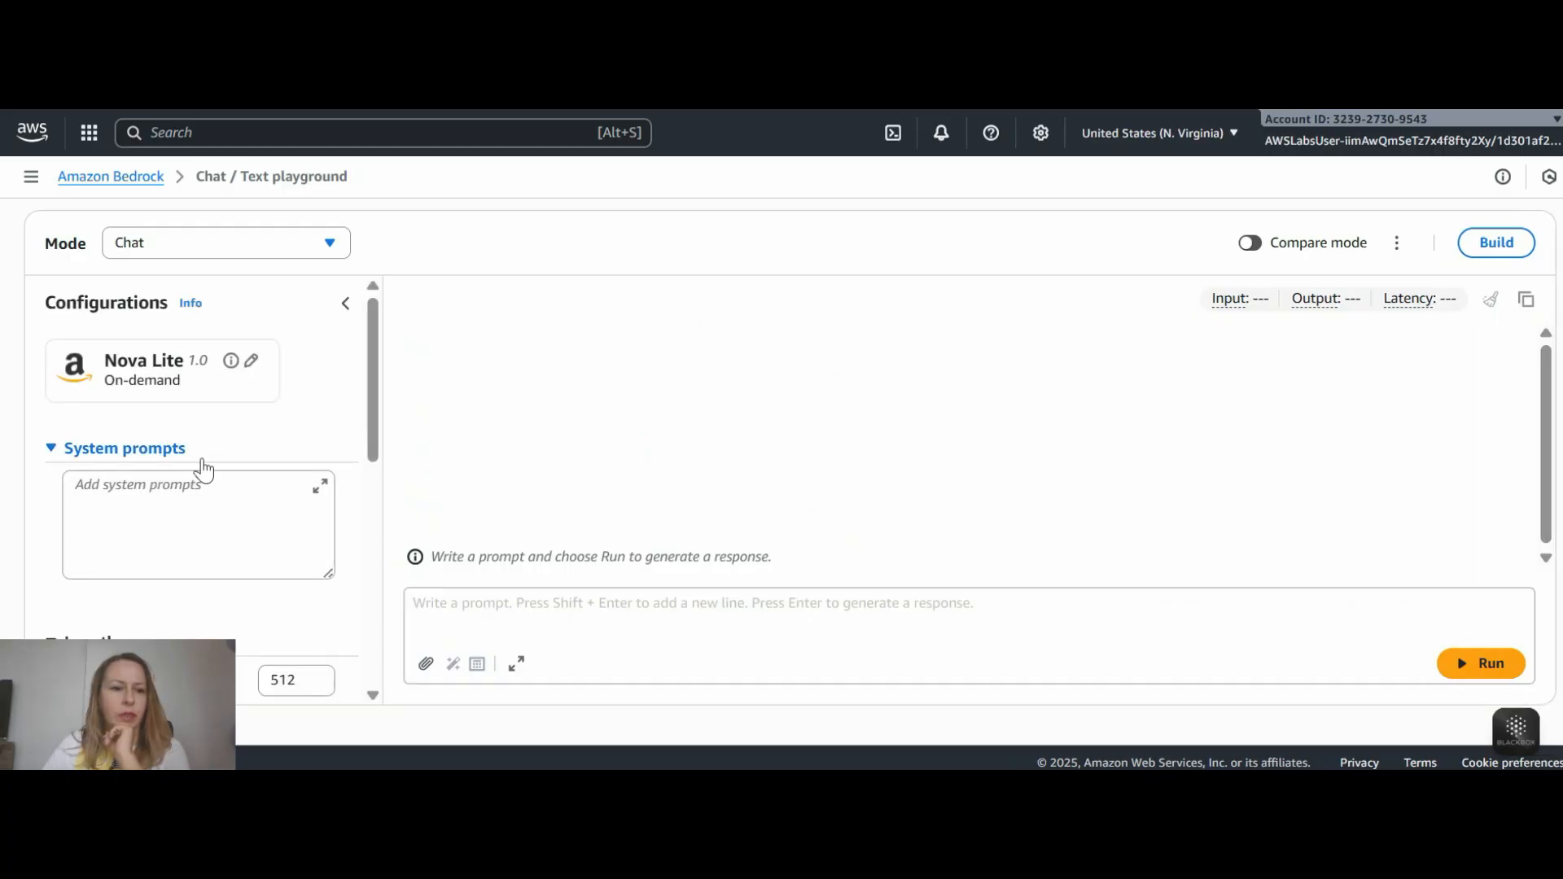
pyautogui.scroll(-3, 203, 457)
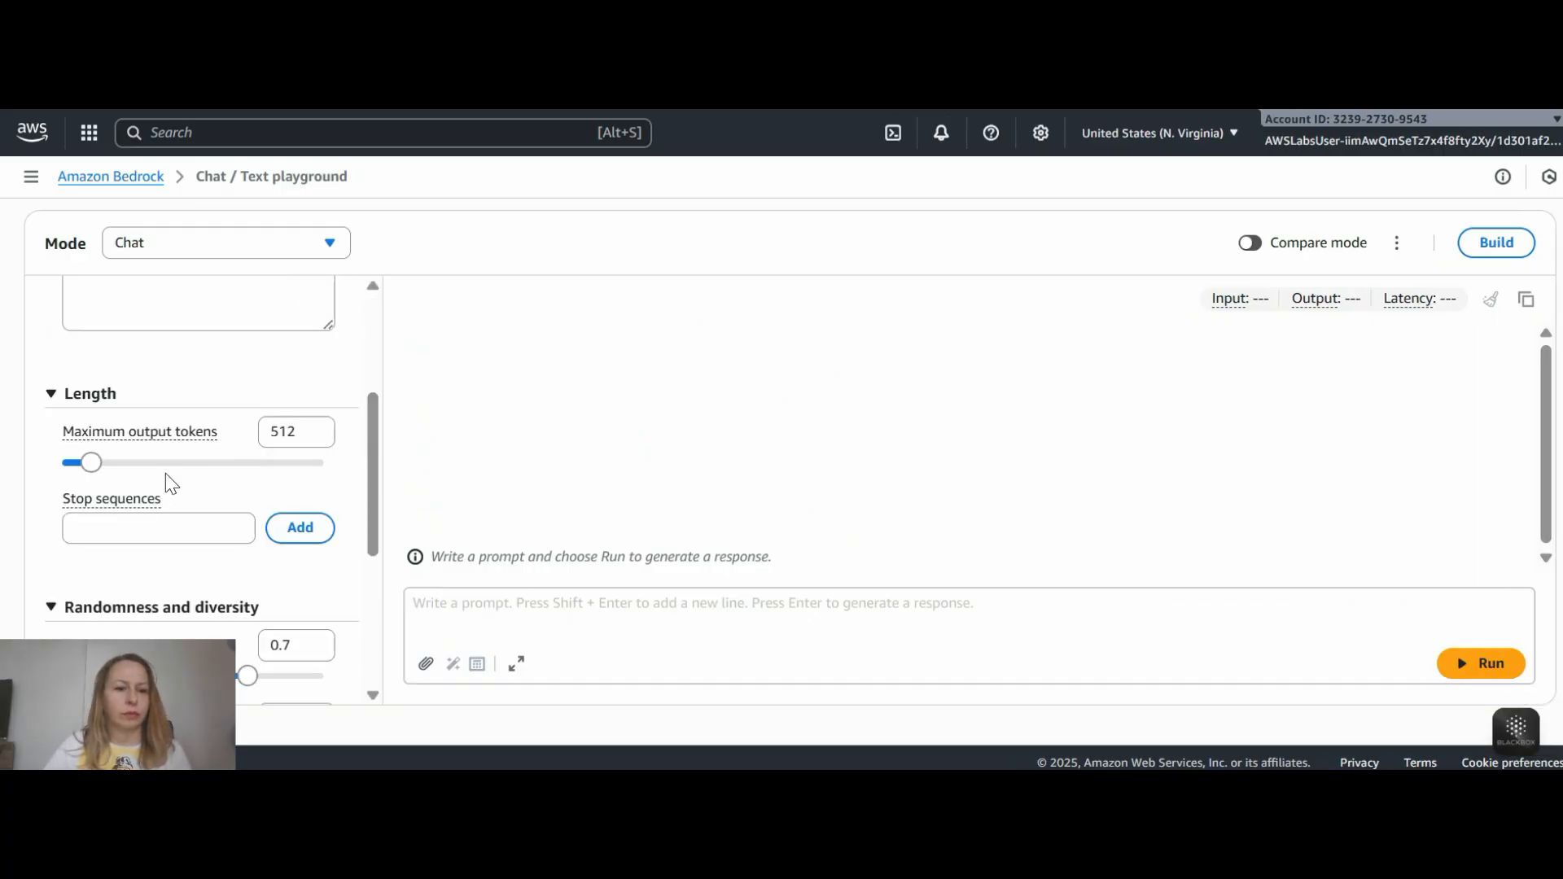
pyautogui.moveTo(91, 462); pyautogui.dragTo(374, 478)
pyautogui.scroll(-2, 276, 493)
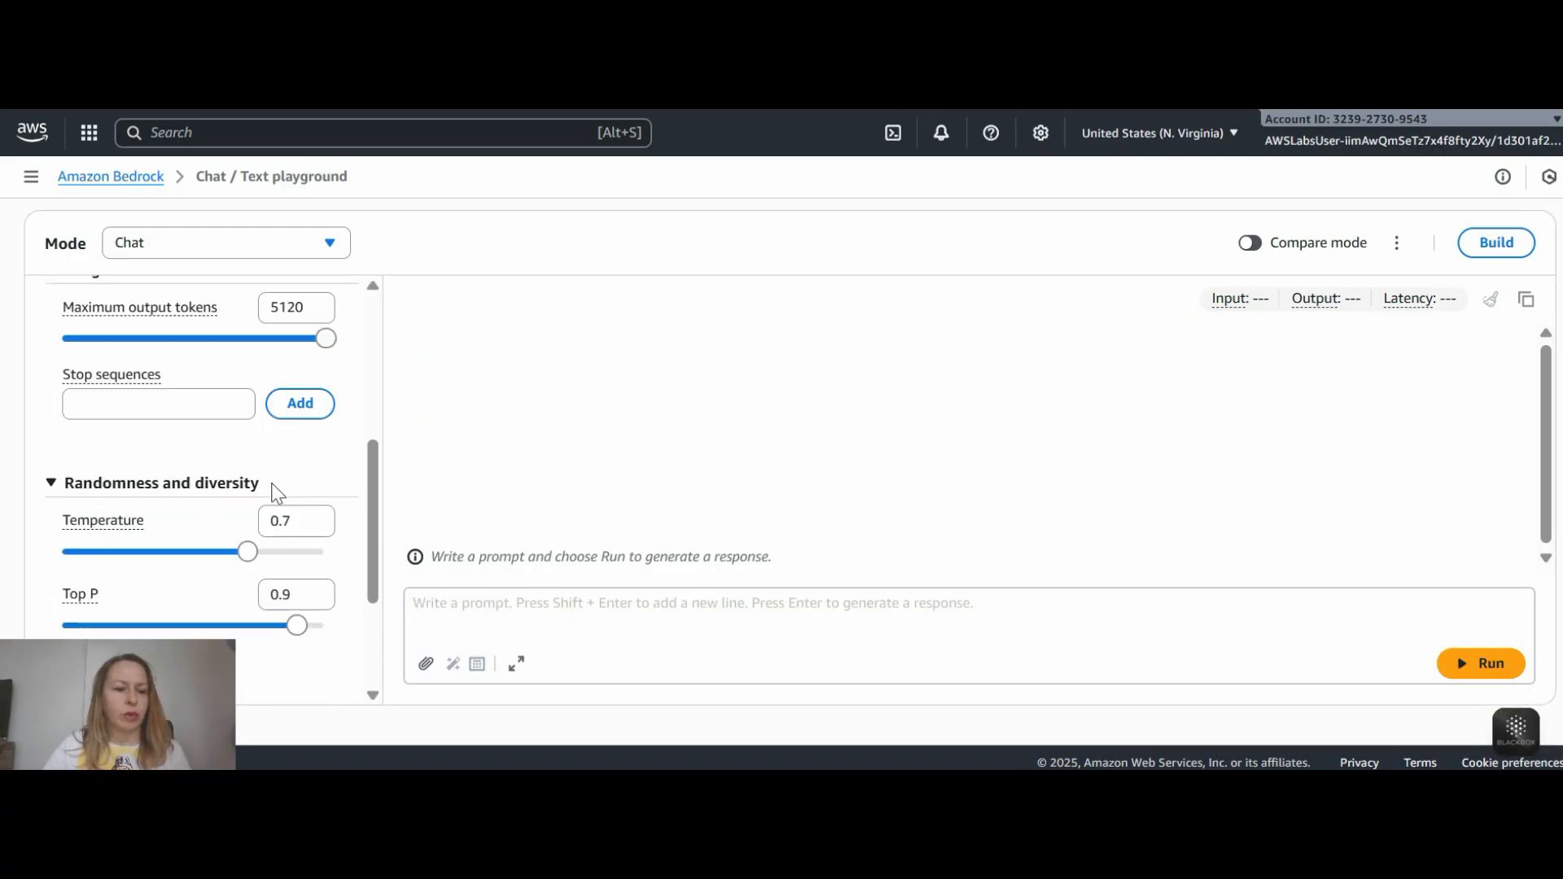
pyautogui.scroll(-2, 217, 464)
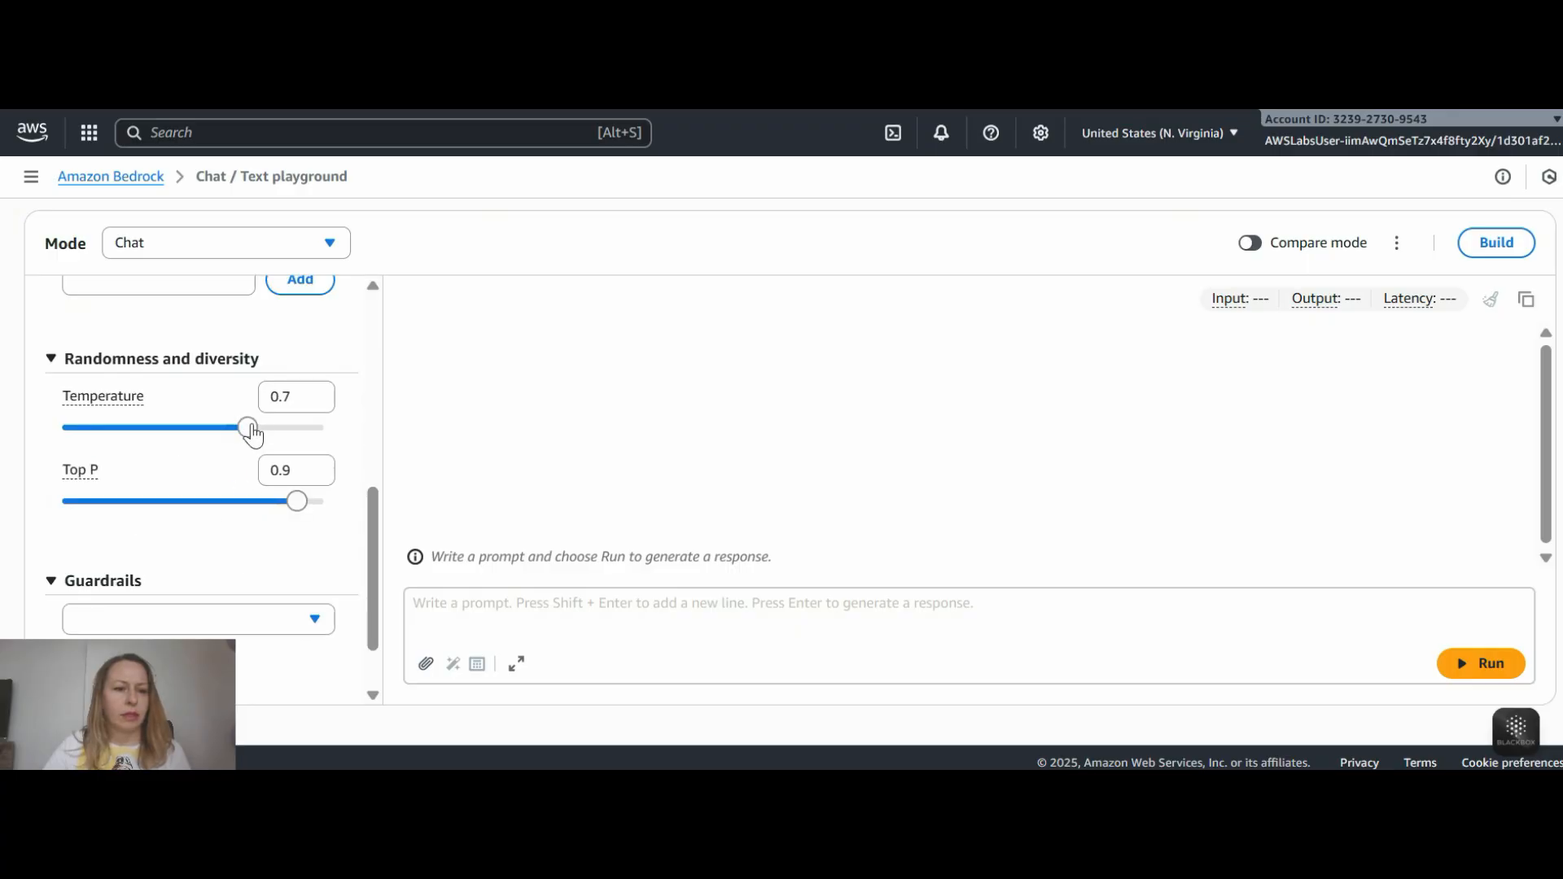
pyautogui.moveTo(249, 428); pyautogui.dragTo(6, 429)
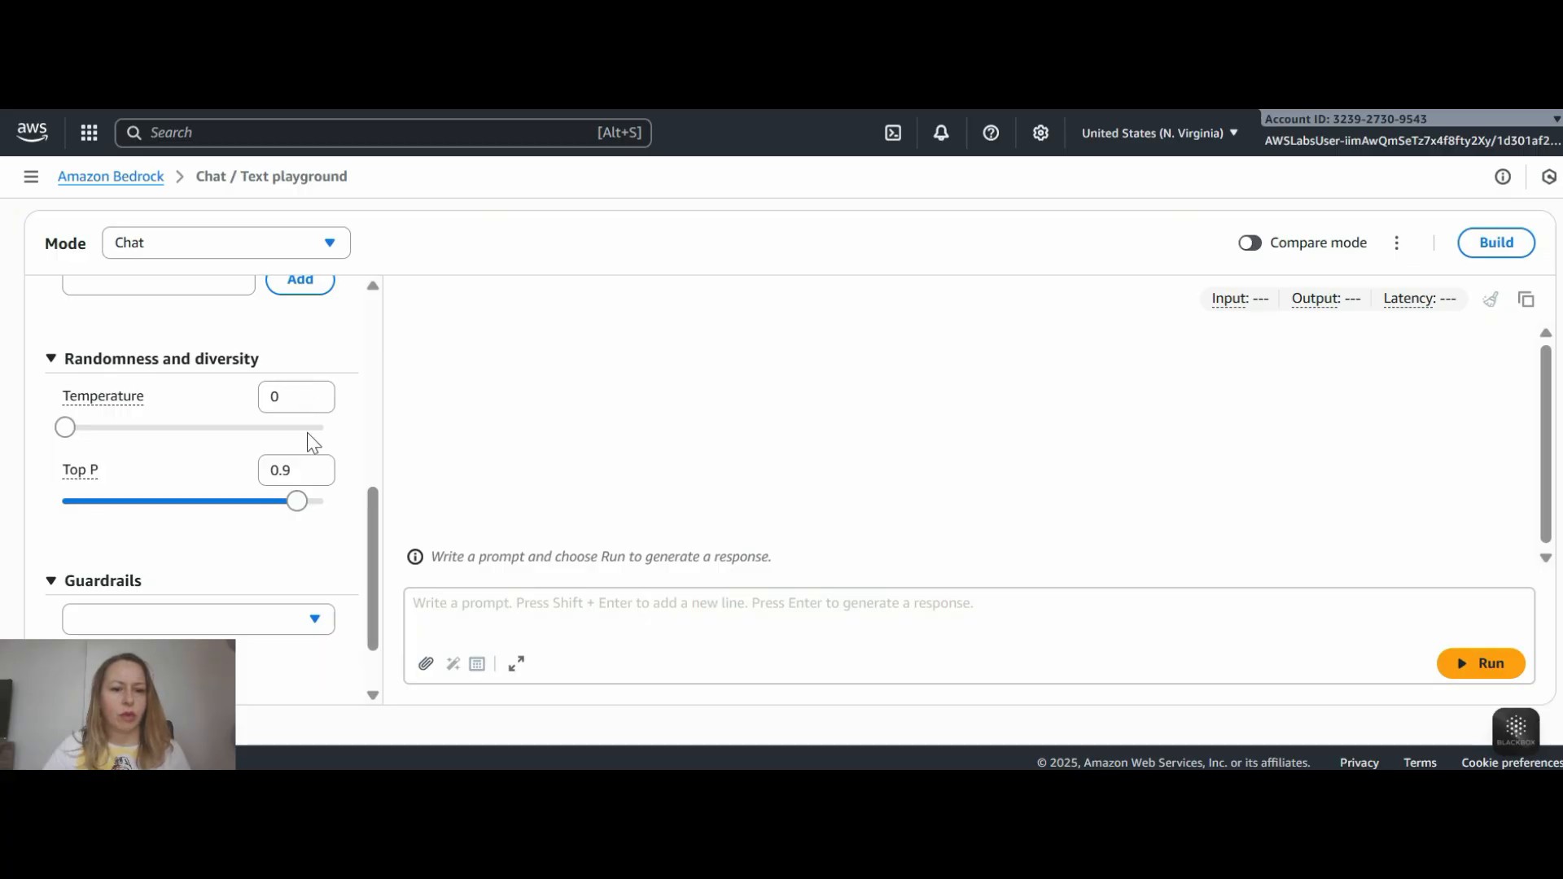
pyautogui.scroll(-1, 314, 444)
# - Run the prompt "Generate a static webpage for AnyCompany marketing agency without any explanation."
pyautogui.click(530, 608)
pyautogui.write('Generate a static webpage for AnyCompany marketing agency without any explanation')
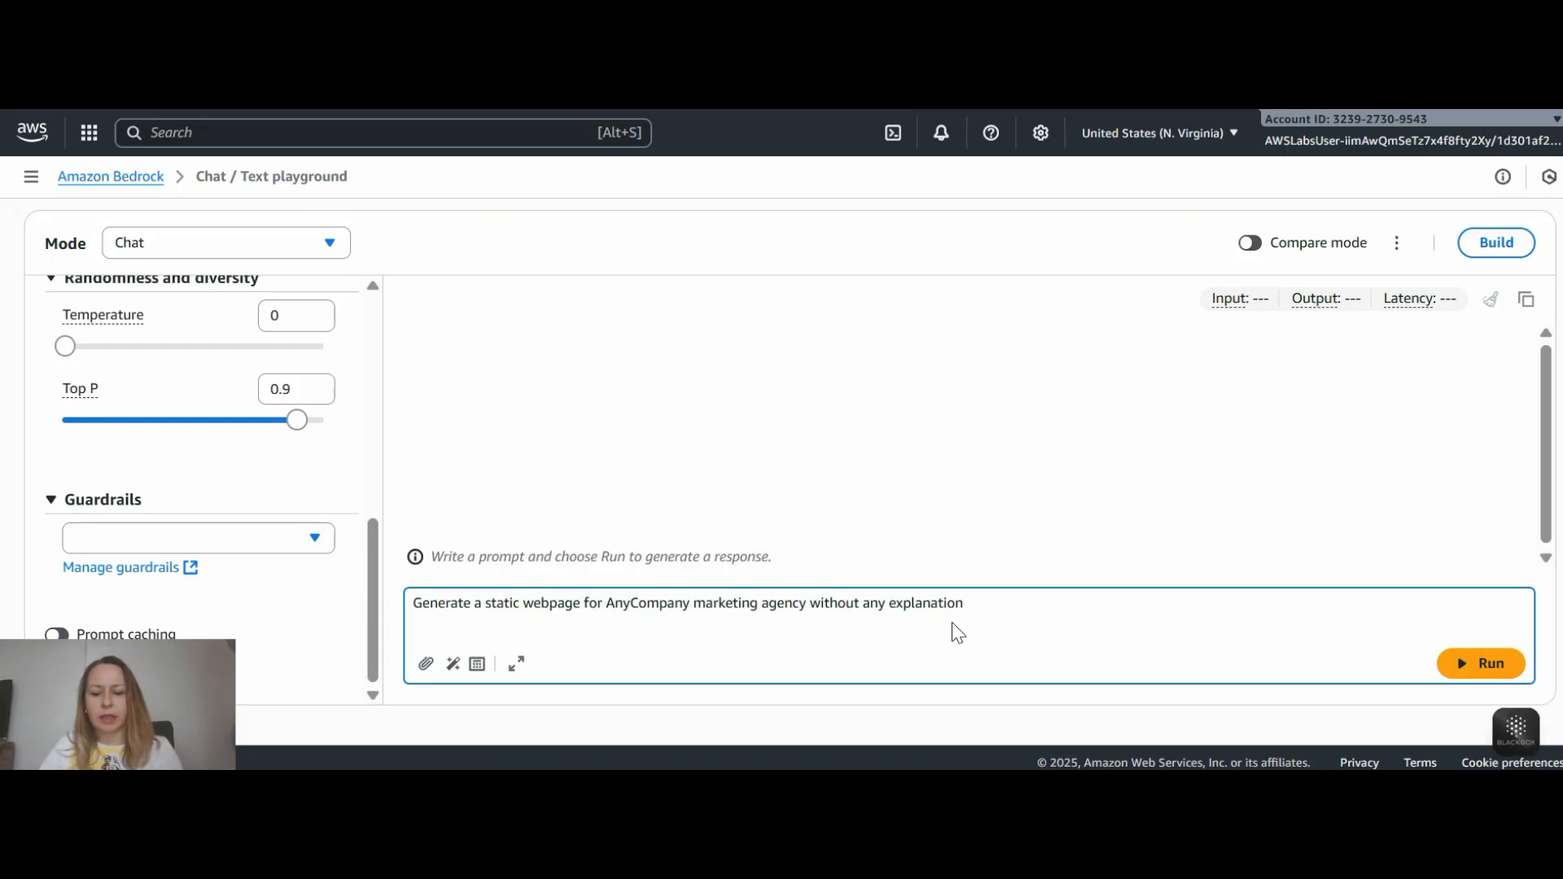
pyautogui.write('.')
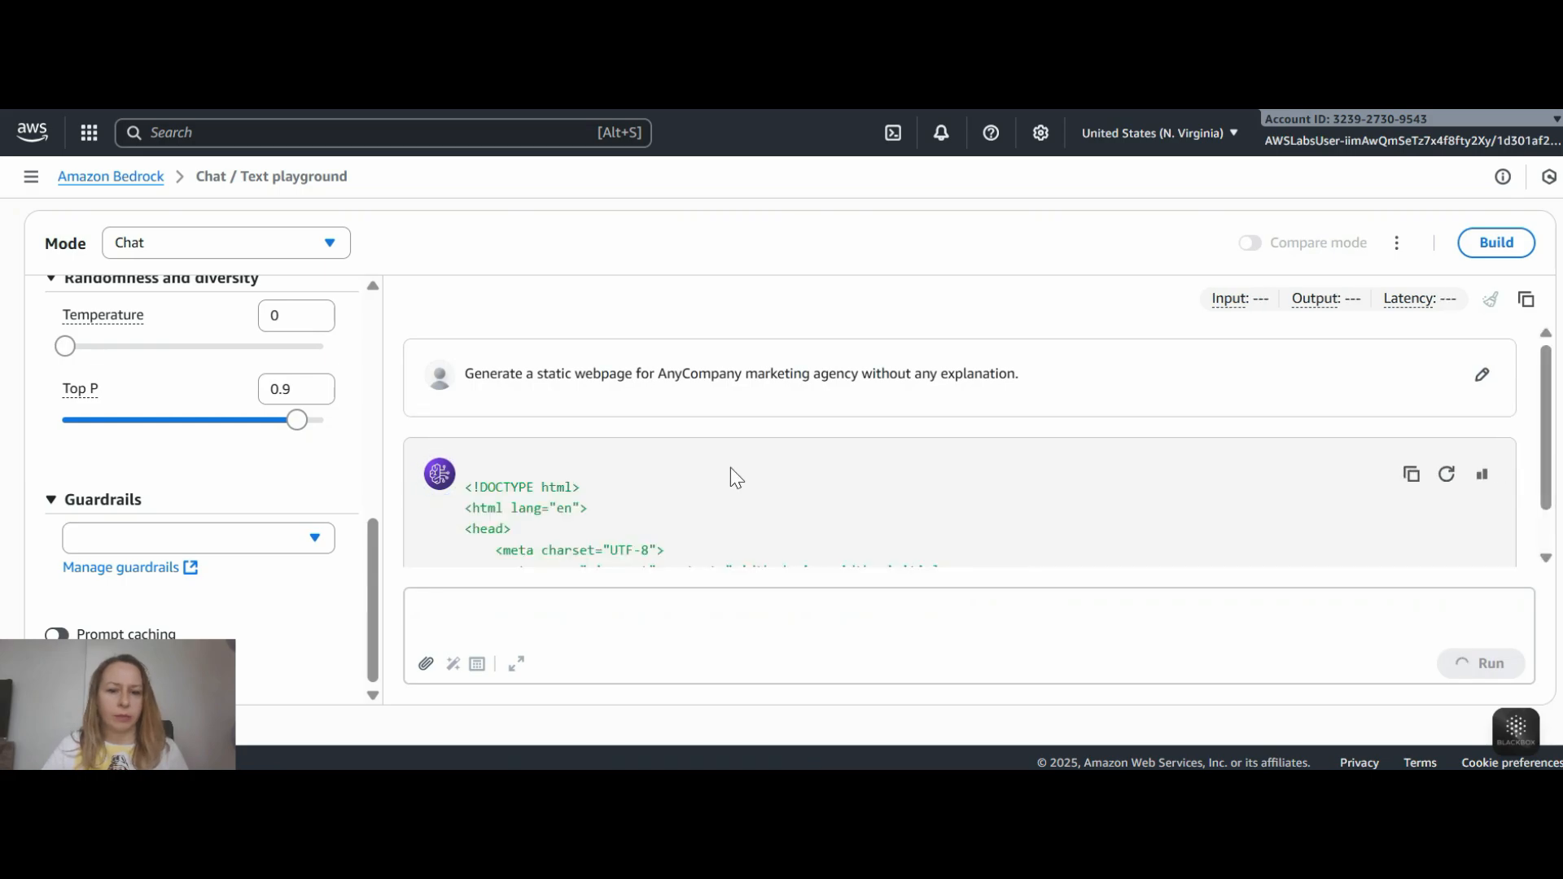
# - Copy the playground chat with the generated HTML and paste it into an empty document in the text editor
pyautogui.scroll(-12, 721, 468)
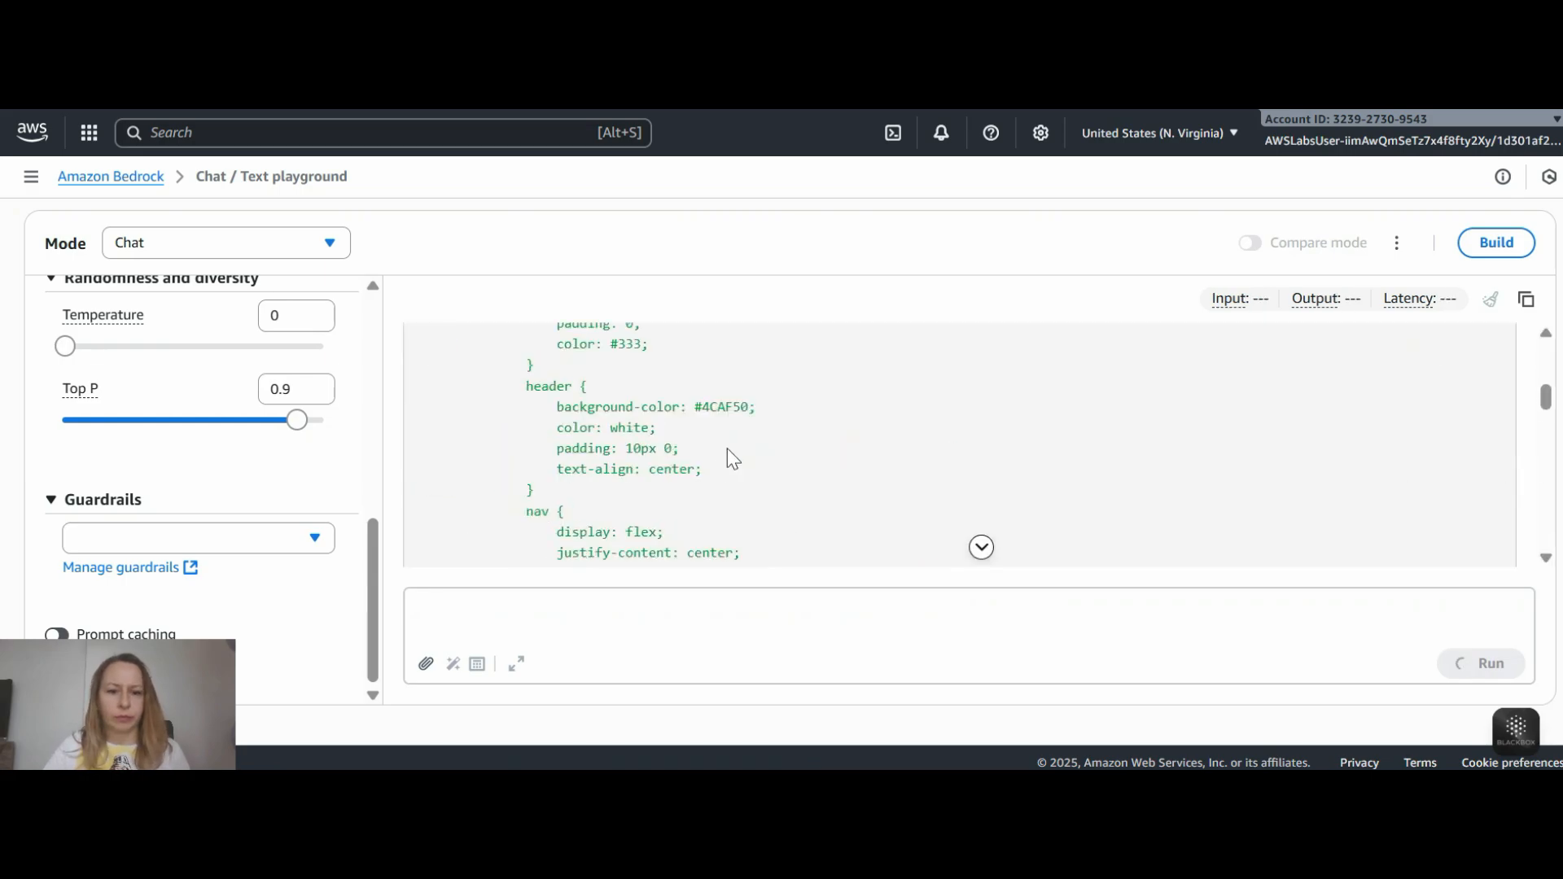
pyautogui.scroll(10, 727, 449)
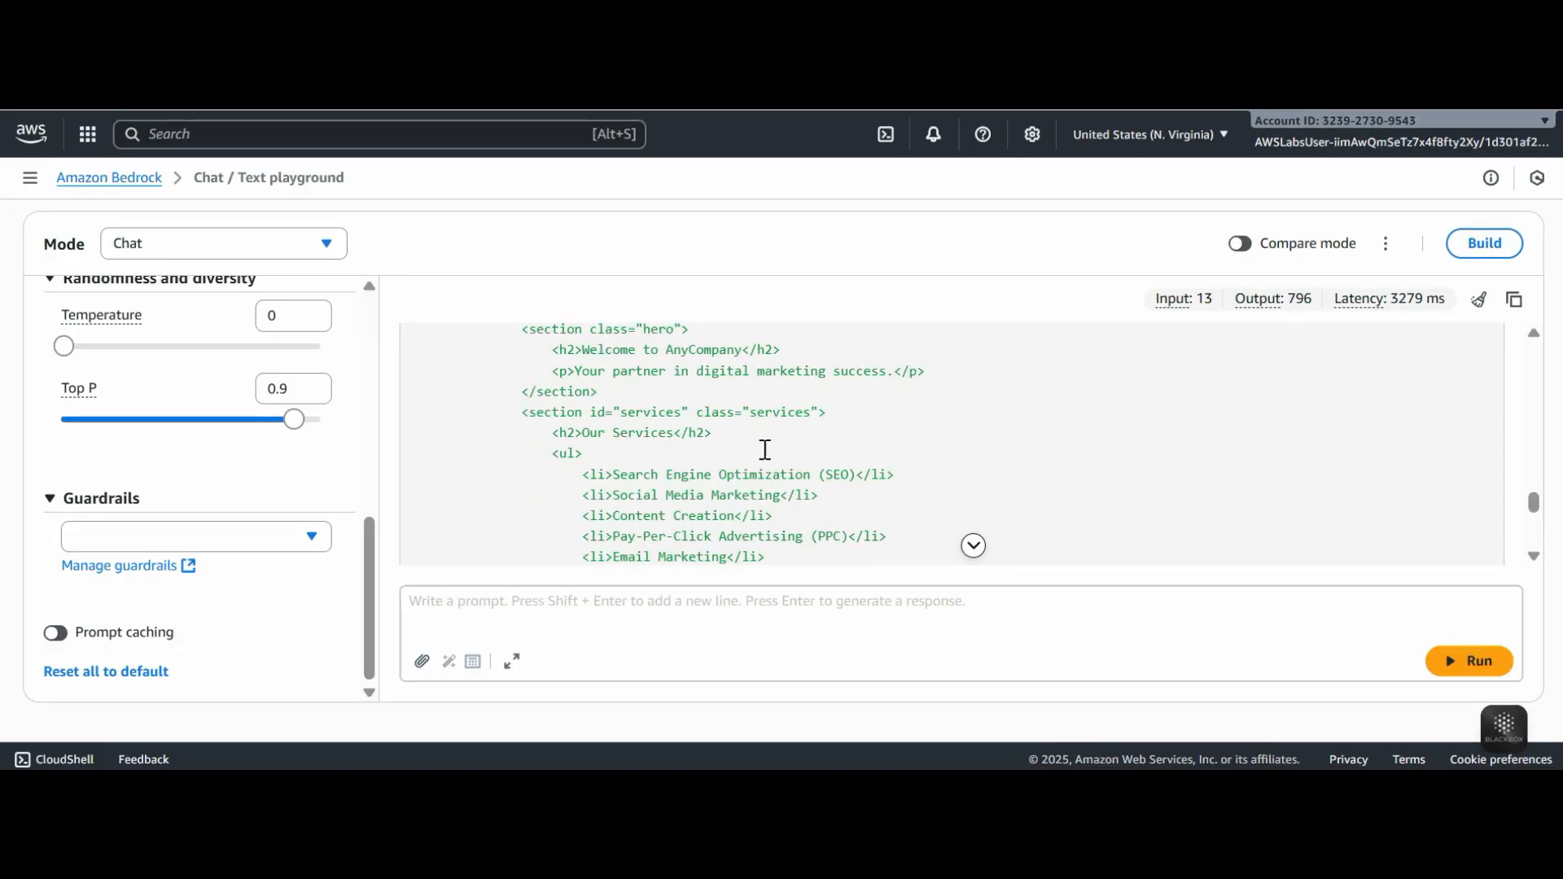
pyautogui.scroll(3, 765, 449)
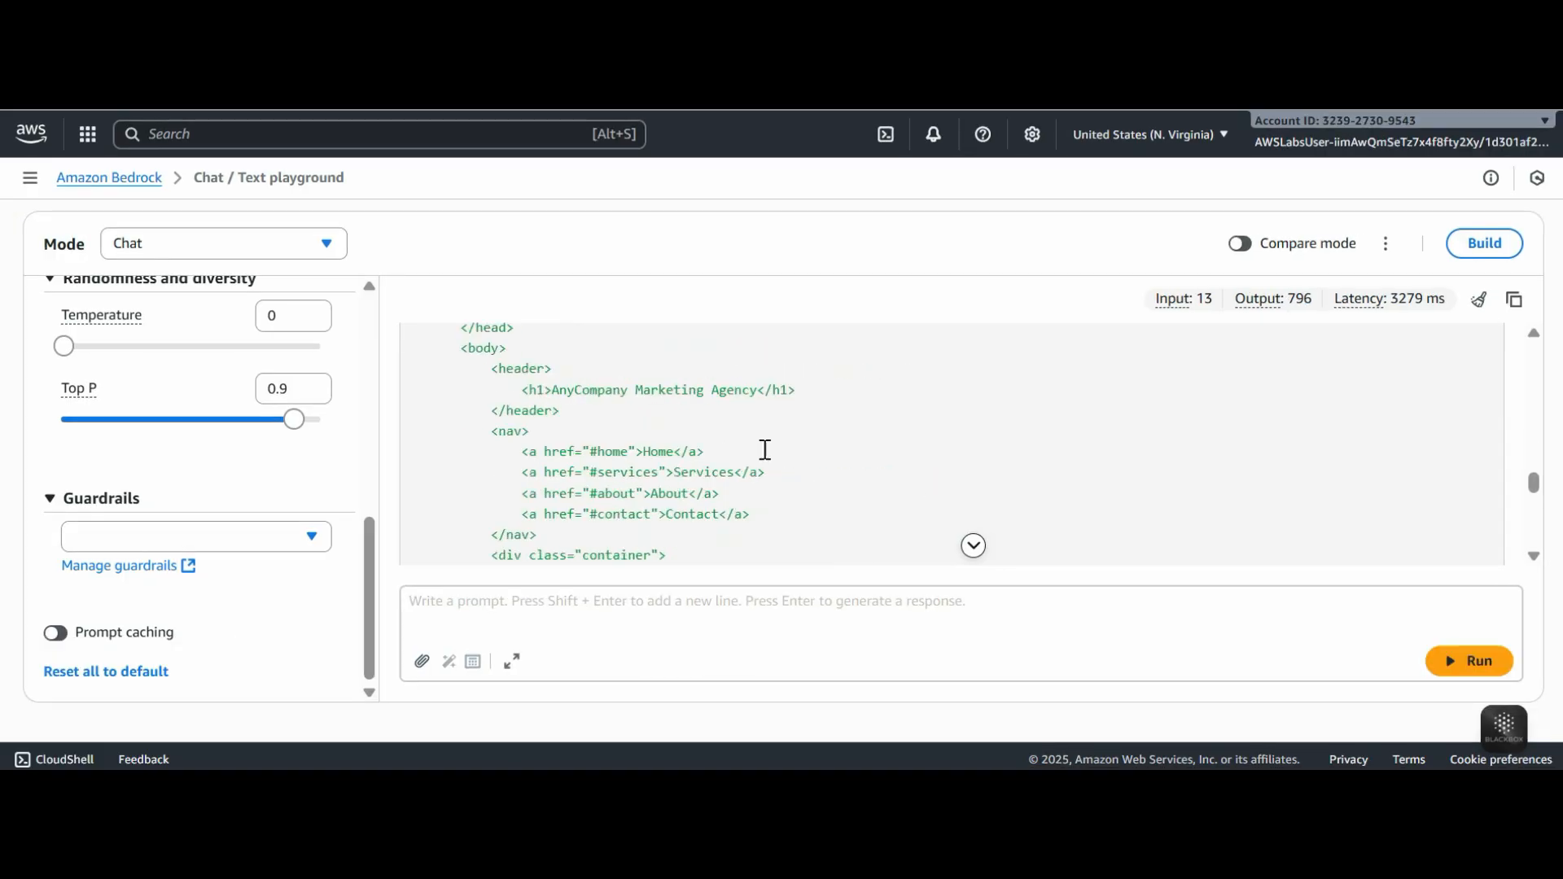
pyautogui.click(1516, 301)
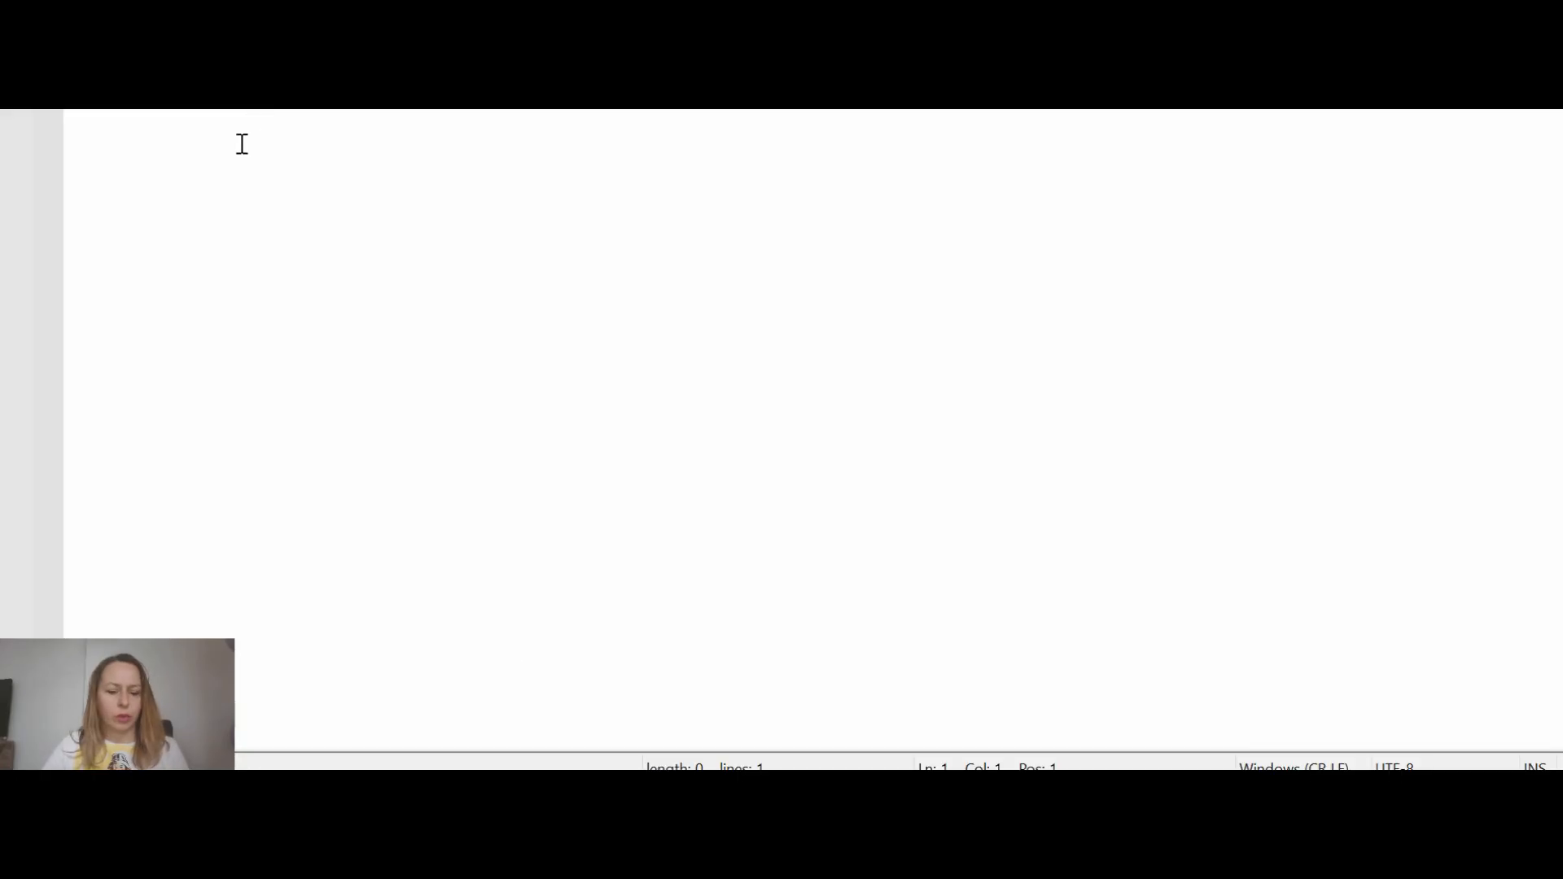
pyautogui.hotkey('ctrl', 'v')
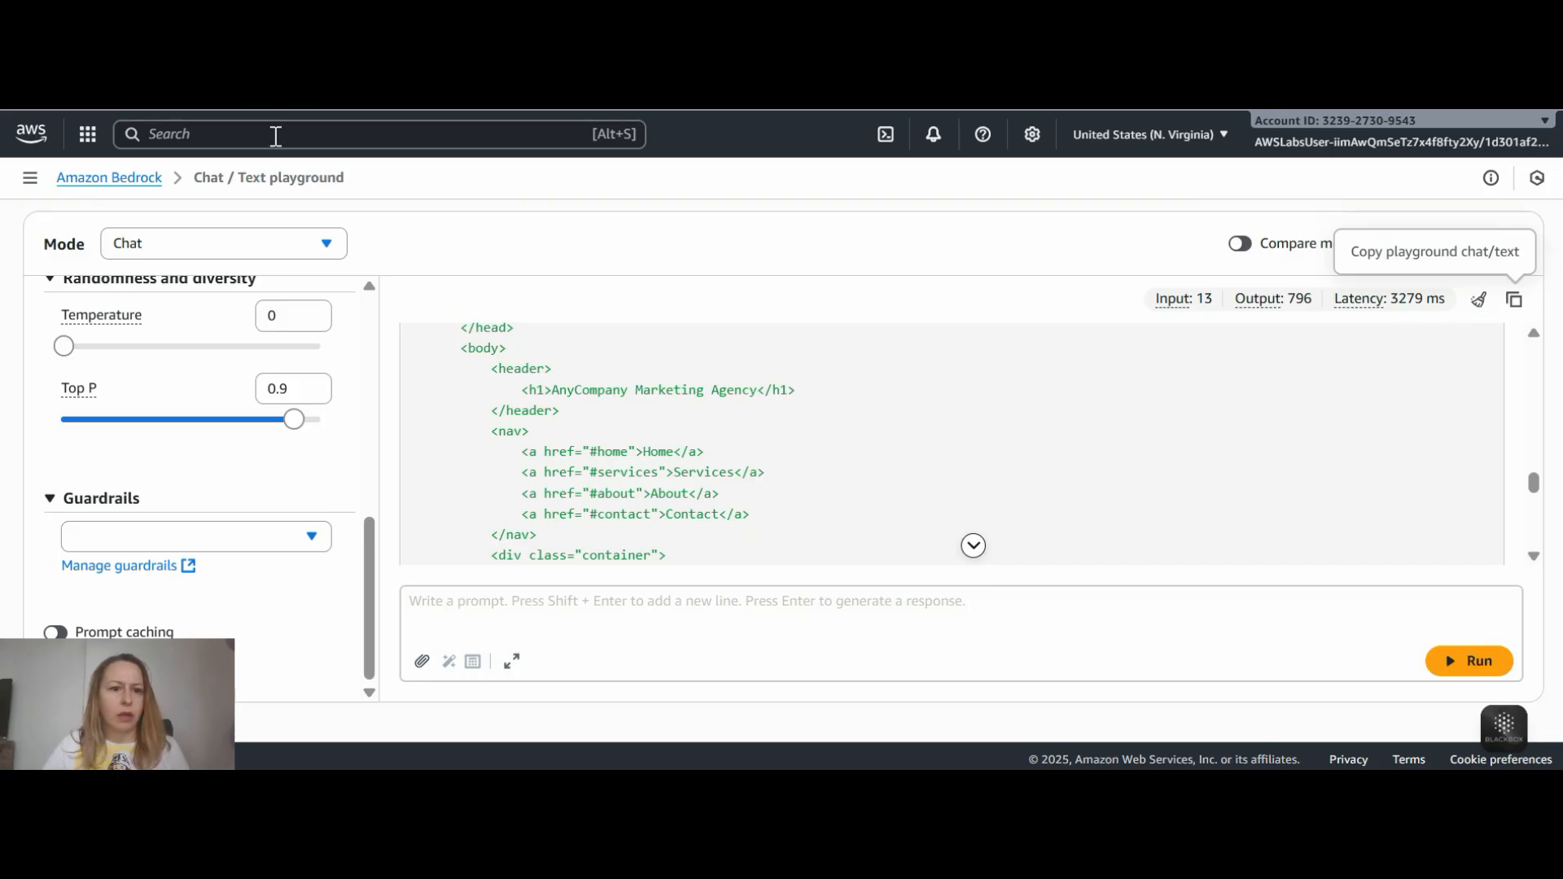
# - Open the AWS console home in a new browser tab and go to the EC2 service
pyautogui.rightClick(34, 132)
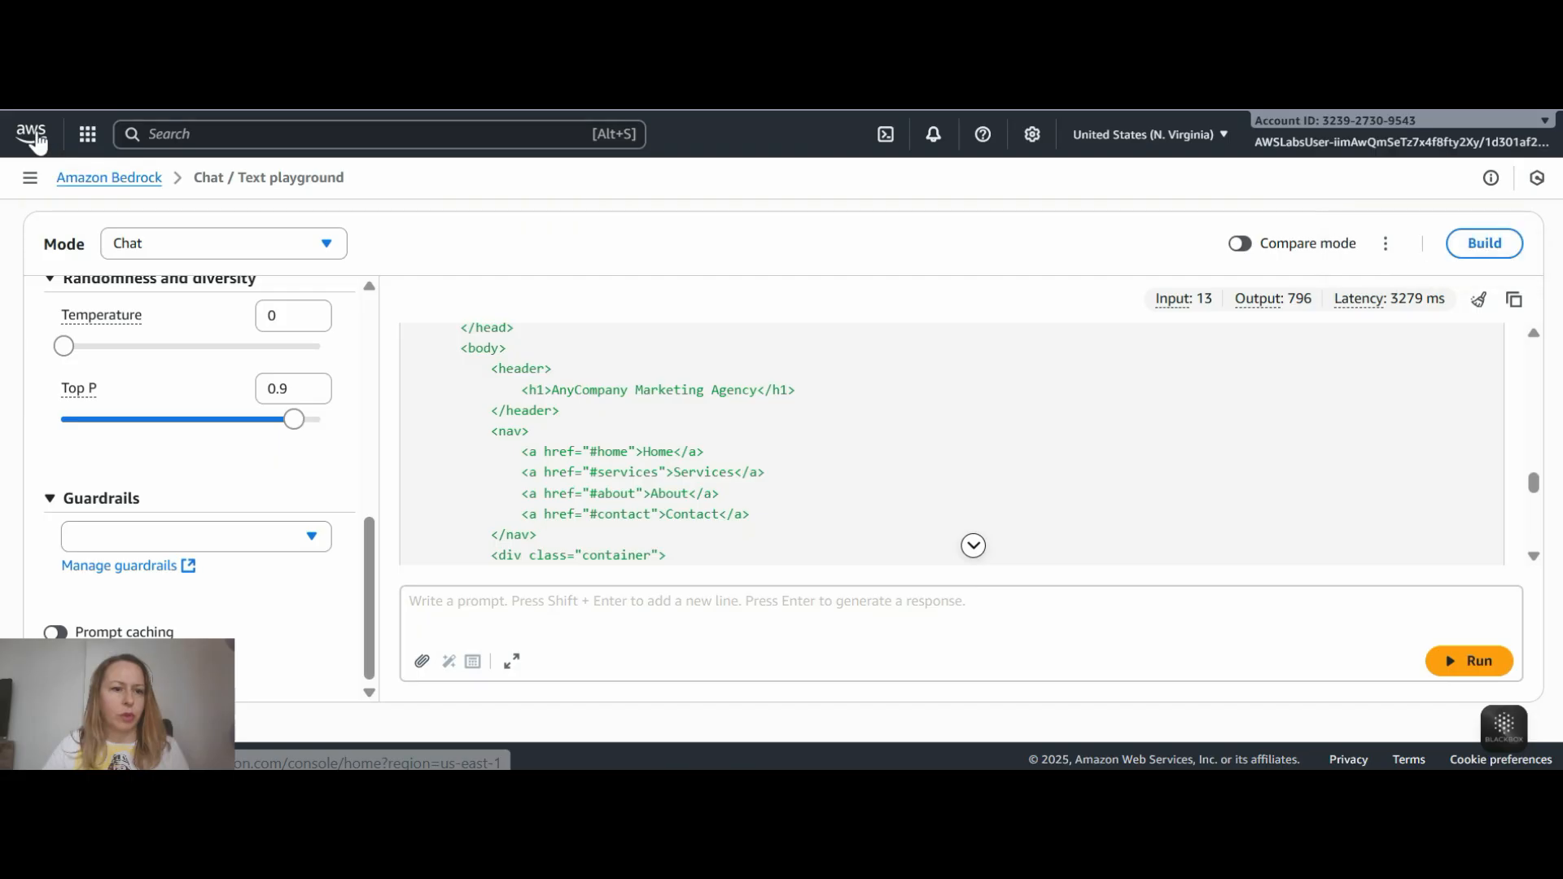
pyautogui.click(99, 171)
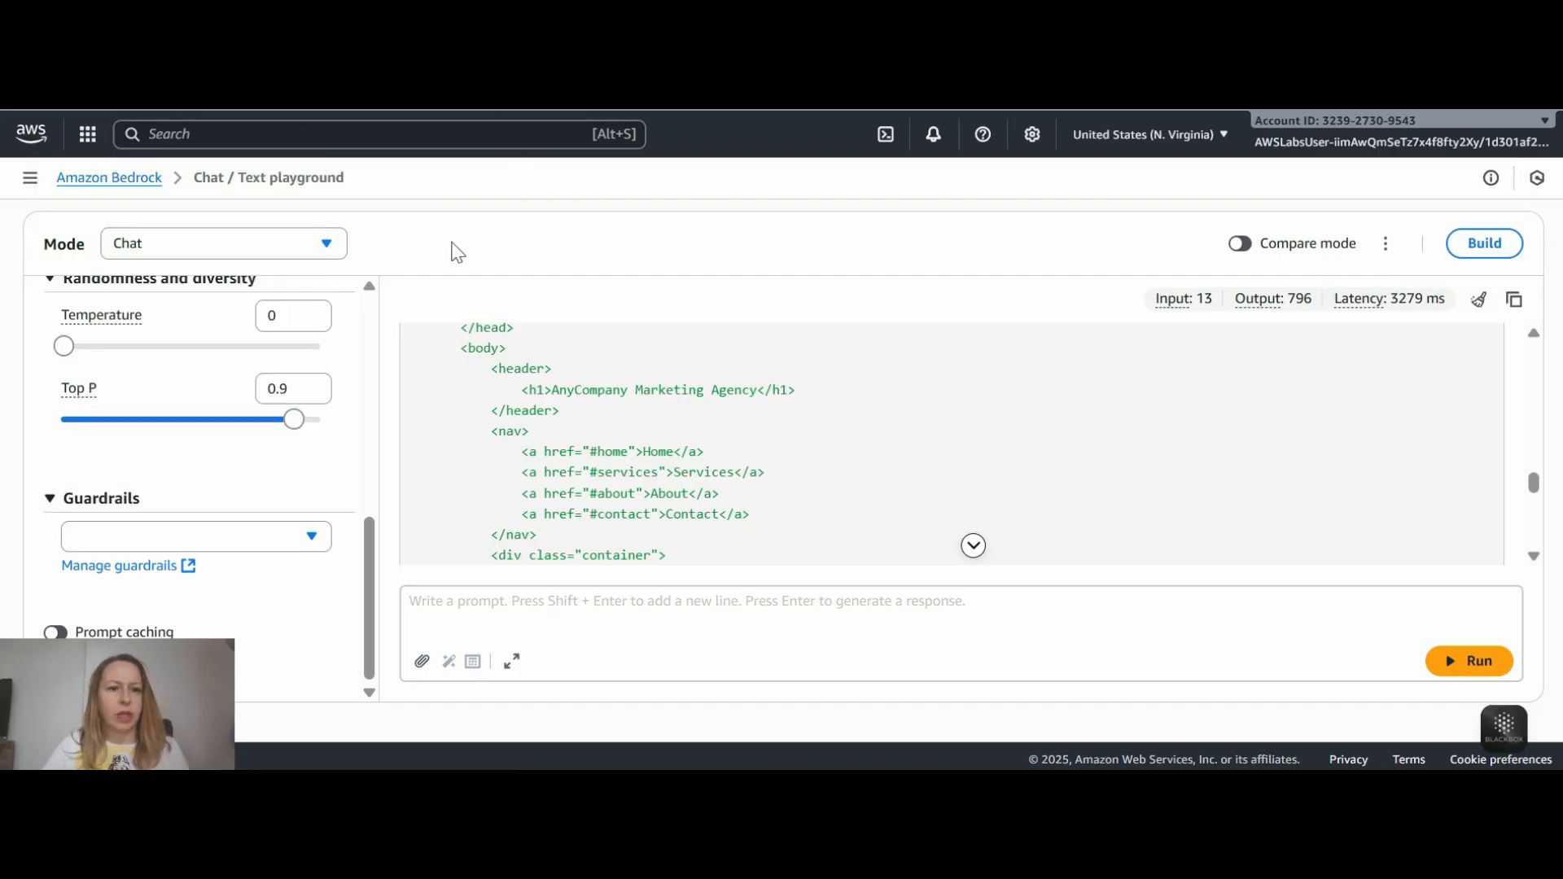
pyautogui.hotkey('ctrl', 'Tab')
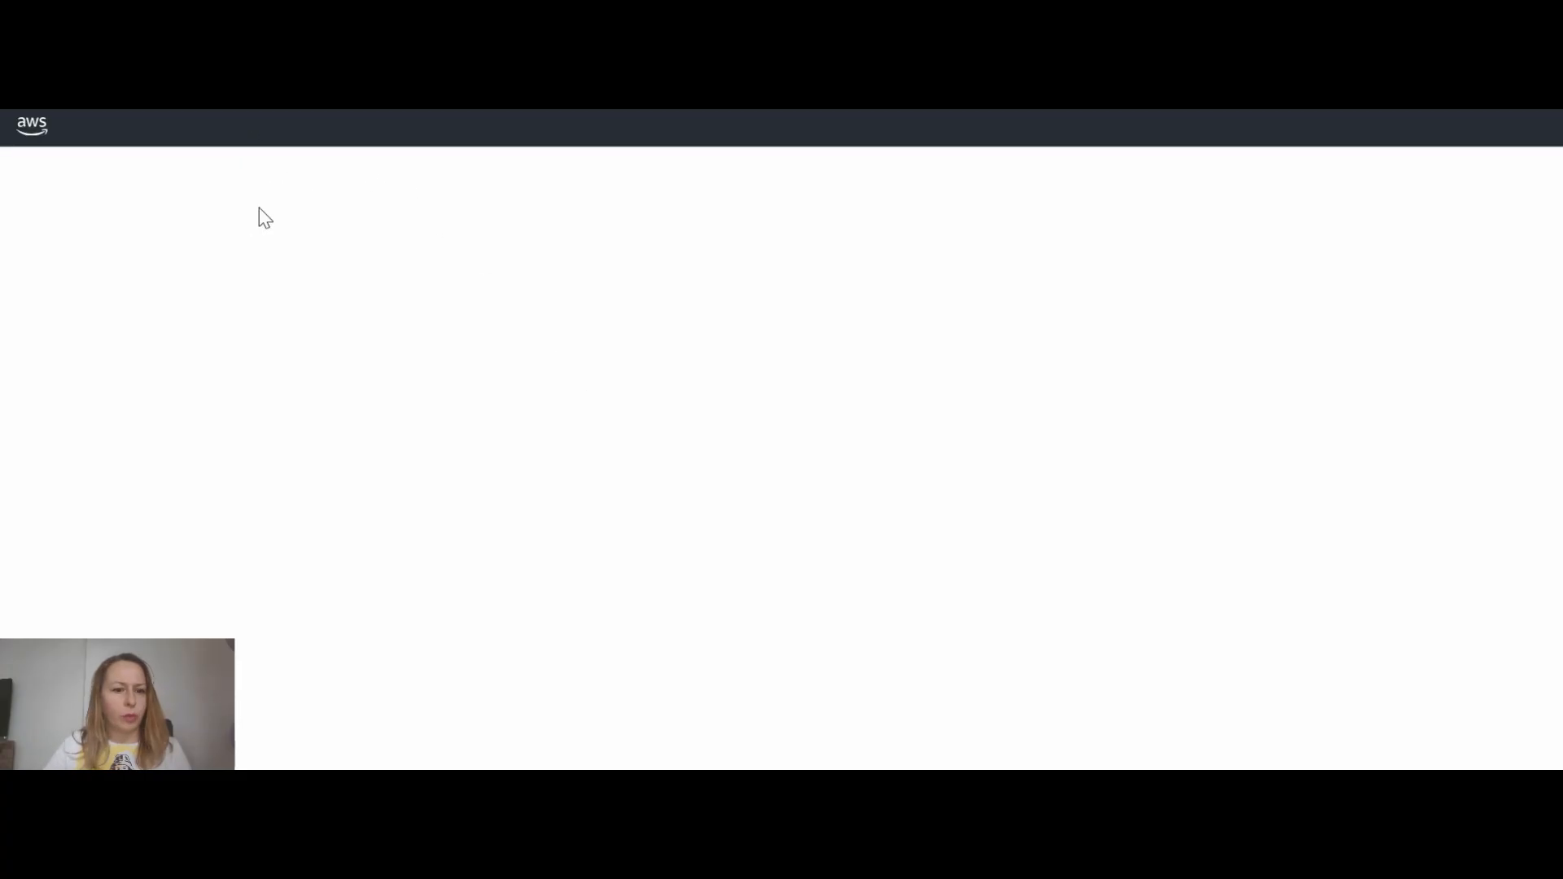
pyautogui.click(347, 134)
pyautogui.write('ec2')
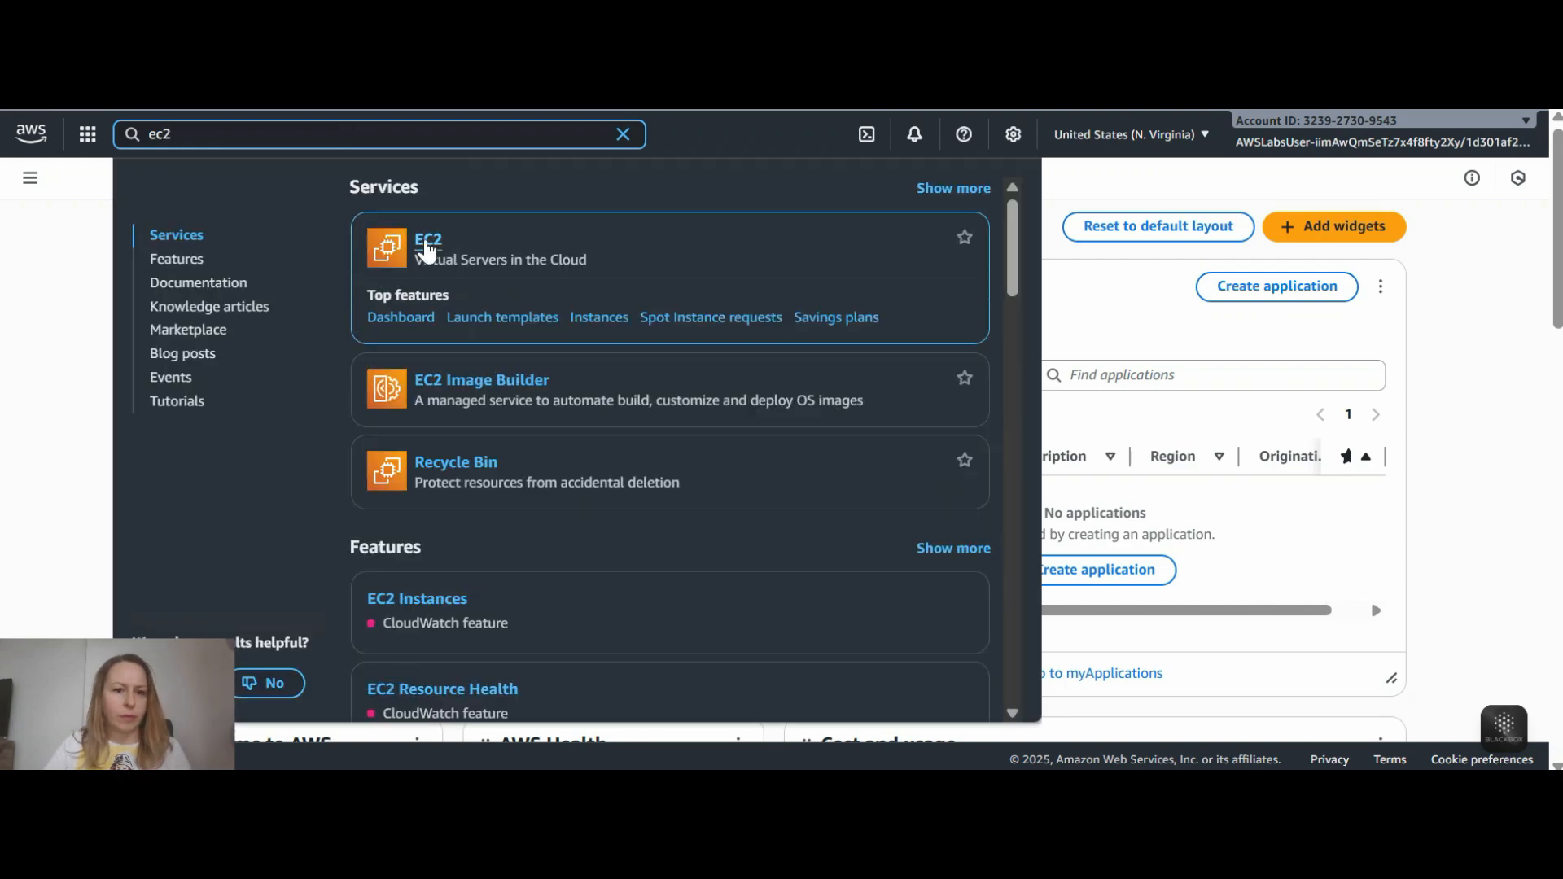
pyautogui.click(428, 245)
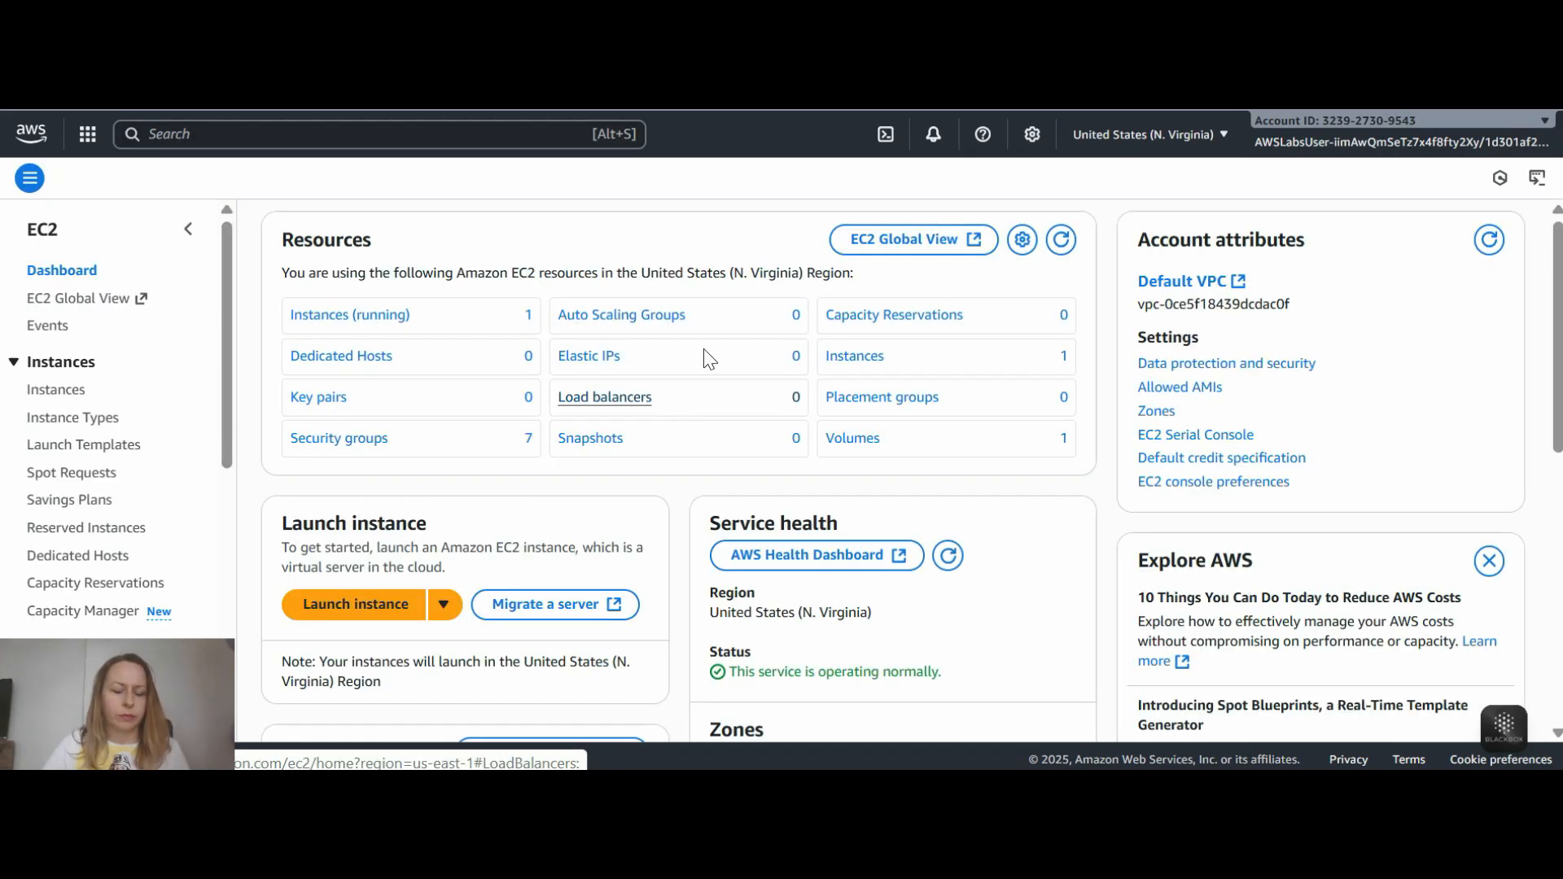
# - List the running EC2 instances and open the instance summary of app-server
pyautogui.click(379, 326)
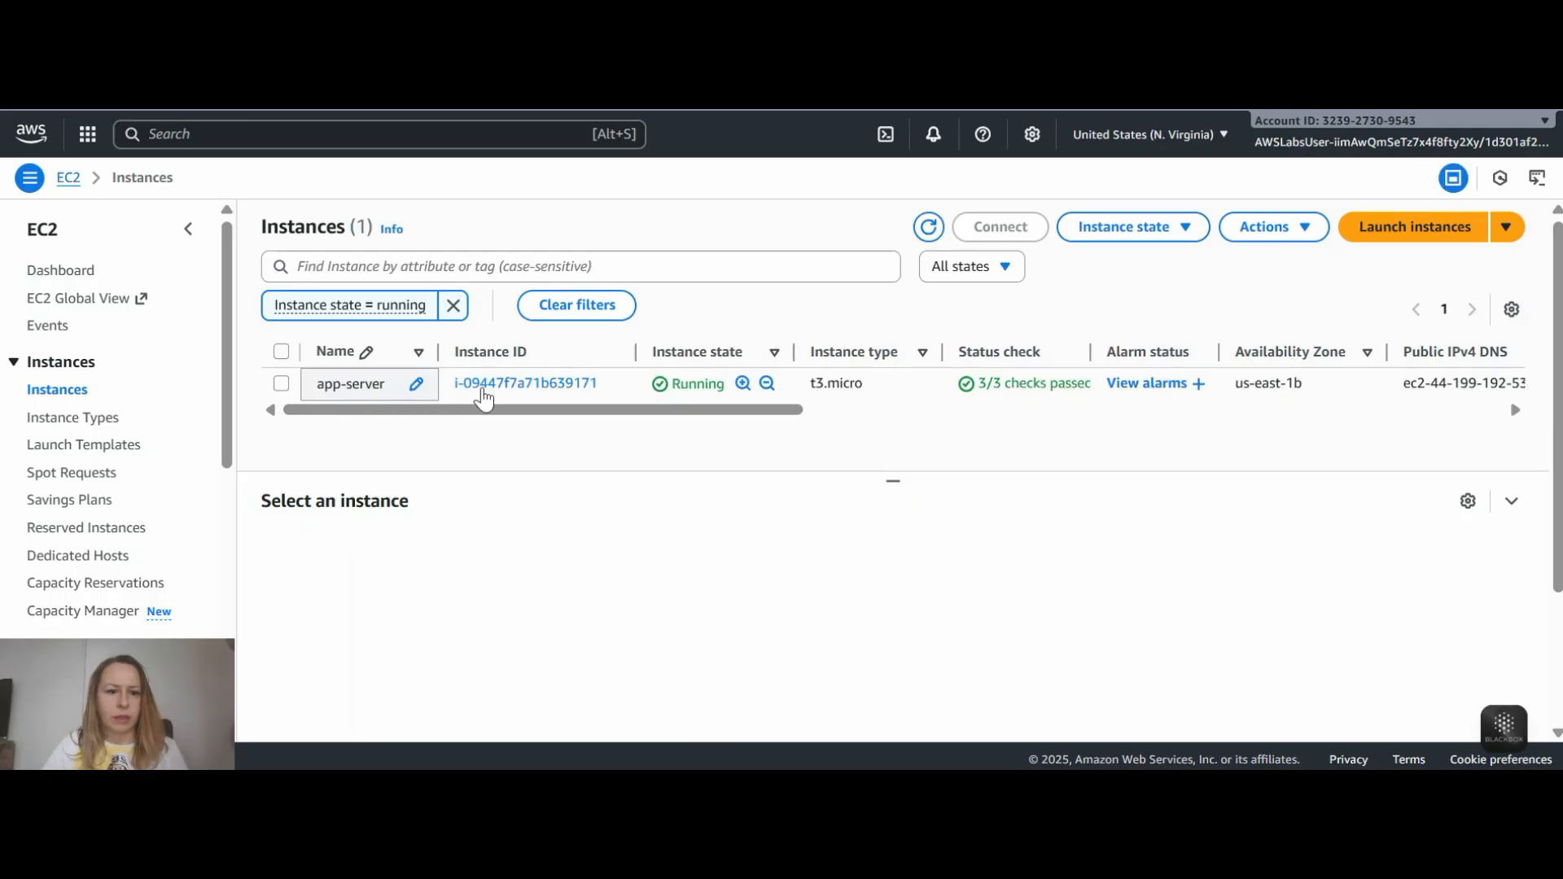
pyautogui.click(525, 397)
pyautogui.click(533, 383)
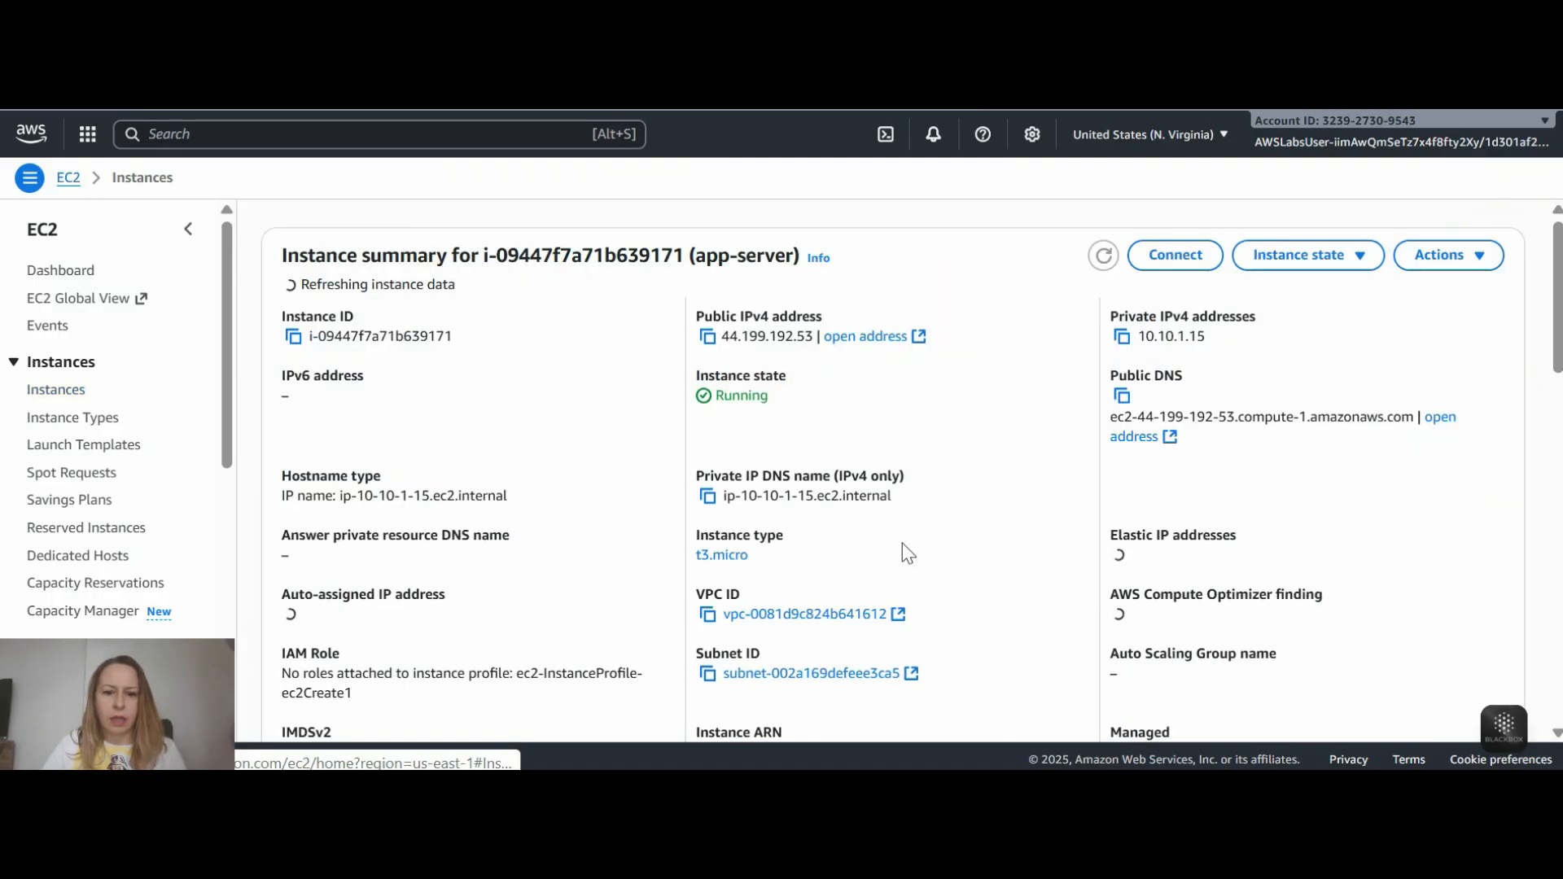
pyautogui.scroll(-2, 902, 544)
pyautogui.scroll(2, 875, 361)
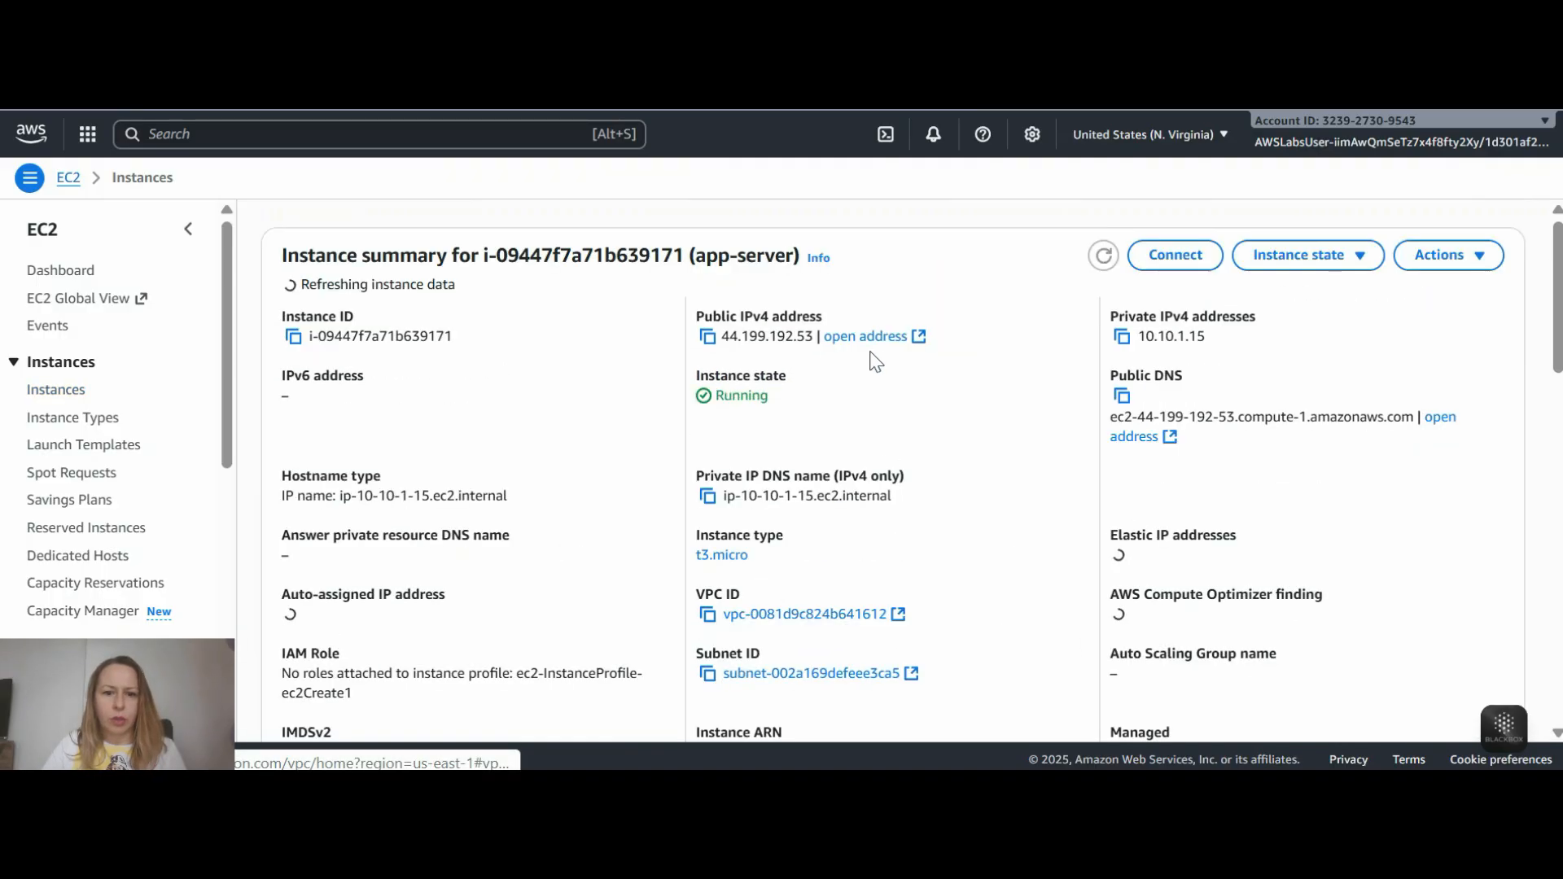
# - Copy the app-server instance's public IPv4 address and load it in a new browser tab
pyautogui.click(707, 336)
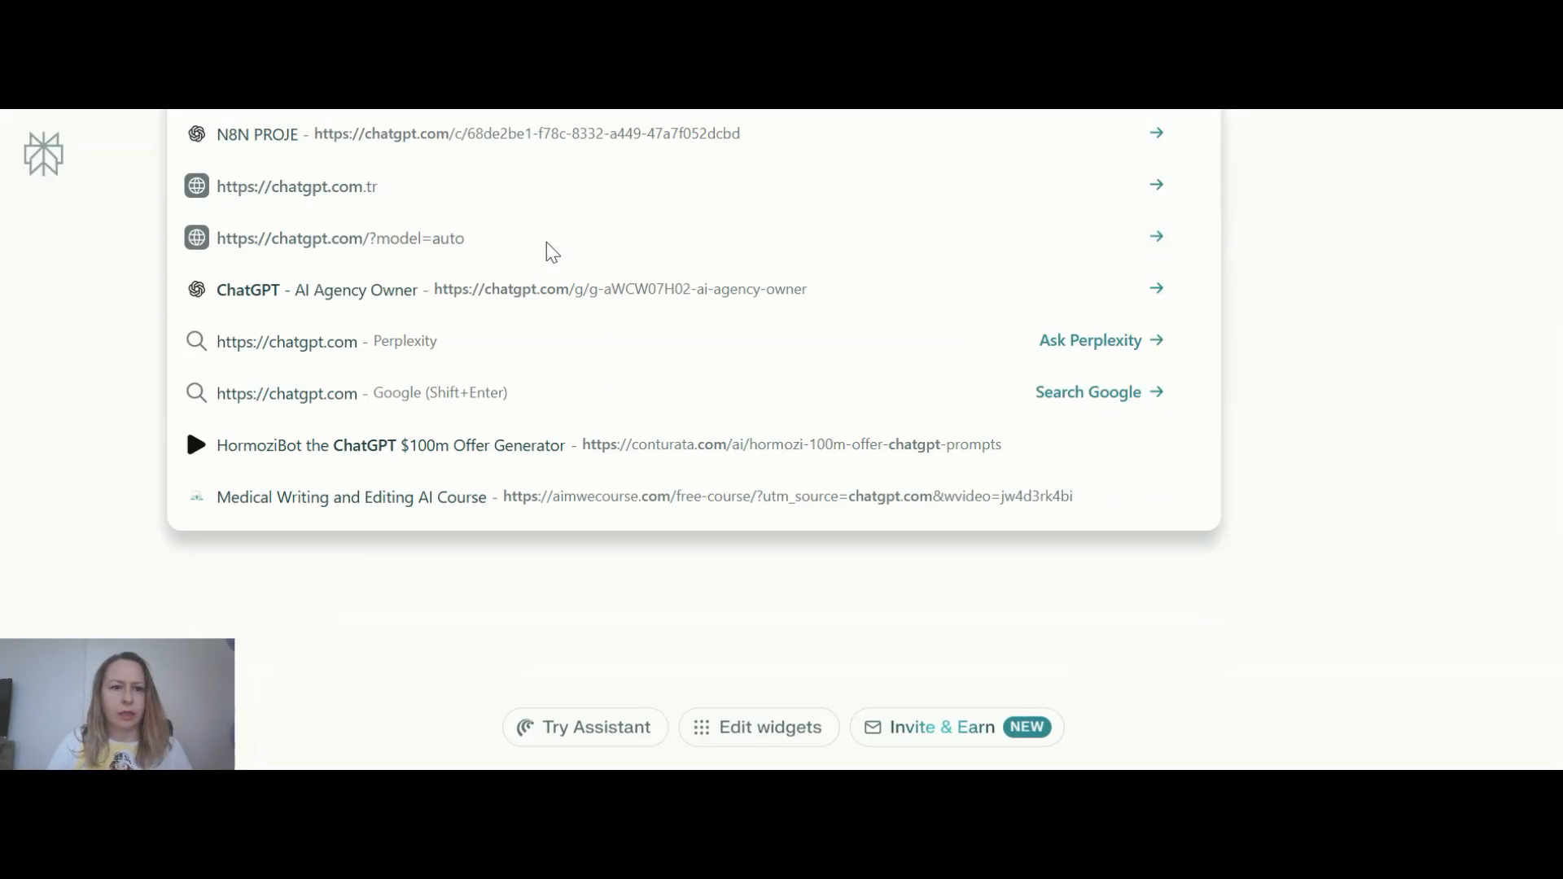
pyautogui.press('BackSpace')
pyautogui.press('BackSpace')
pyautogui.press('BackSpace')
pyautogui.press('BackSpace')
pyautogui.press('BackSpace')
pyautogui.press('BackSpace')
pyautogui.press('BackSpace')
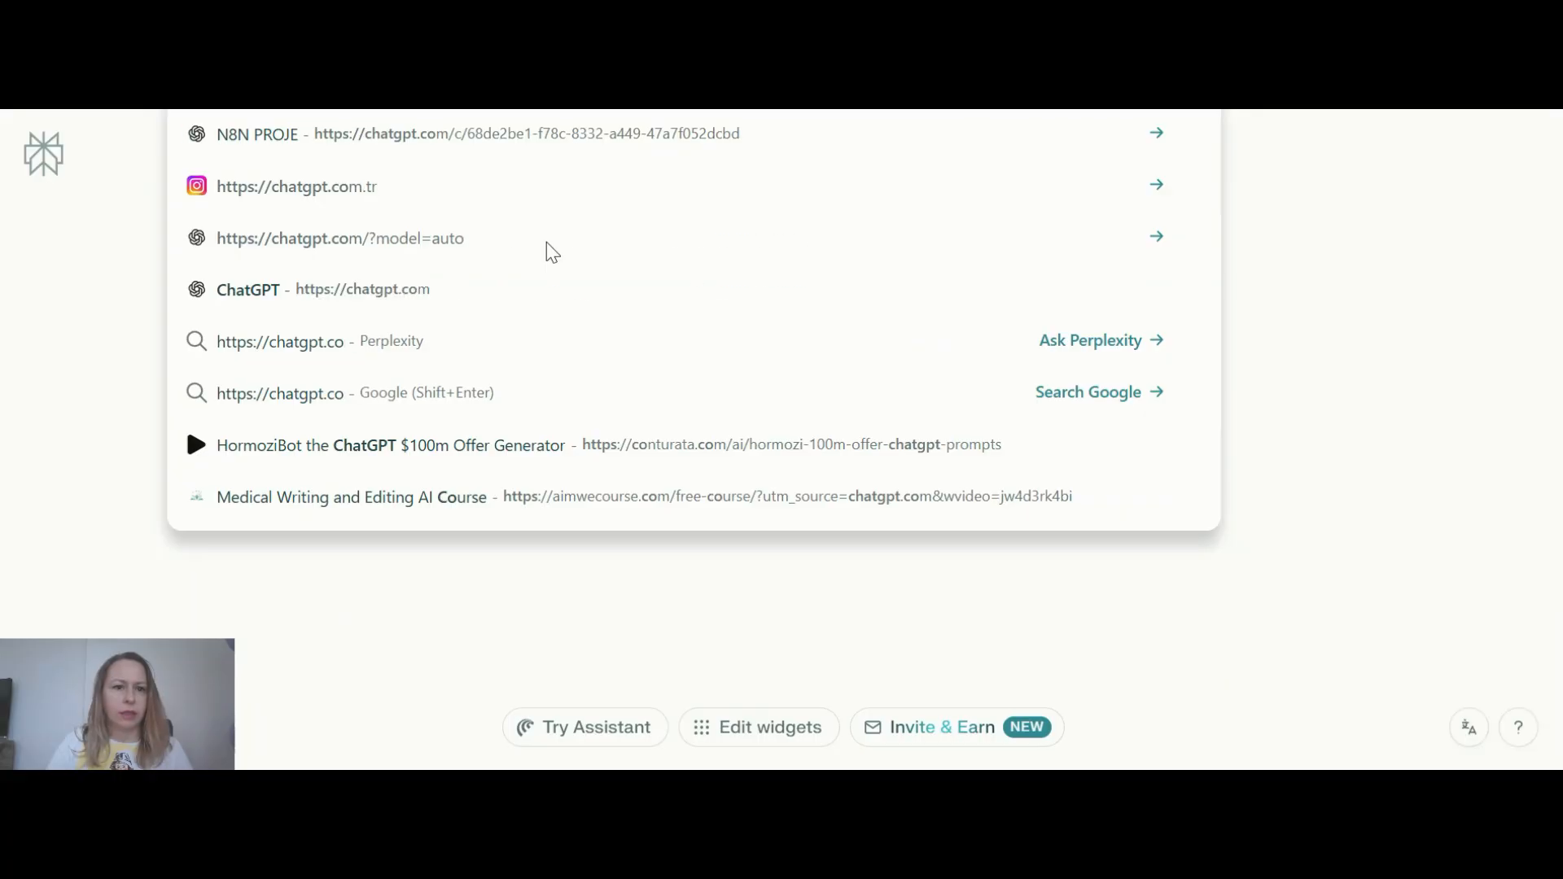
pyautogui.press('BackSpace')
pyautogui.press('BackSpace')
pyautogui.press('BackSpace')
pyautogui.press('BackSpace')
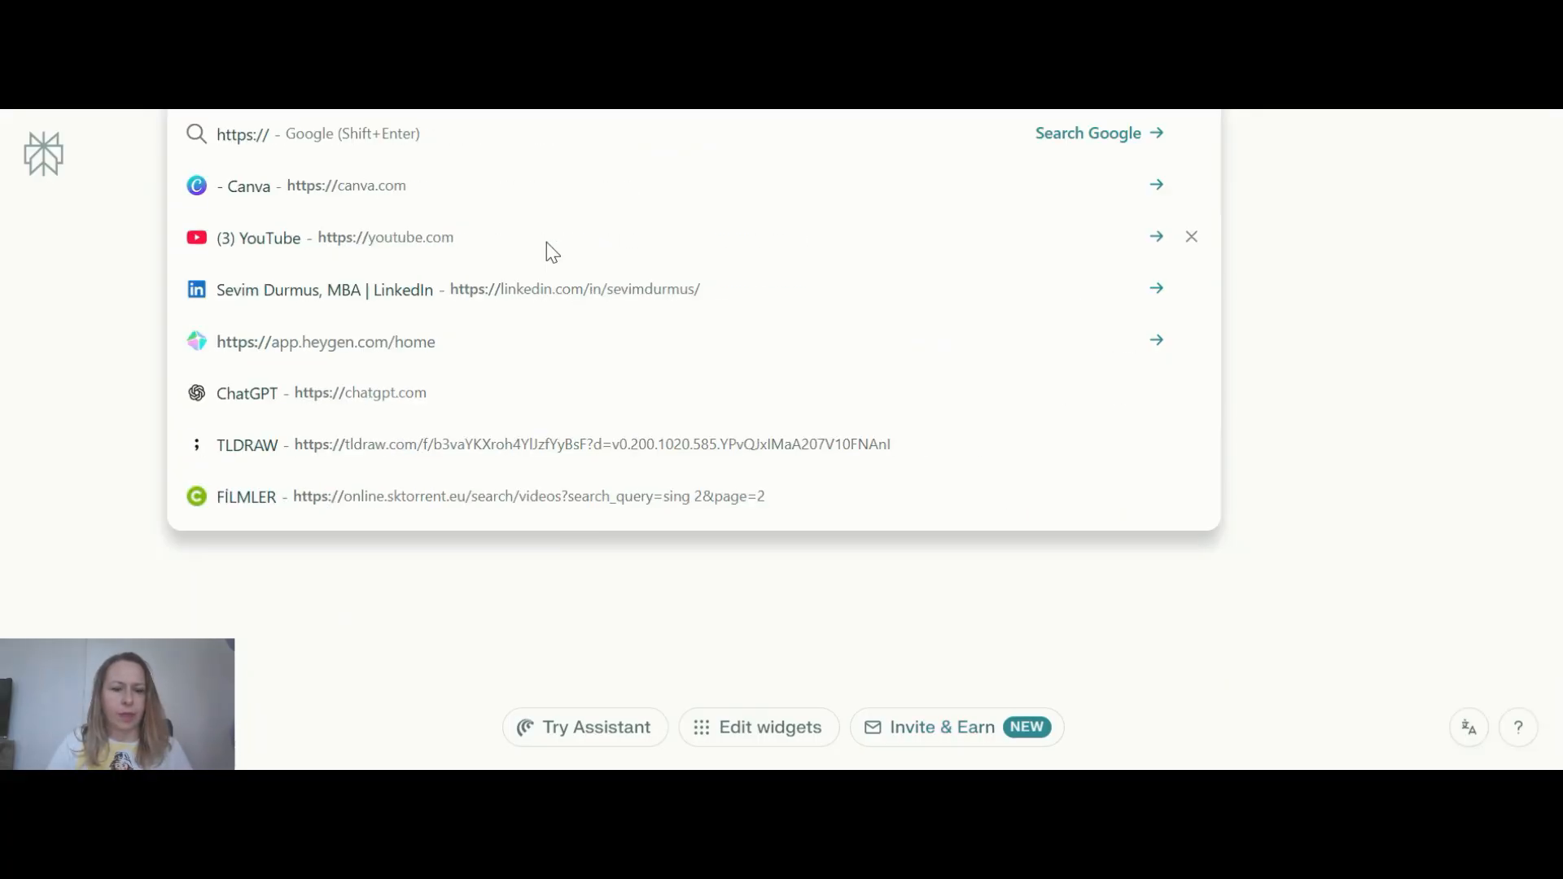
pyautogui.hotkey('ctrl', 'v')
pyautogui.press('Return')
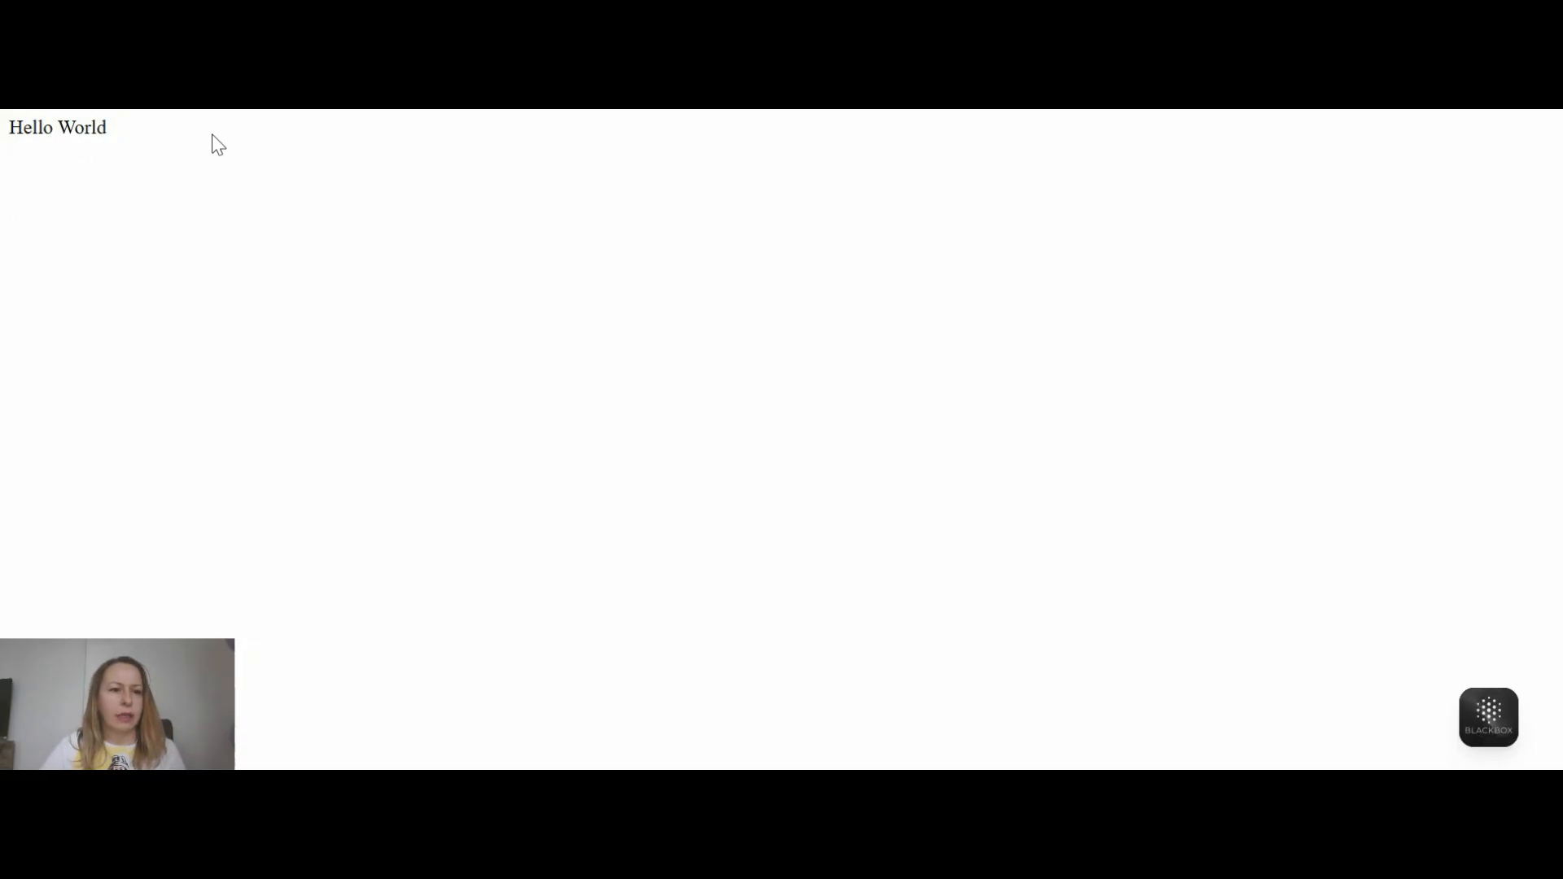
# - Return to the instance summary and connect to app-server with EC2 Instance Connect over its public IP as ec2-user
pyautogui.hotkey('ctrl', 'shift', 'Tab')
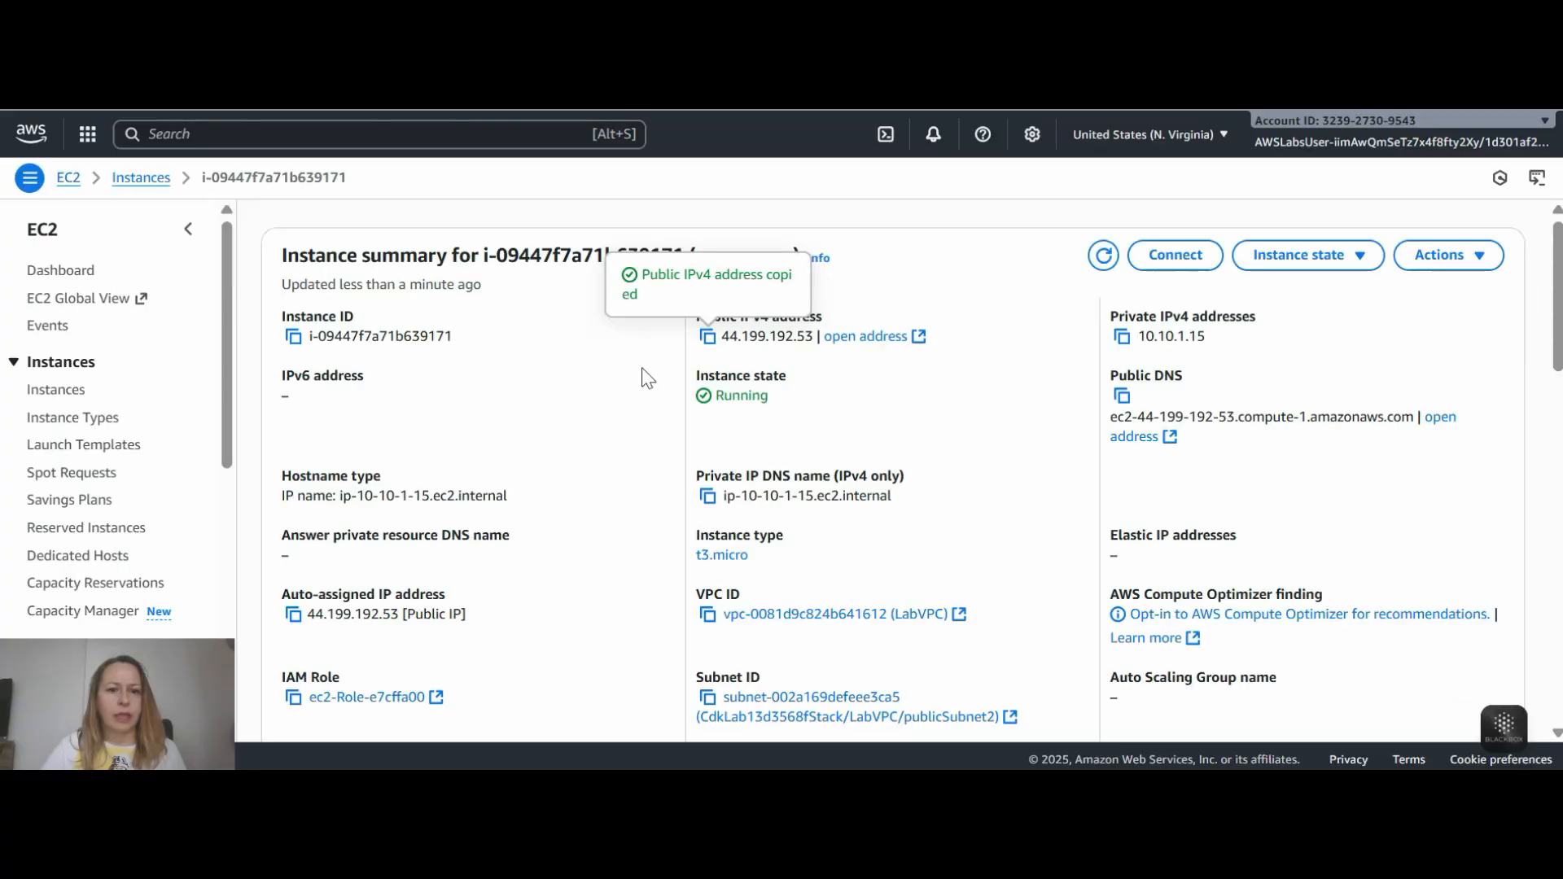
pyautogui.click(1140, 257)
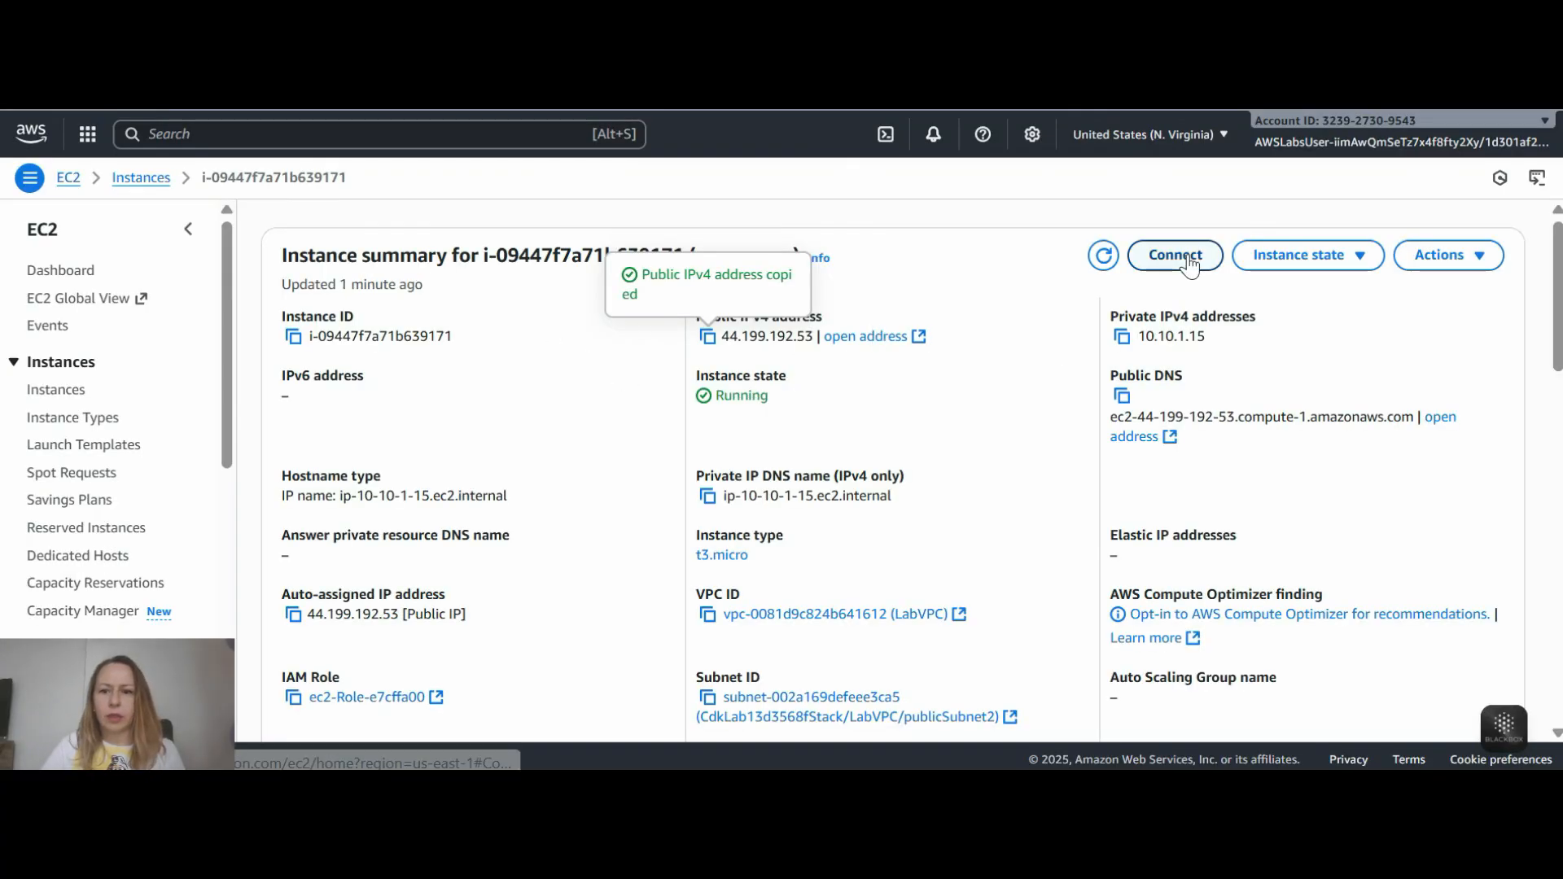
pyautogui.scroll(-1, 338, 434)
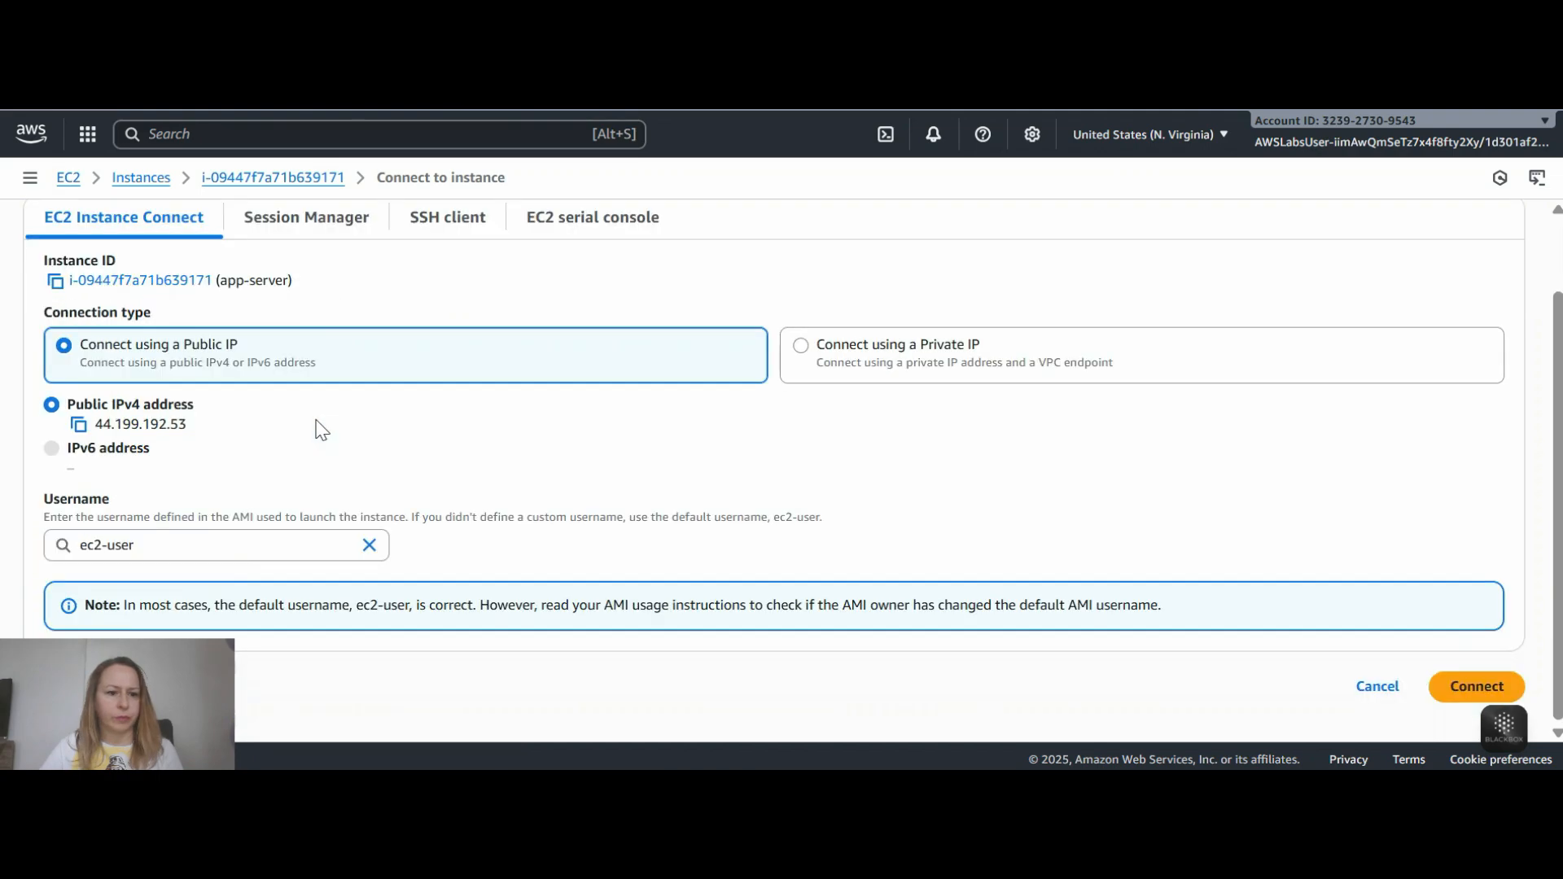
pyautogui.click(1477, 687)
# - Change to the /usr/share/nginx/html directory and list its contents with ls and ls -ltrh
pyautogui.hotkey('ctrl', 'v')
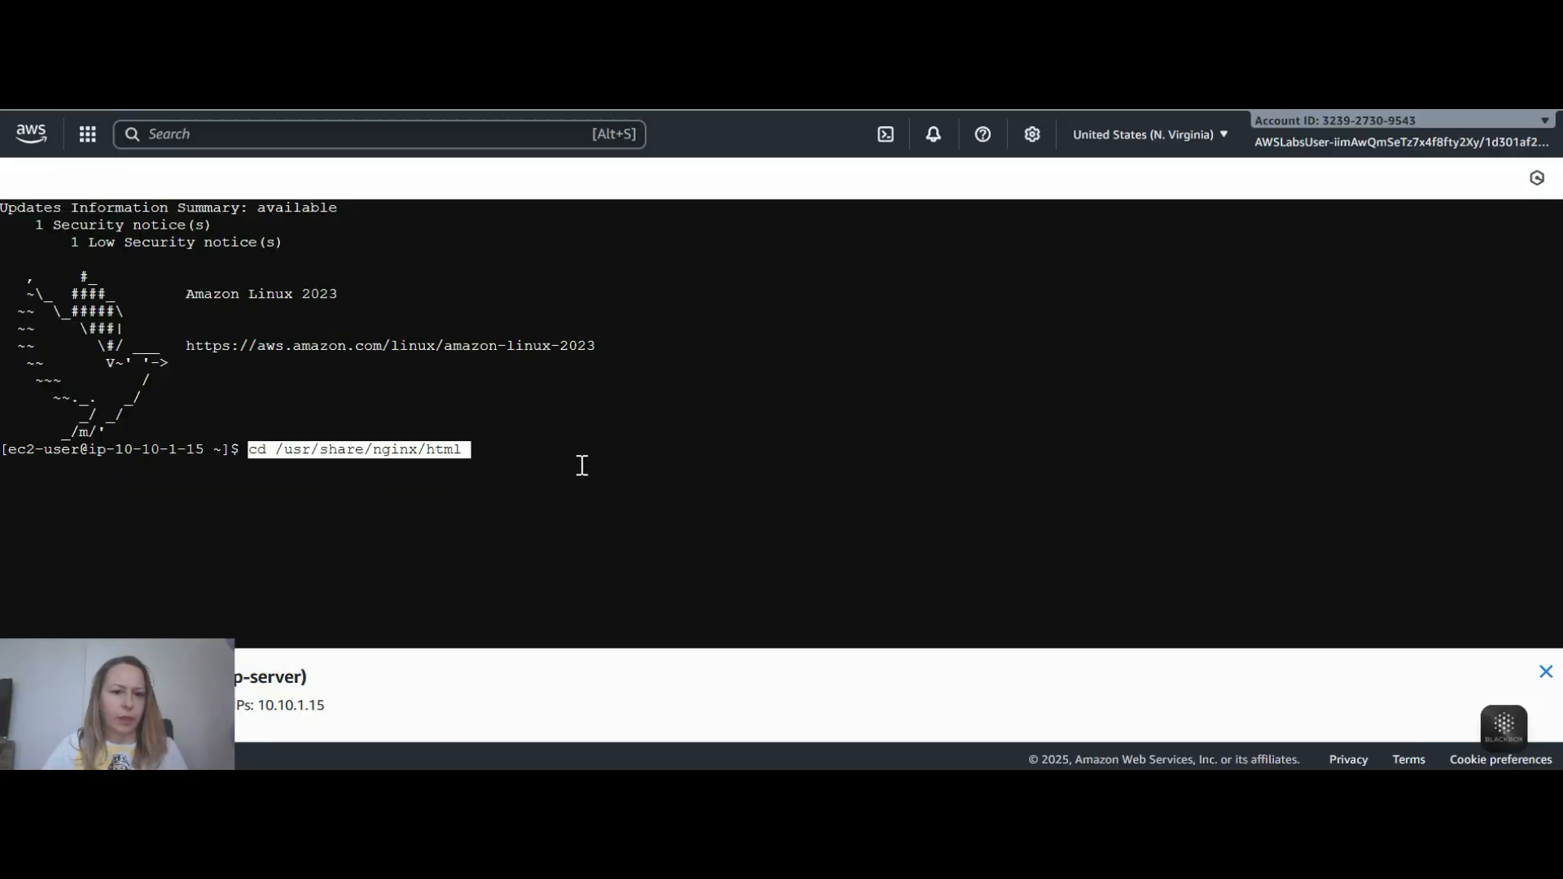
pyautogui.press('Return')
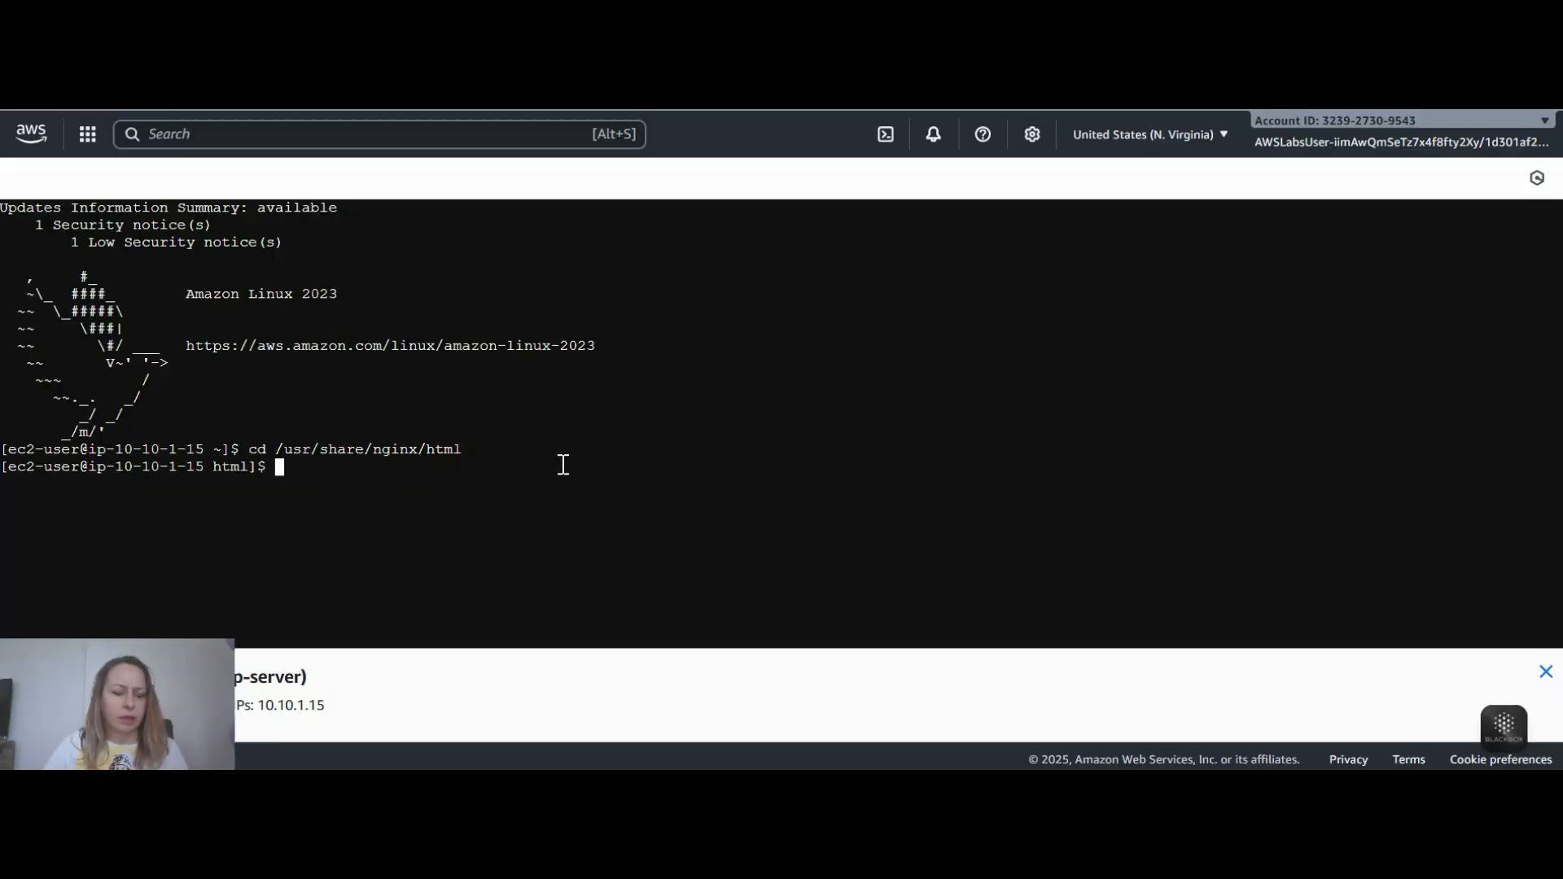
pyautogui.write('ls')
pyautogui.press('Return')
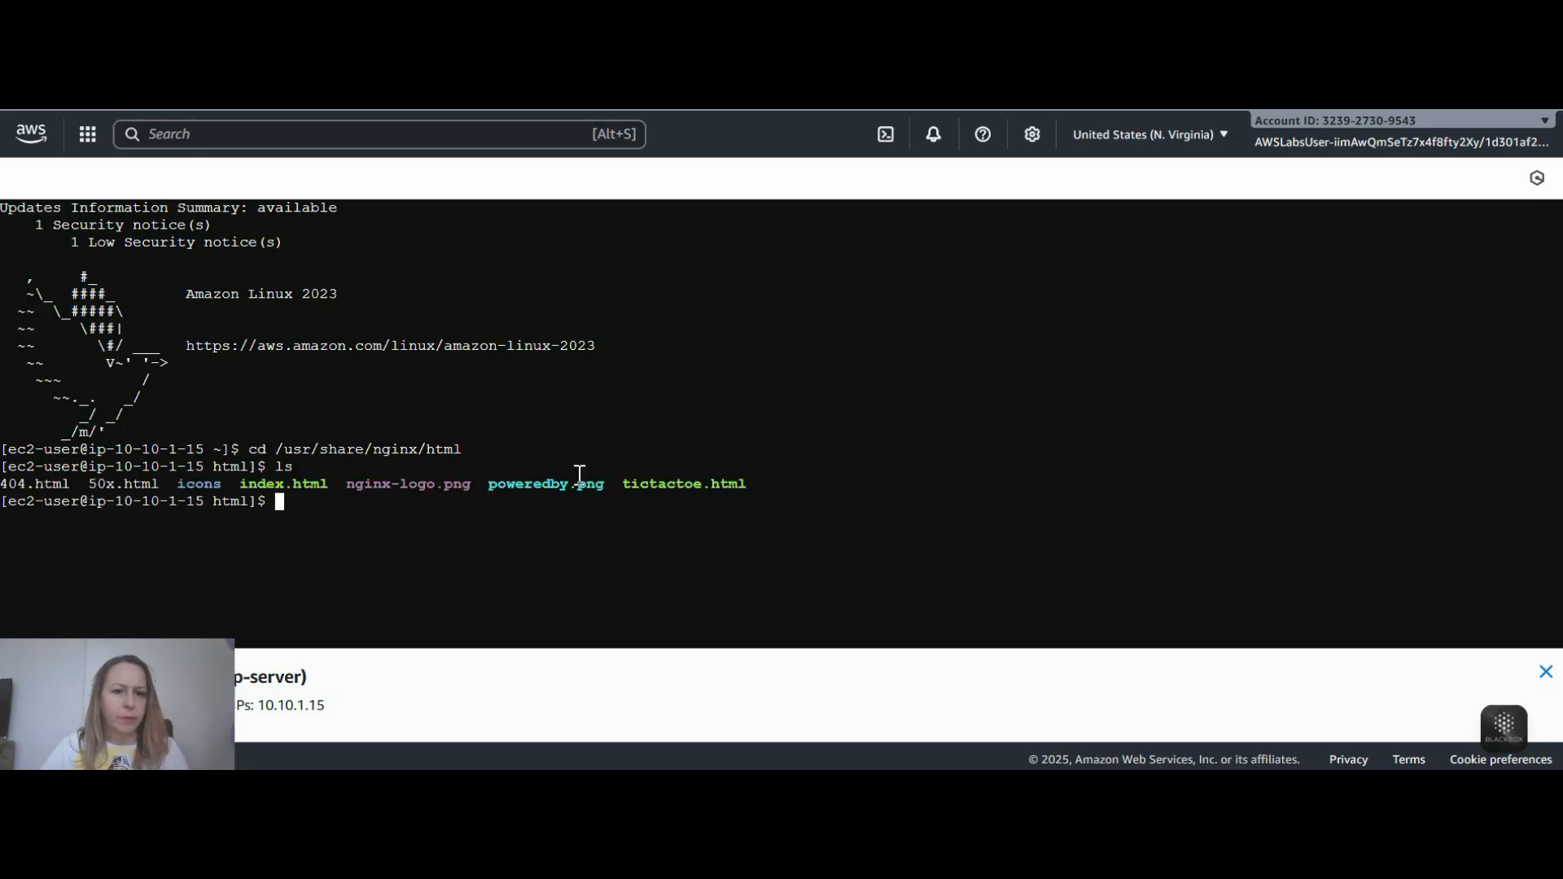
pyautogui.rightClick(568, 468)
pyautogui.click(393, 269)
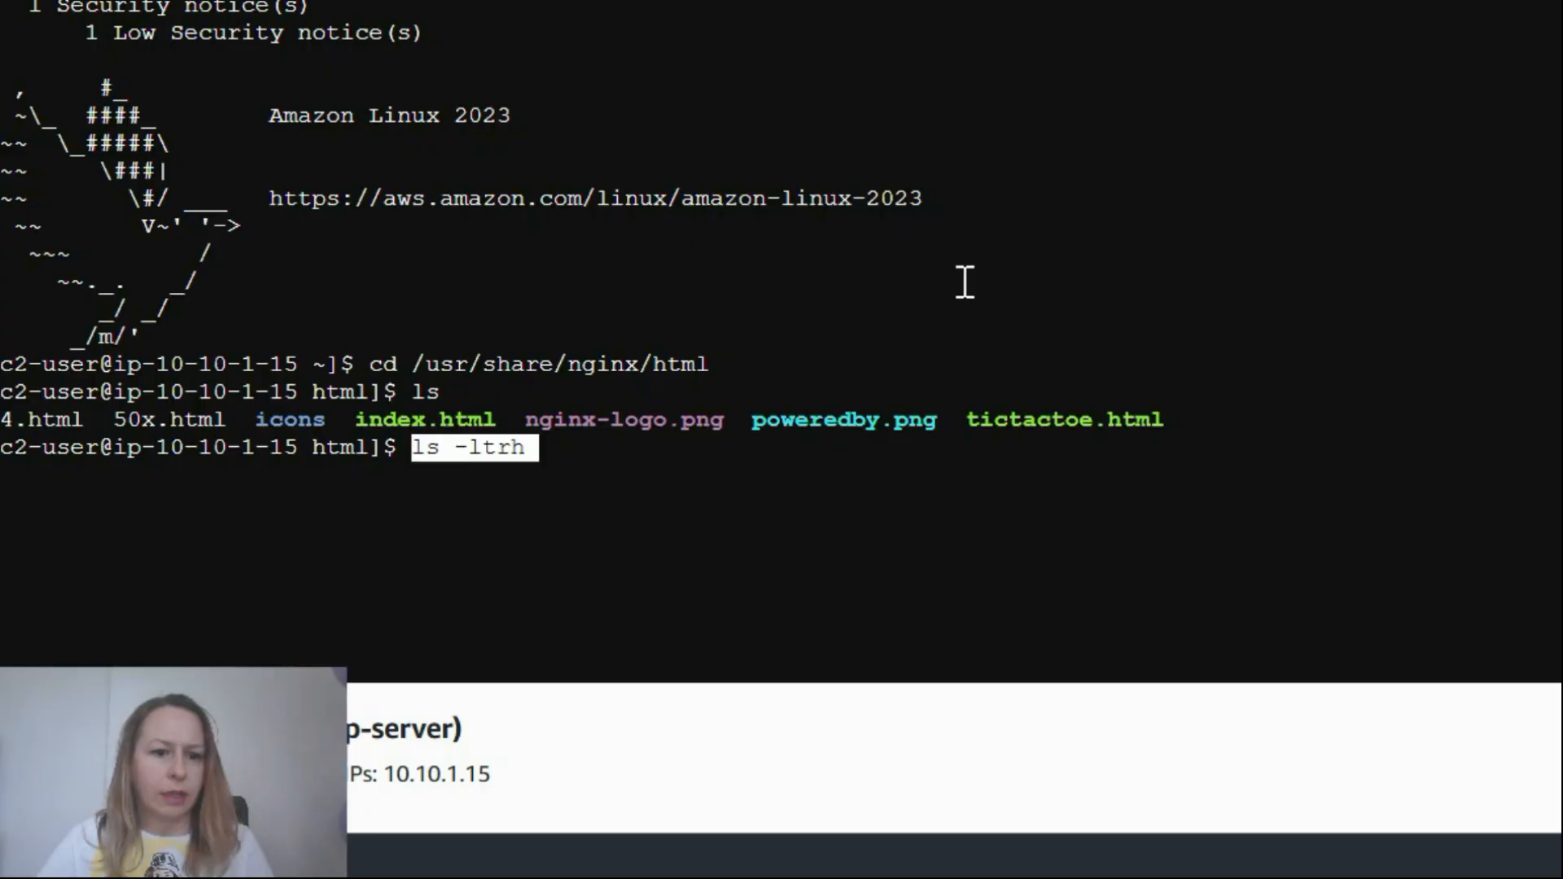
pyautogui.press('Return')
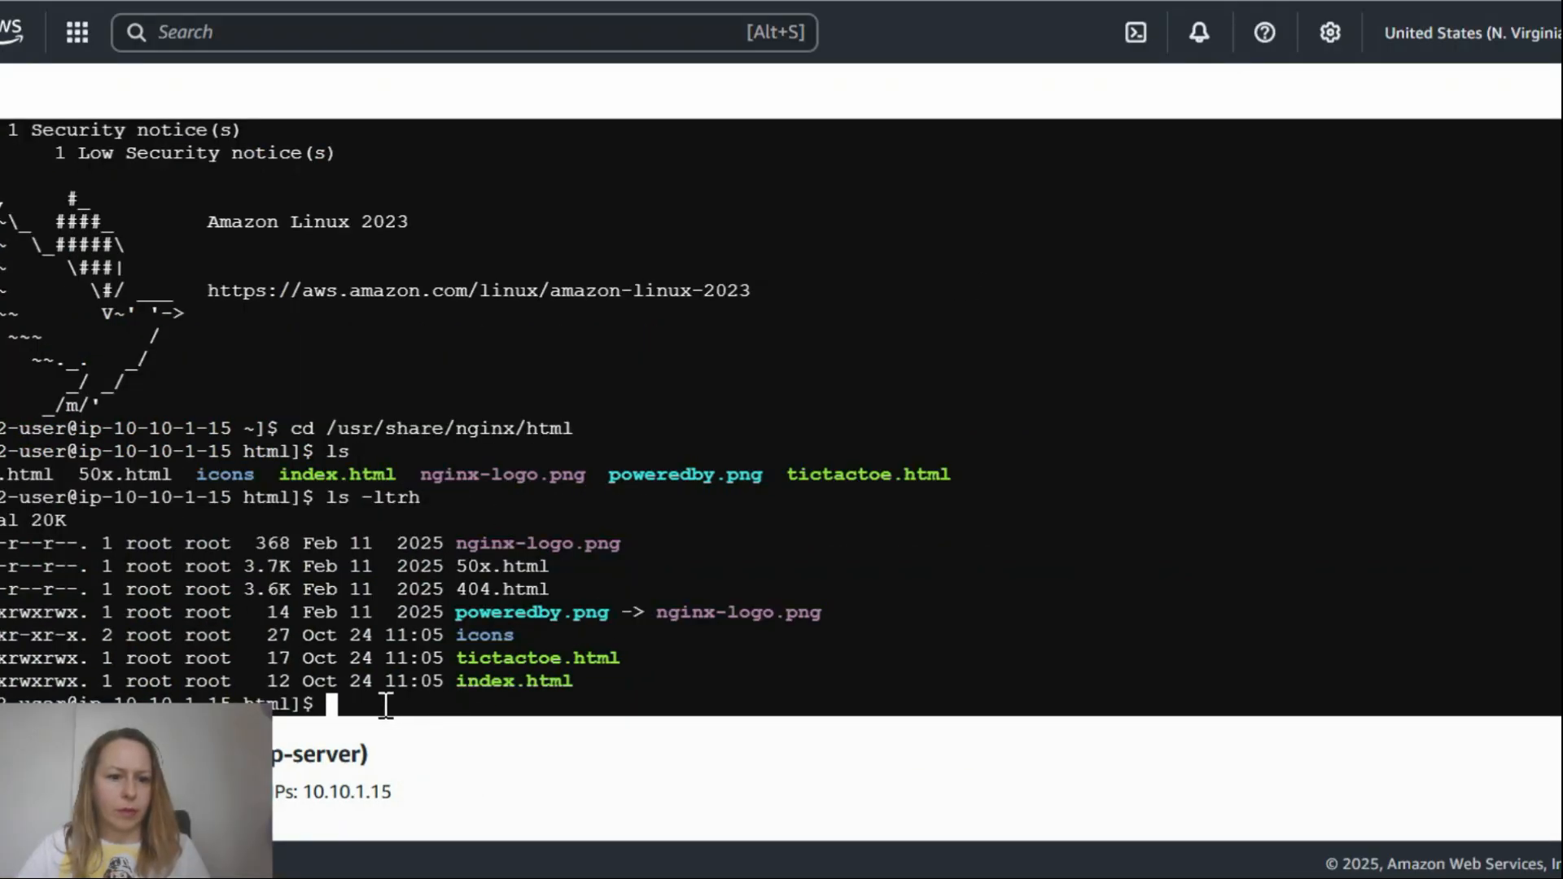
# - Open index.html for editing in nano using the copied command
pyautogui.rightClick(479, 671)
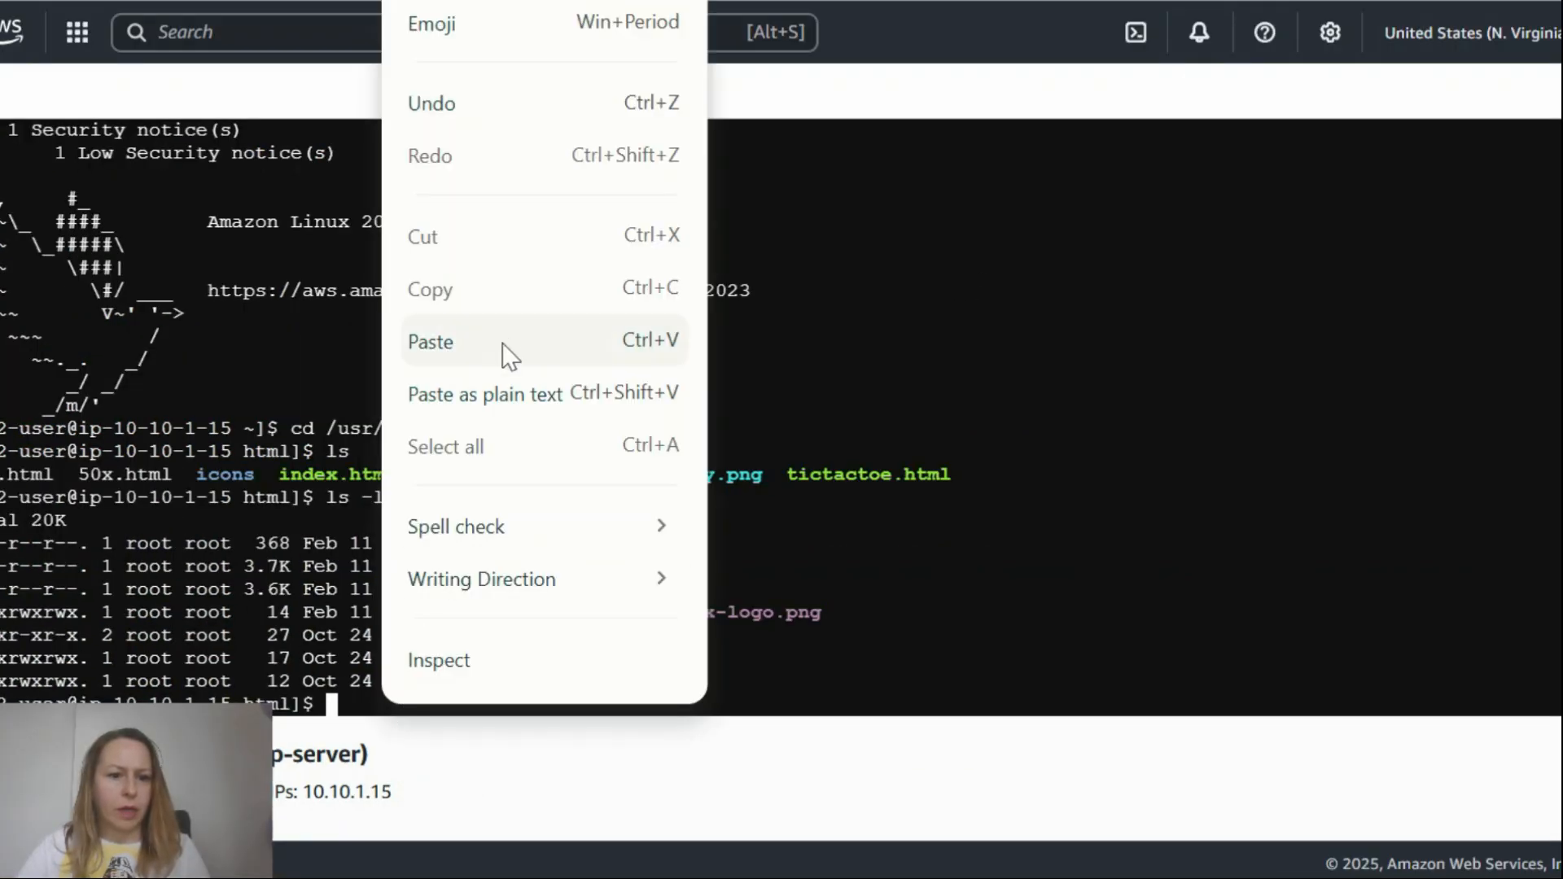
pyautogui.click(486, 355)
pyautogui.press('Return')
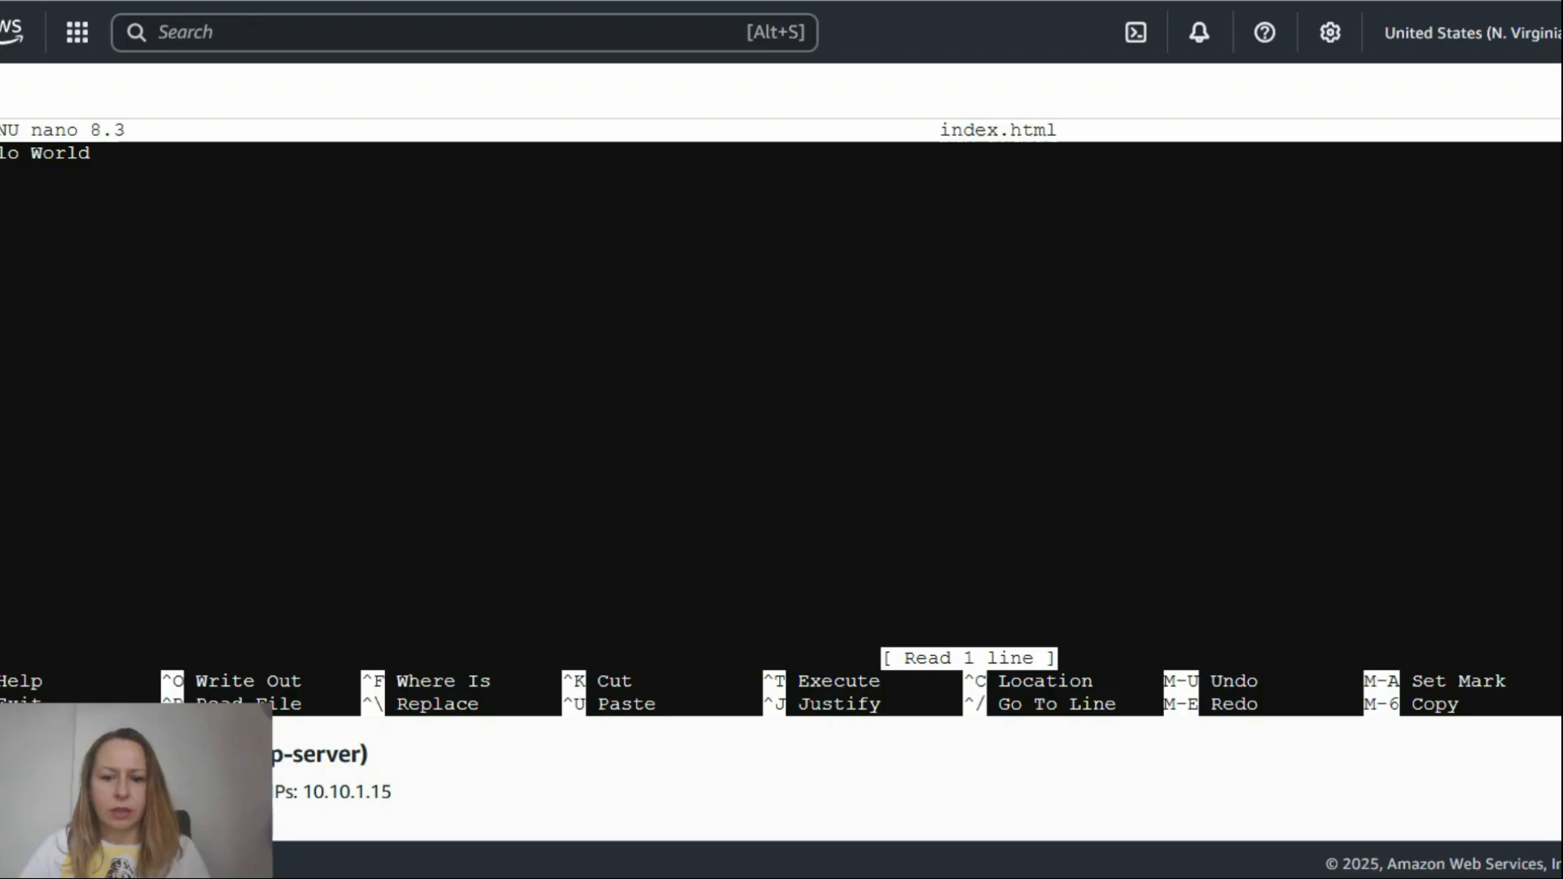
# - Switch to the text editor, copy the entire generated HTML code, and return to the terminal
pyautogui.click(1140, 749)
pyautogui.click(1088, 558)
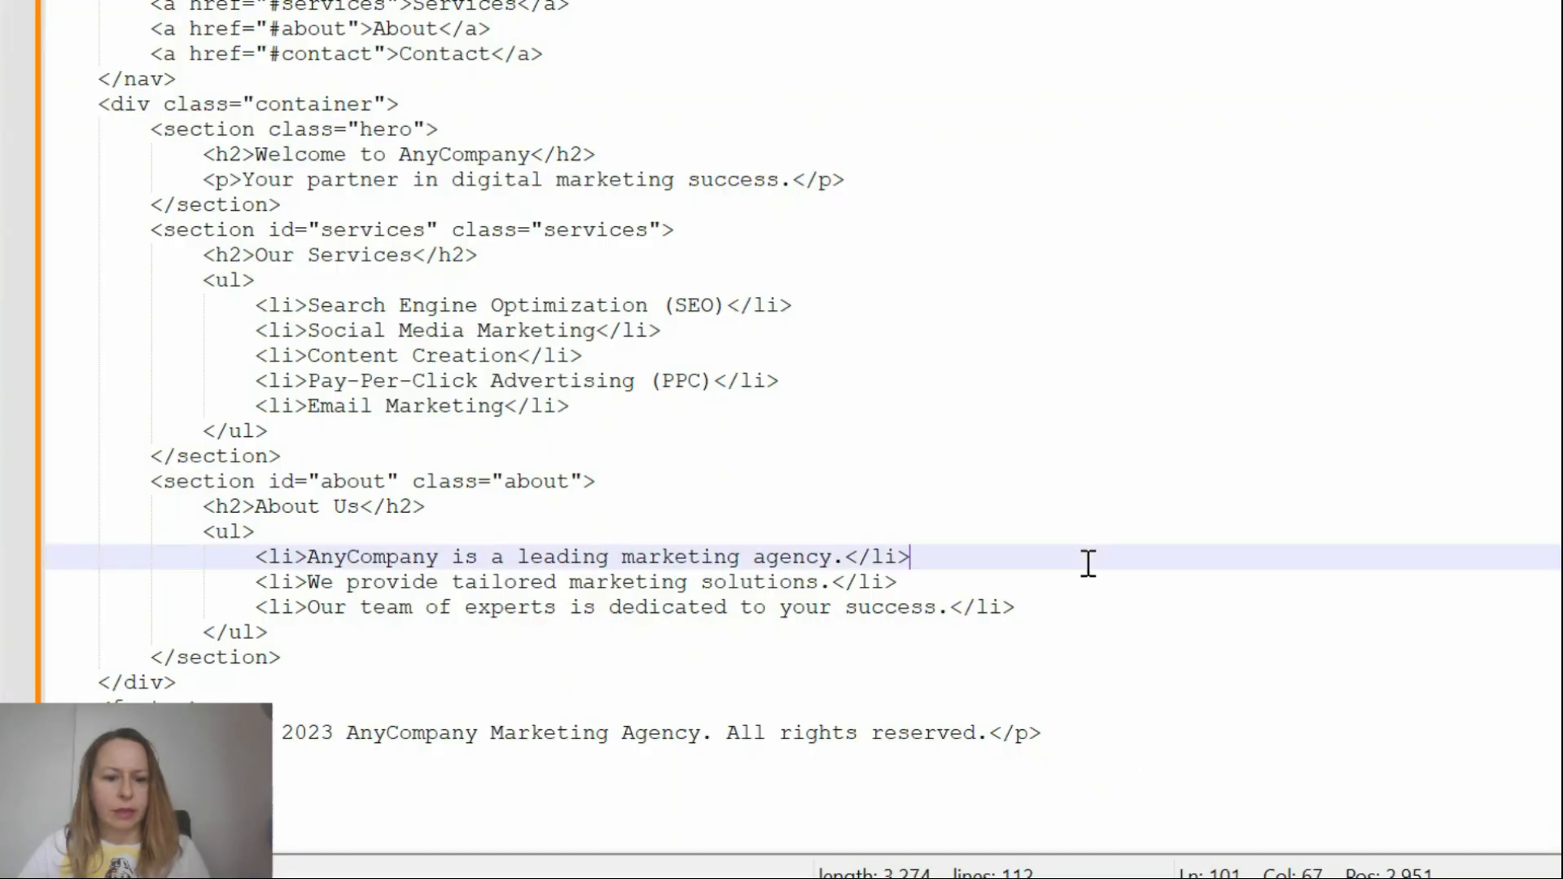
pyautogui.hotkey('ctrl', 'a')
pyautogui.hotkey('alt', 'Tab')
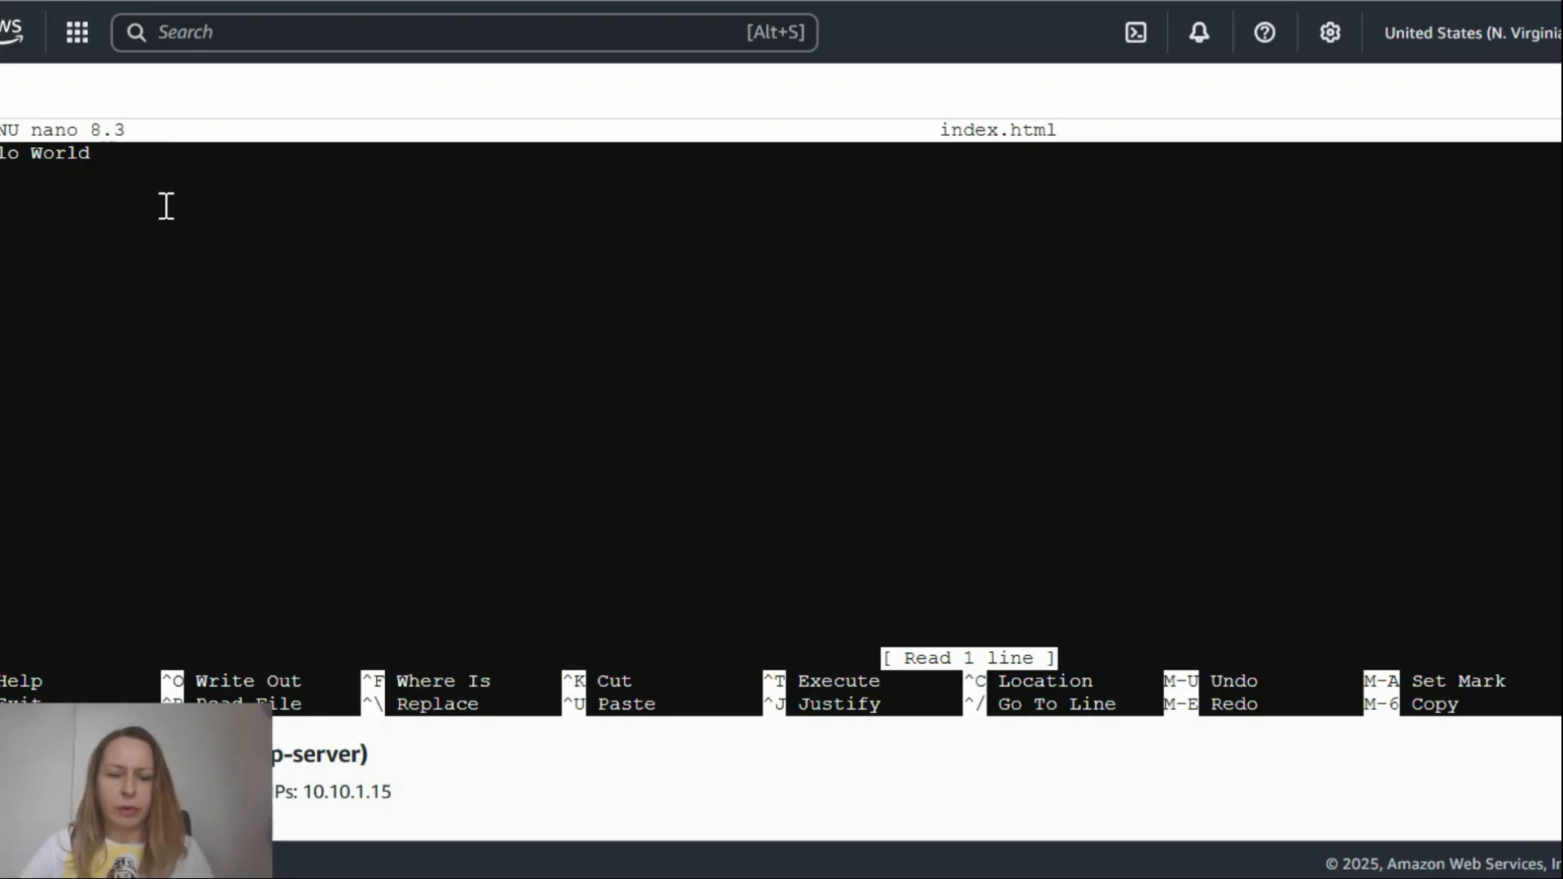
# - Replace the "Hello World" text in index.html with the copied webpage code
pyautogui.press('Right')
pyautogui.press('Right')
pyautogui.press('Right')
pyautogui.press('Right')
pyautogui.press('Right')
pyautogui.press('Right')
pyautogui.press('Right')
pyautogui.press('Right')
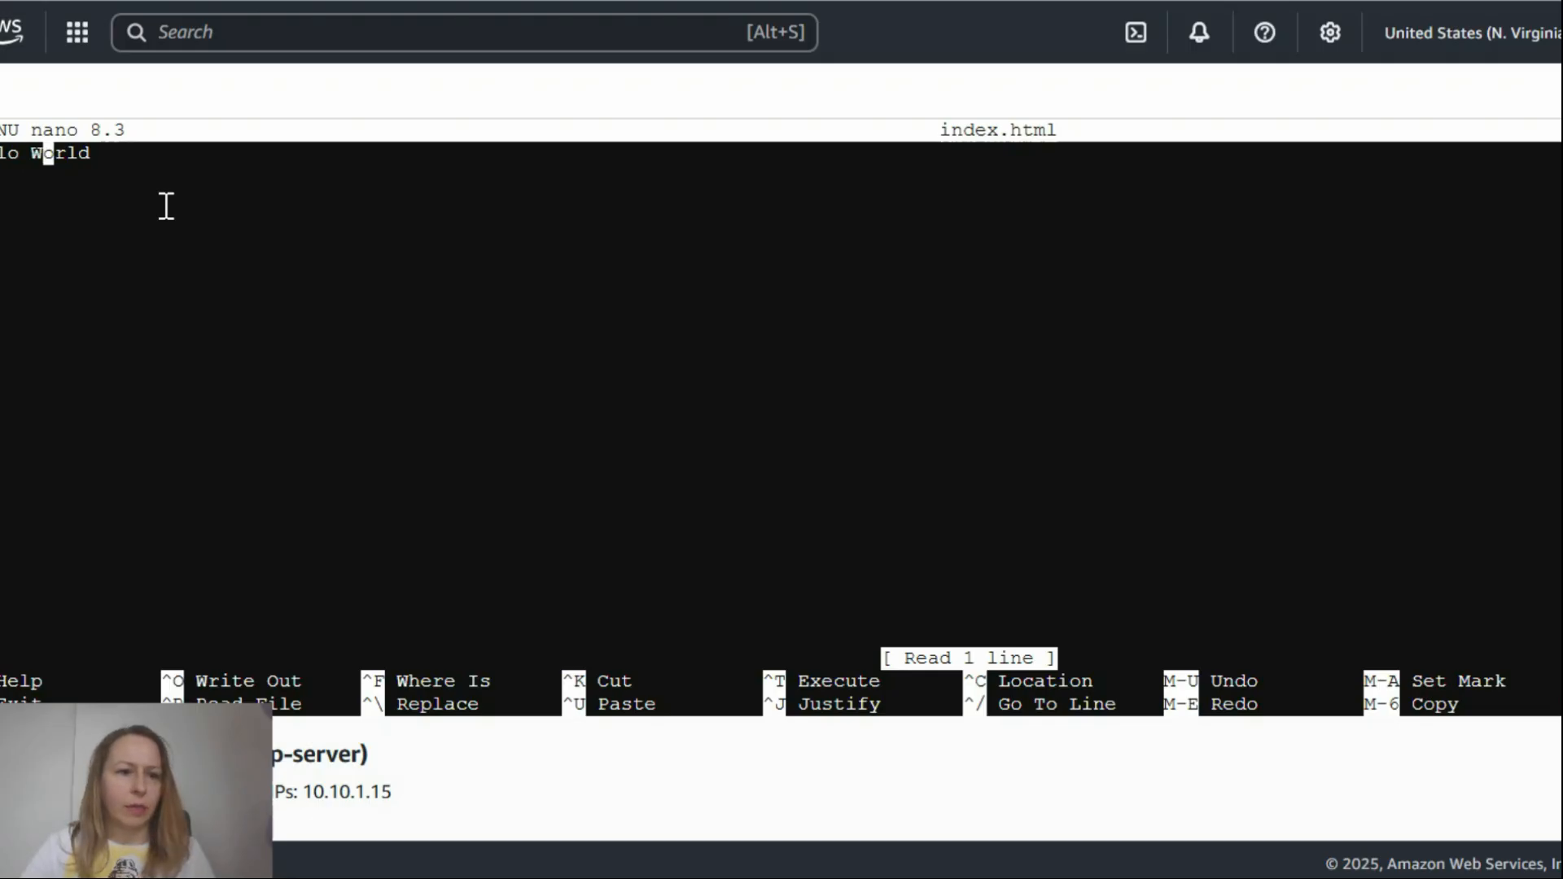
pyautogui.press('BackSpace')
pyautogui.press('BackSpace')
pyautogui.press('BackSpace')
pyautogui.press('BackSpace')
pyautogui.press('BackSpace')
pyautogui.press('BackSpace')
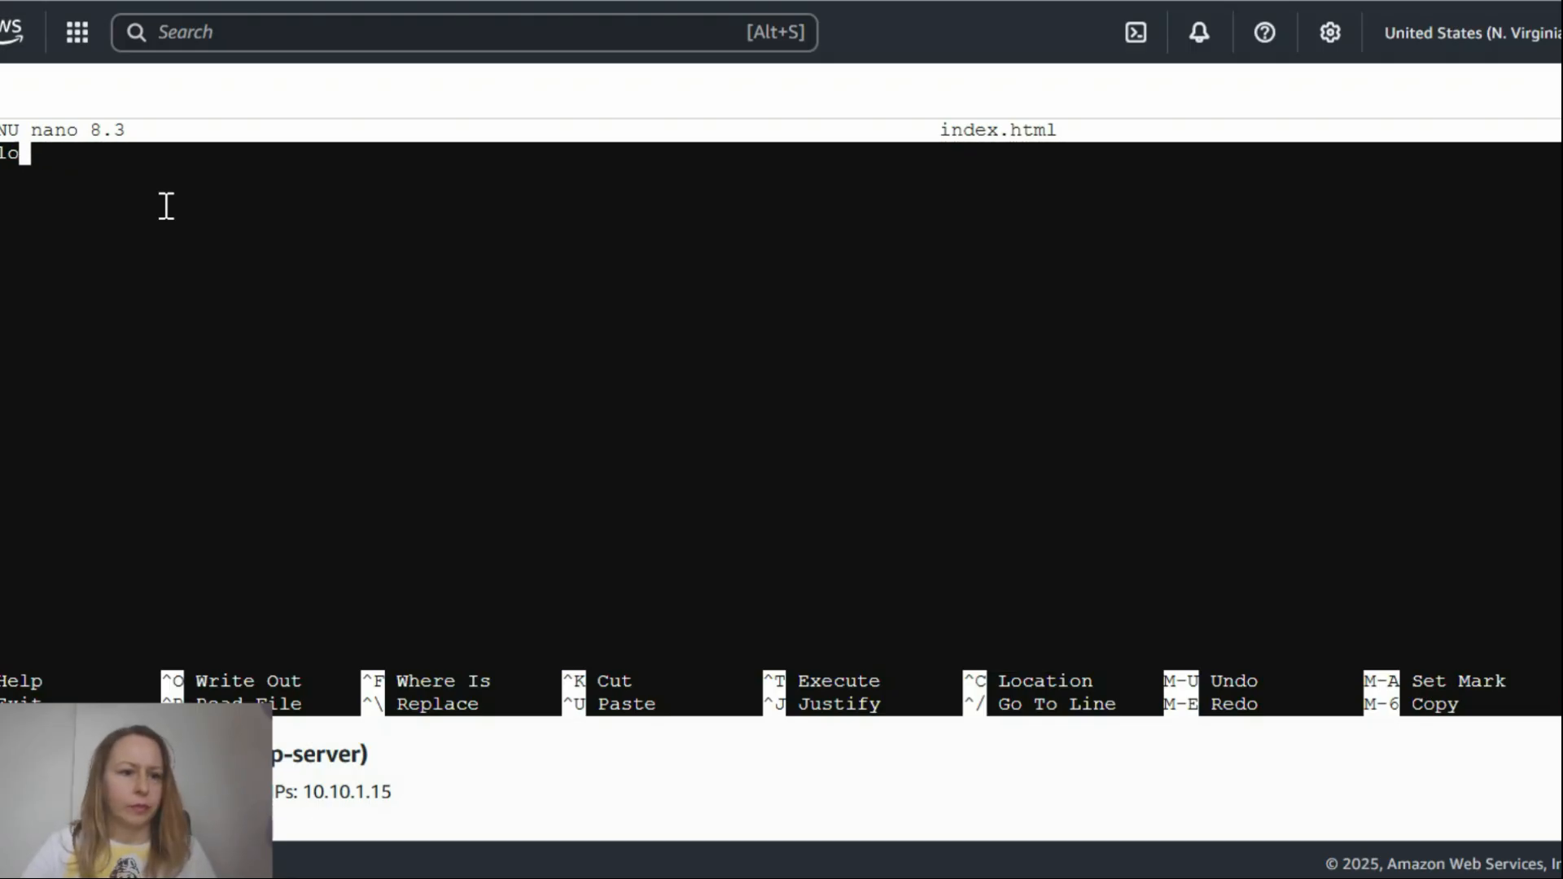
pyautogui.press('BackSpace')
pyautogui.press('BackSpace')
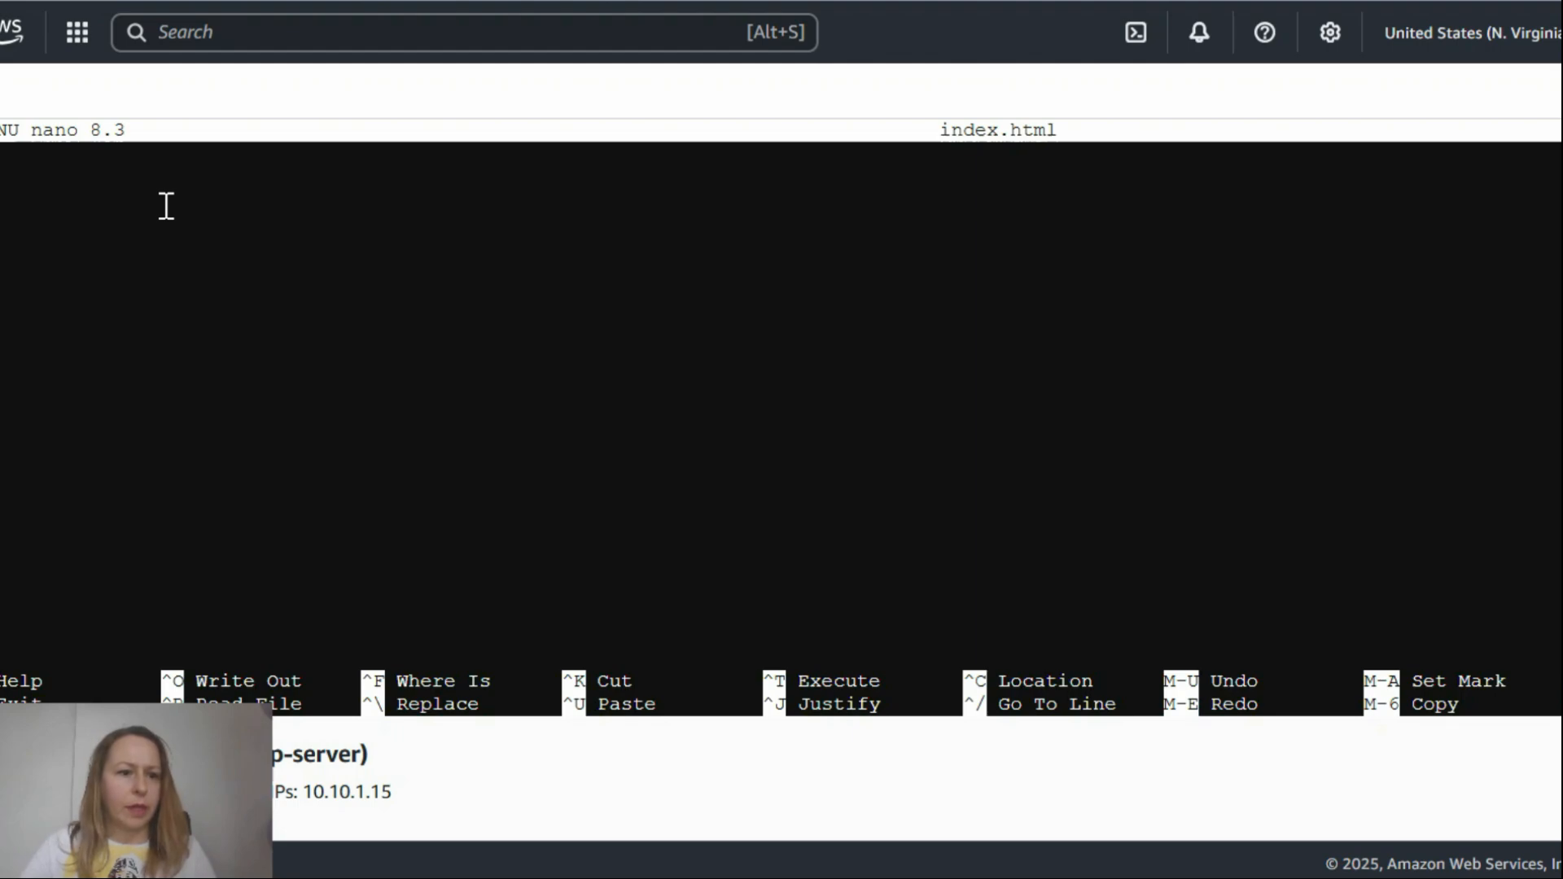
pyautogui.rightClick(4, 163)
pyautogui.click(78, 529)
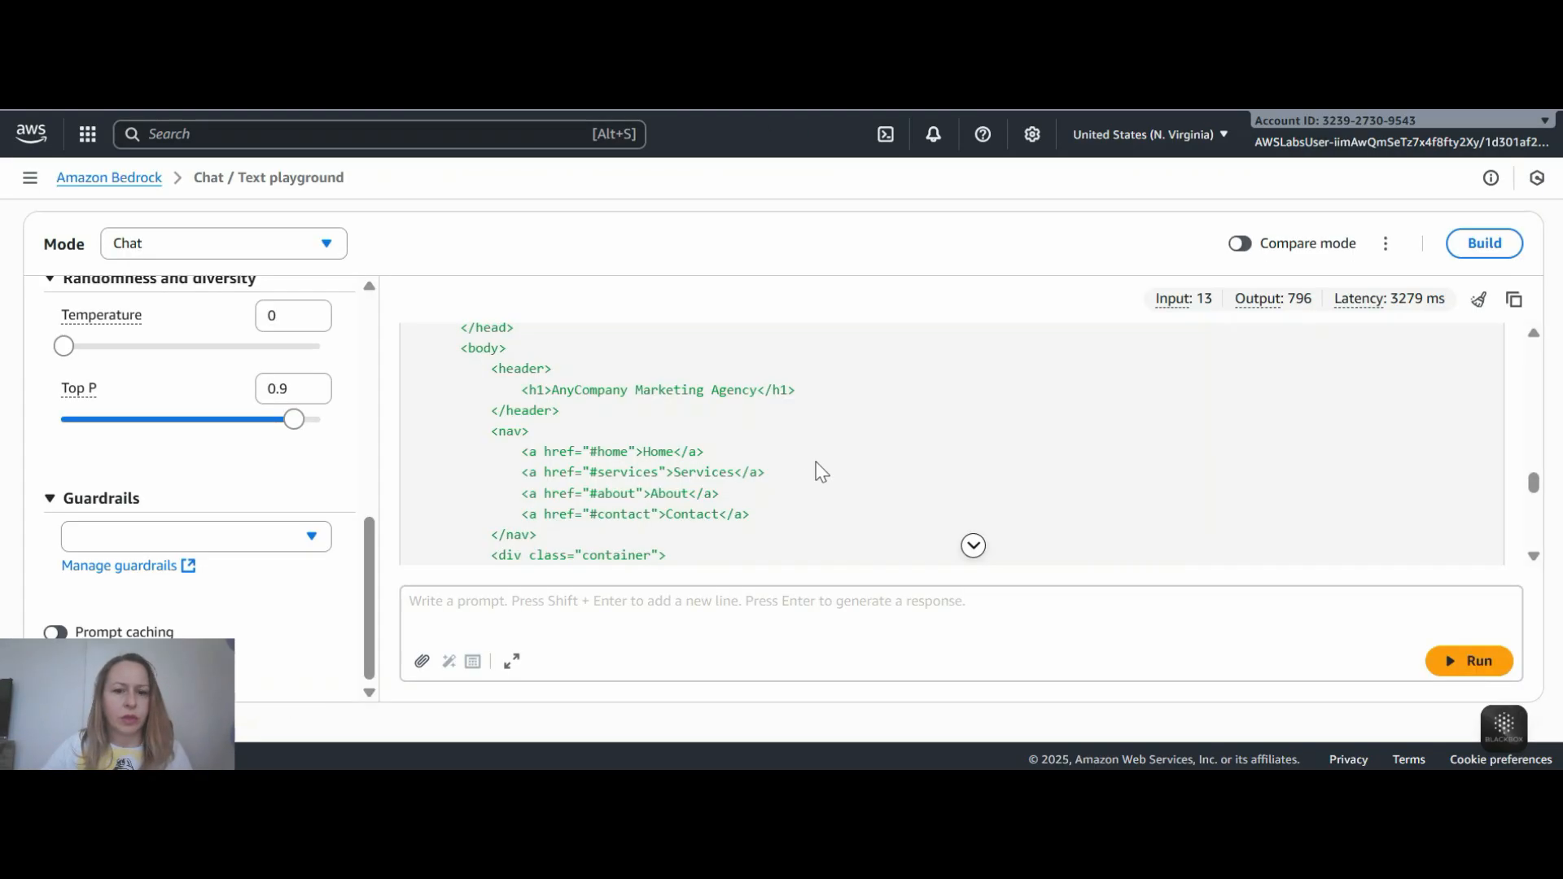
# - Switch to the Amazon Bedrock playground, view the start of the generated webpage code, and copy the response
pyautogui.scroll(10, 816, 462)
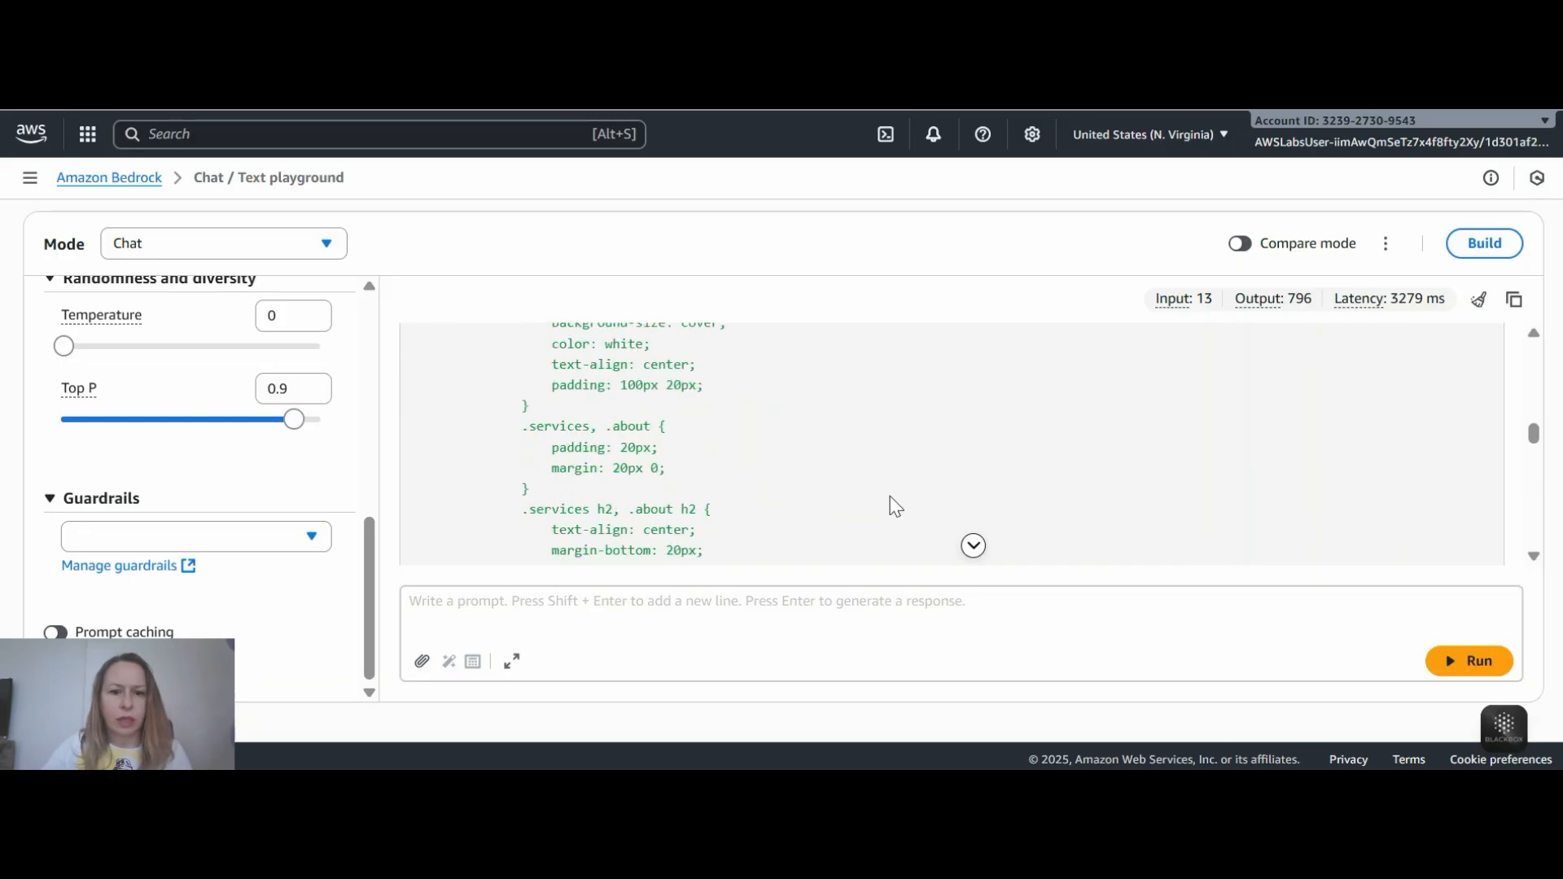
pyautogui.scroll(3, 896, 506)
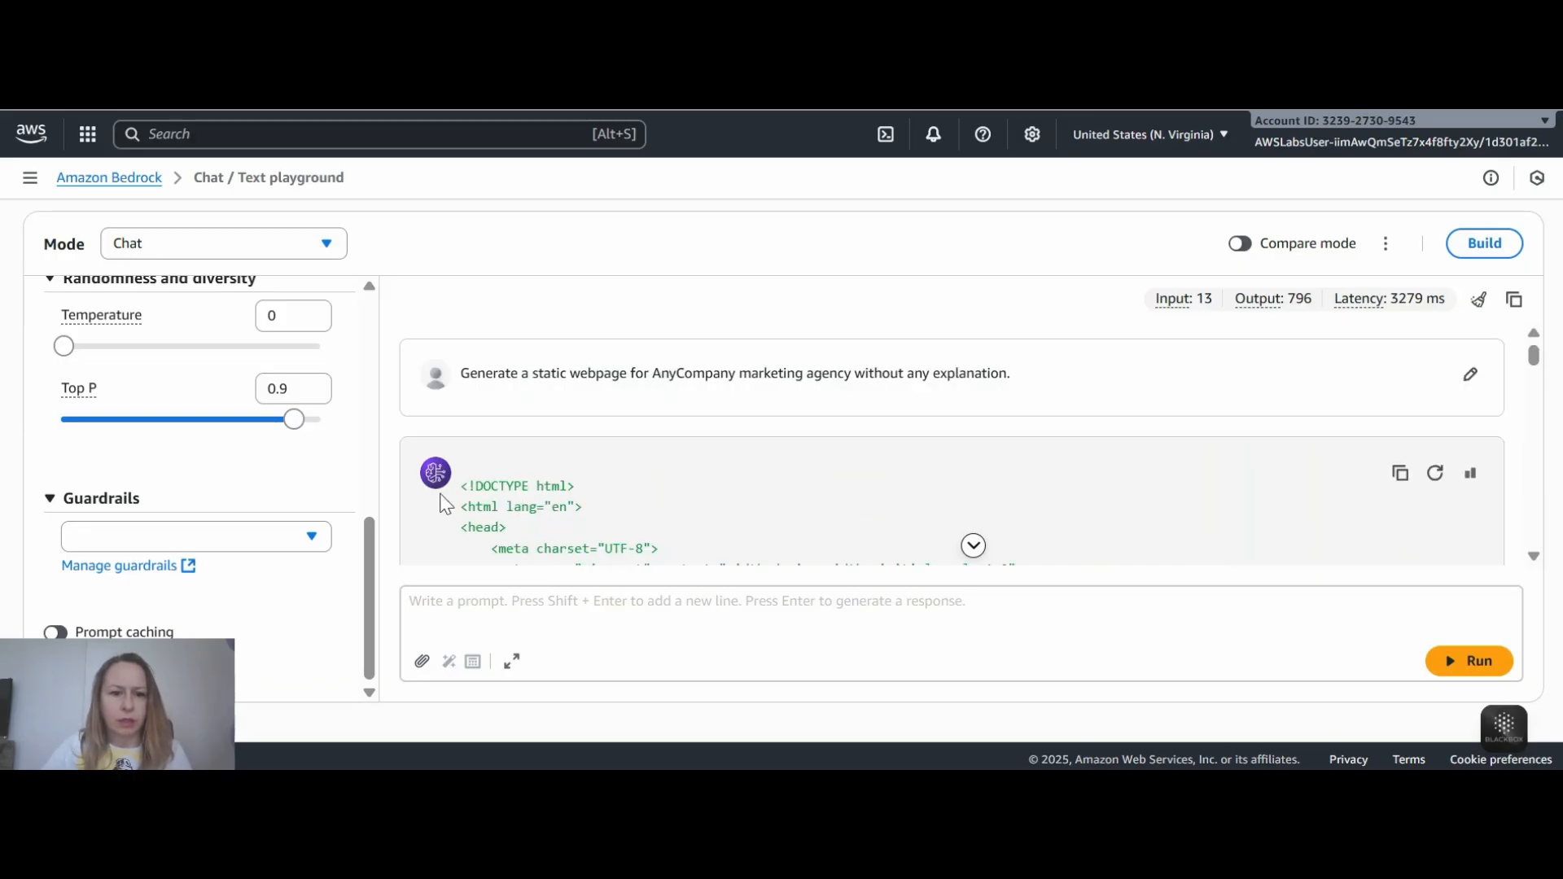
pyautogui.click(1399, 474)
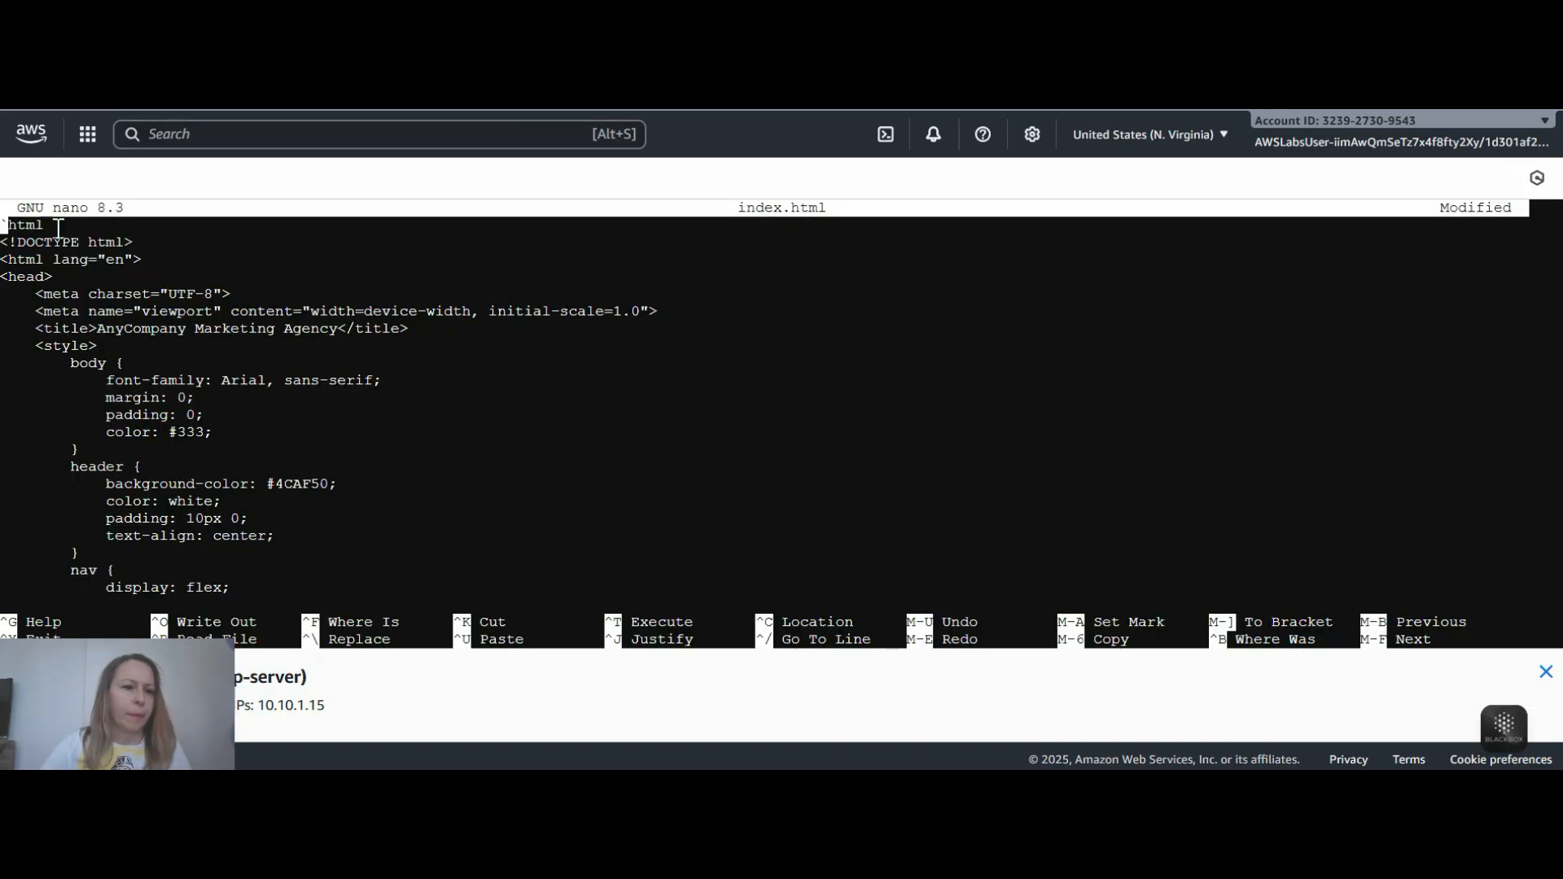
# - Remove the stray "html" line above the DOCTYPE declaration in index.html and check the end of the file
pyautogui.press('Delete')
pyautogui.press('Delete')
pyautogui.press('Delete')
pyautogui.scroll(-20, 167, 427)
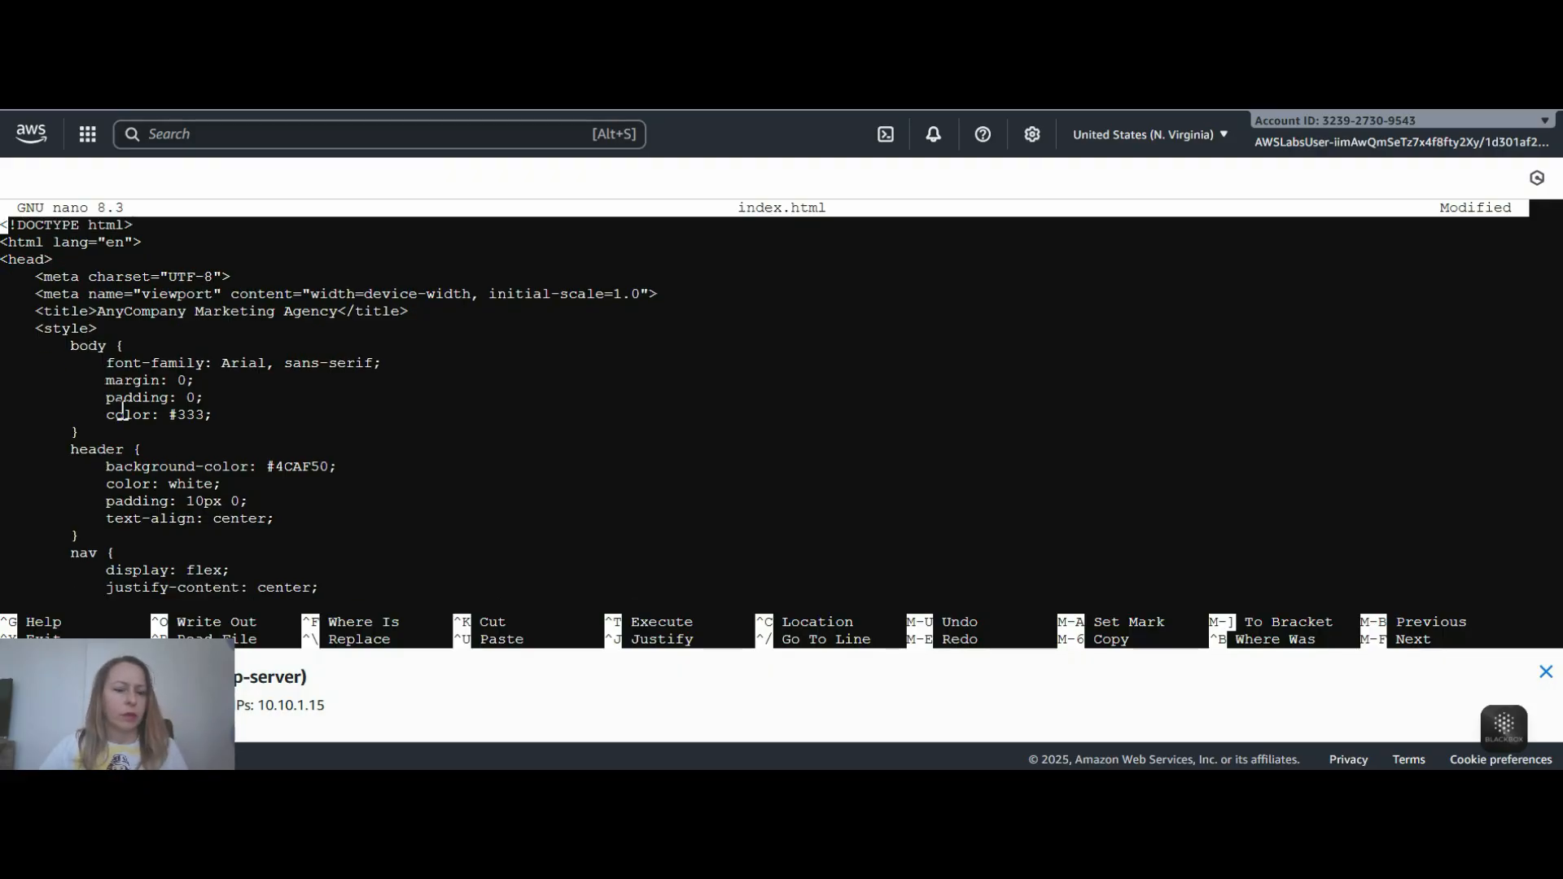
pyautogui.scroll(-2, 167, 427)
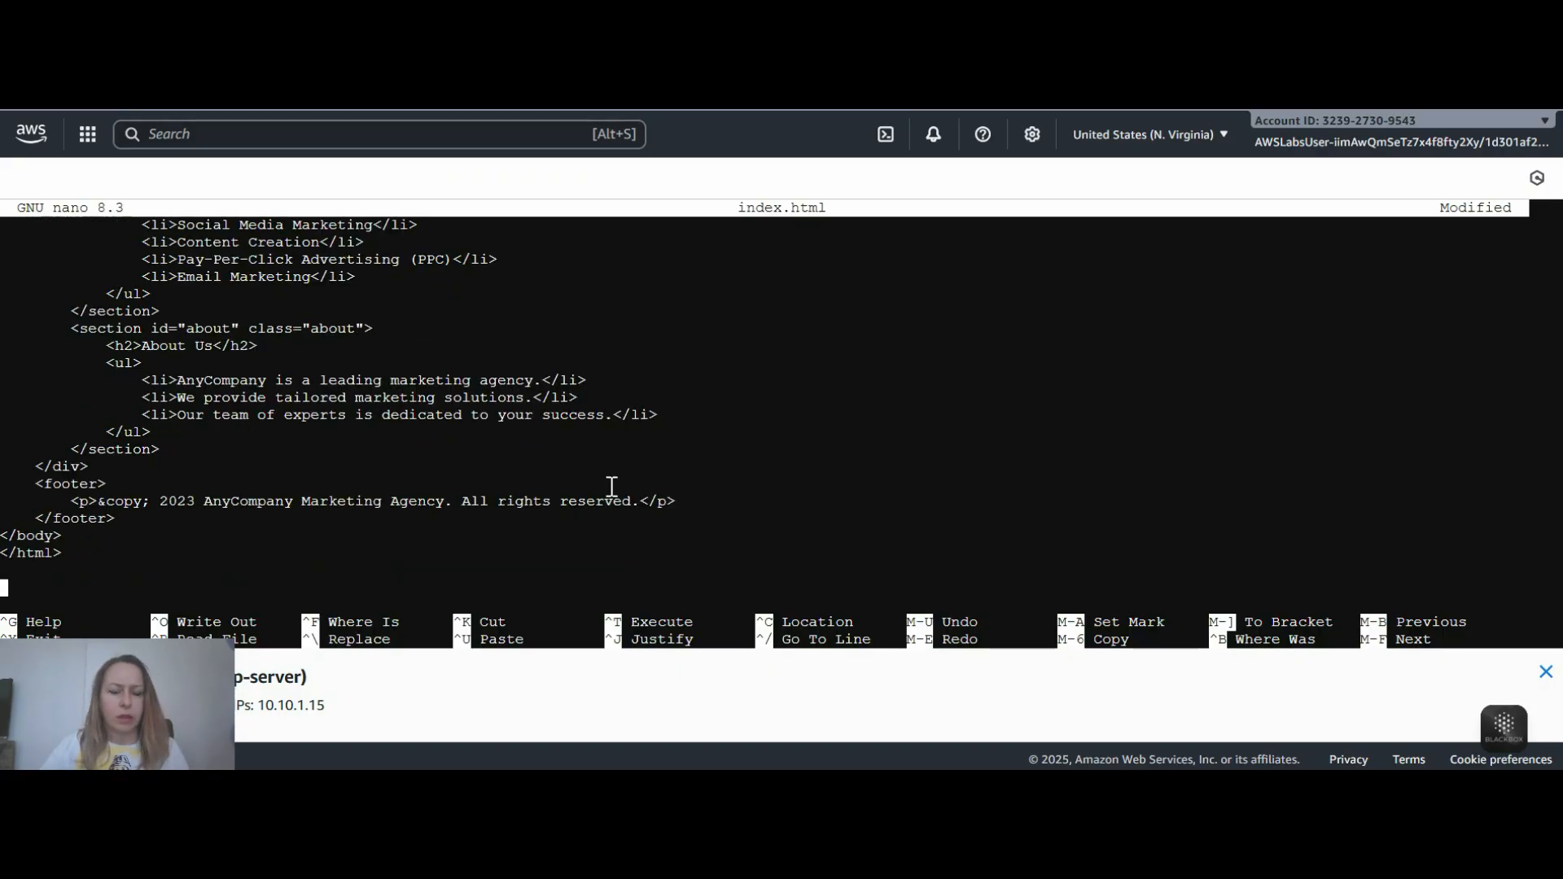
# - Save the changes to index.html under the same name and exit nano
pyautogui.hotkey('ctrl', 'x')
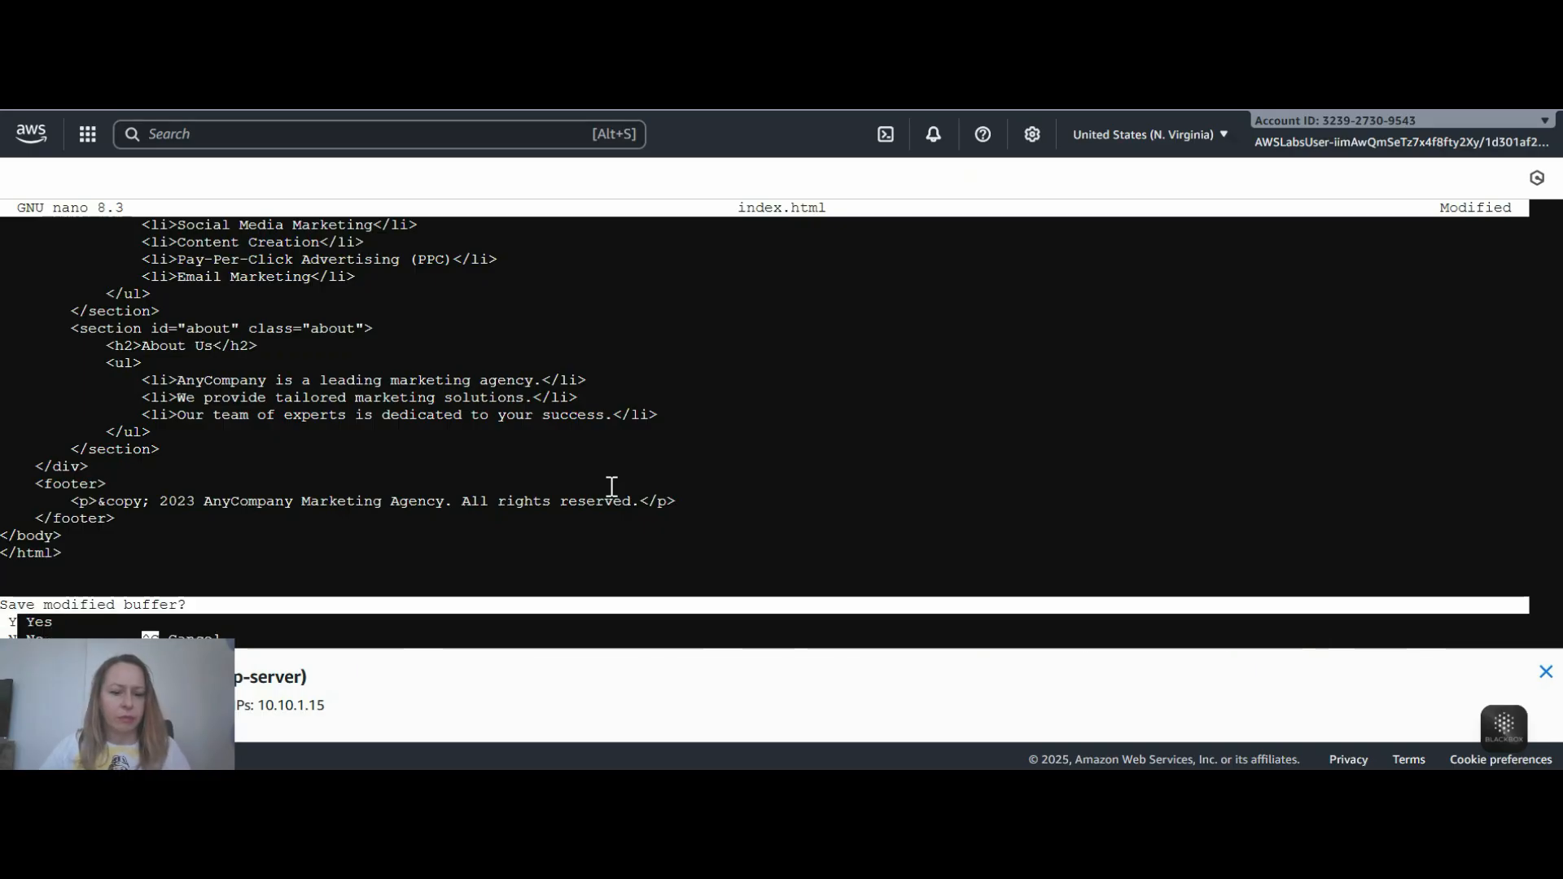
pyautogui.press('y')
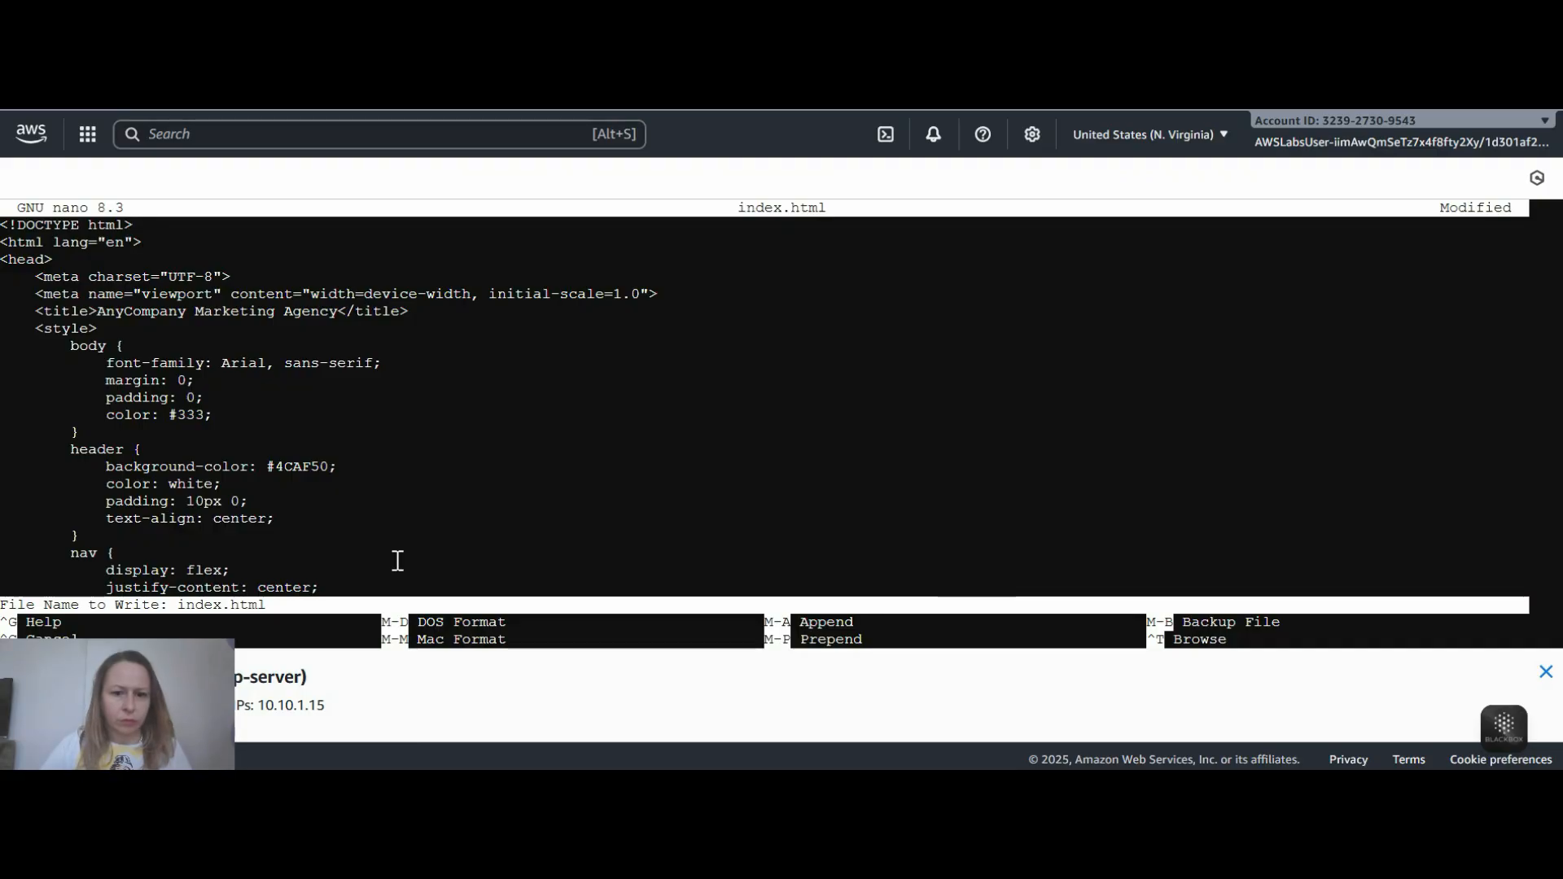
pyautogui.press('Return')
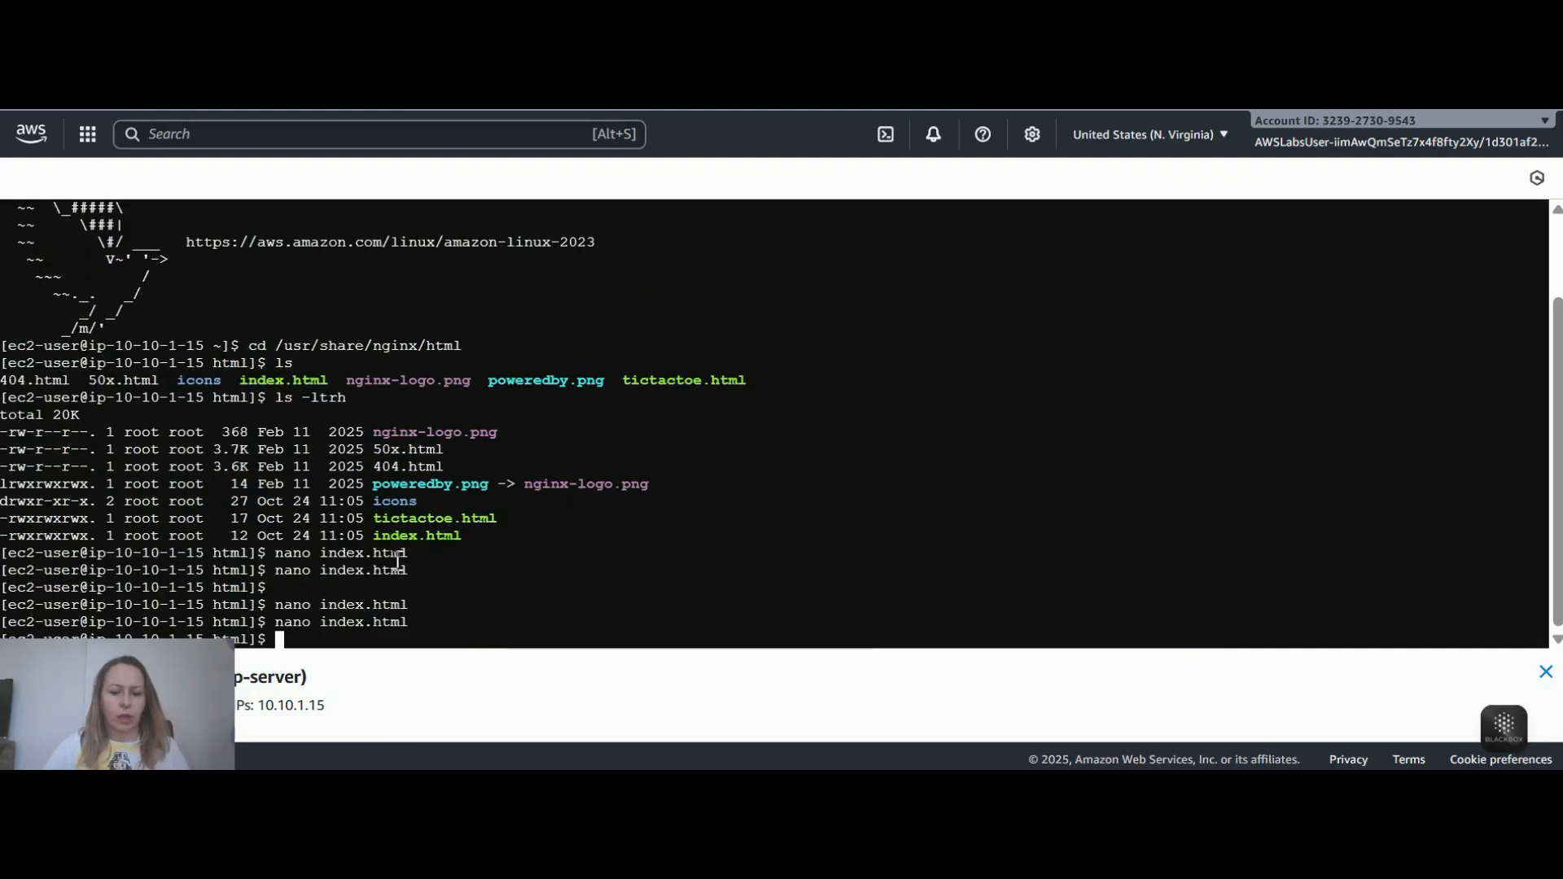
# - Reopen index.html with nano to verify the saved code, exit it, and view the published page in the browser
pyautogui.write('nano ')
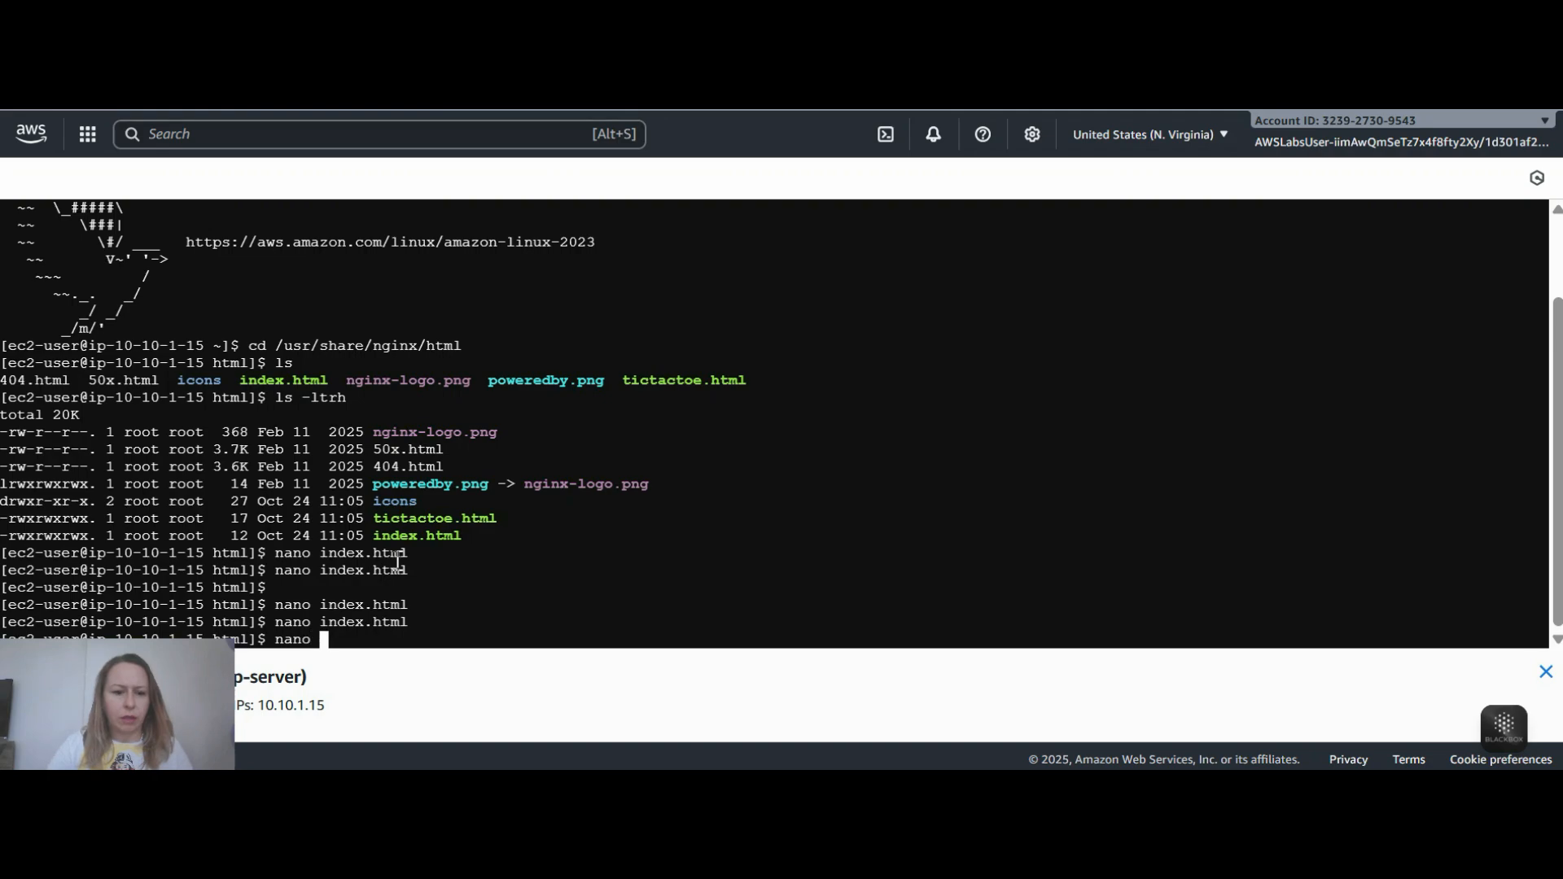
pyautogui.write('index')
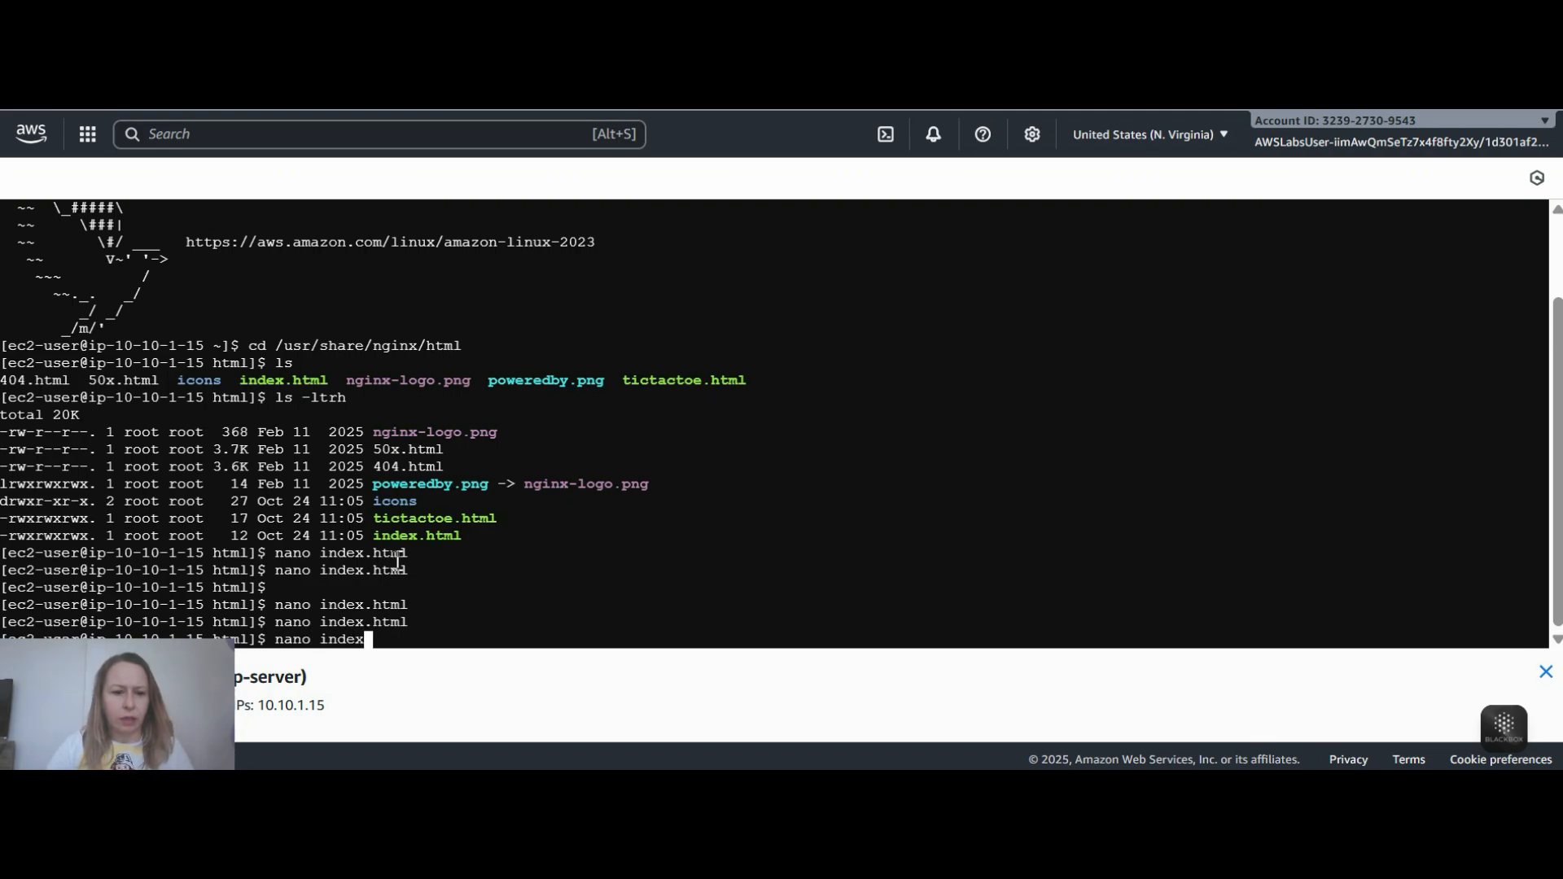
pyautogui.write('.html')
pyautogui.press('Return')
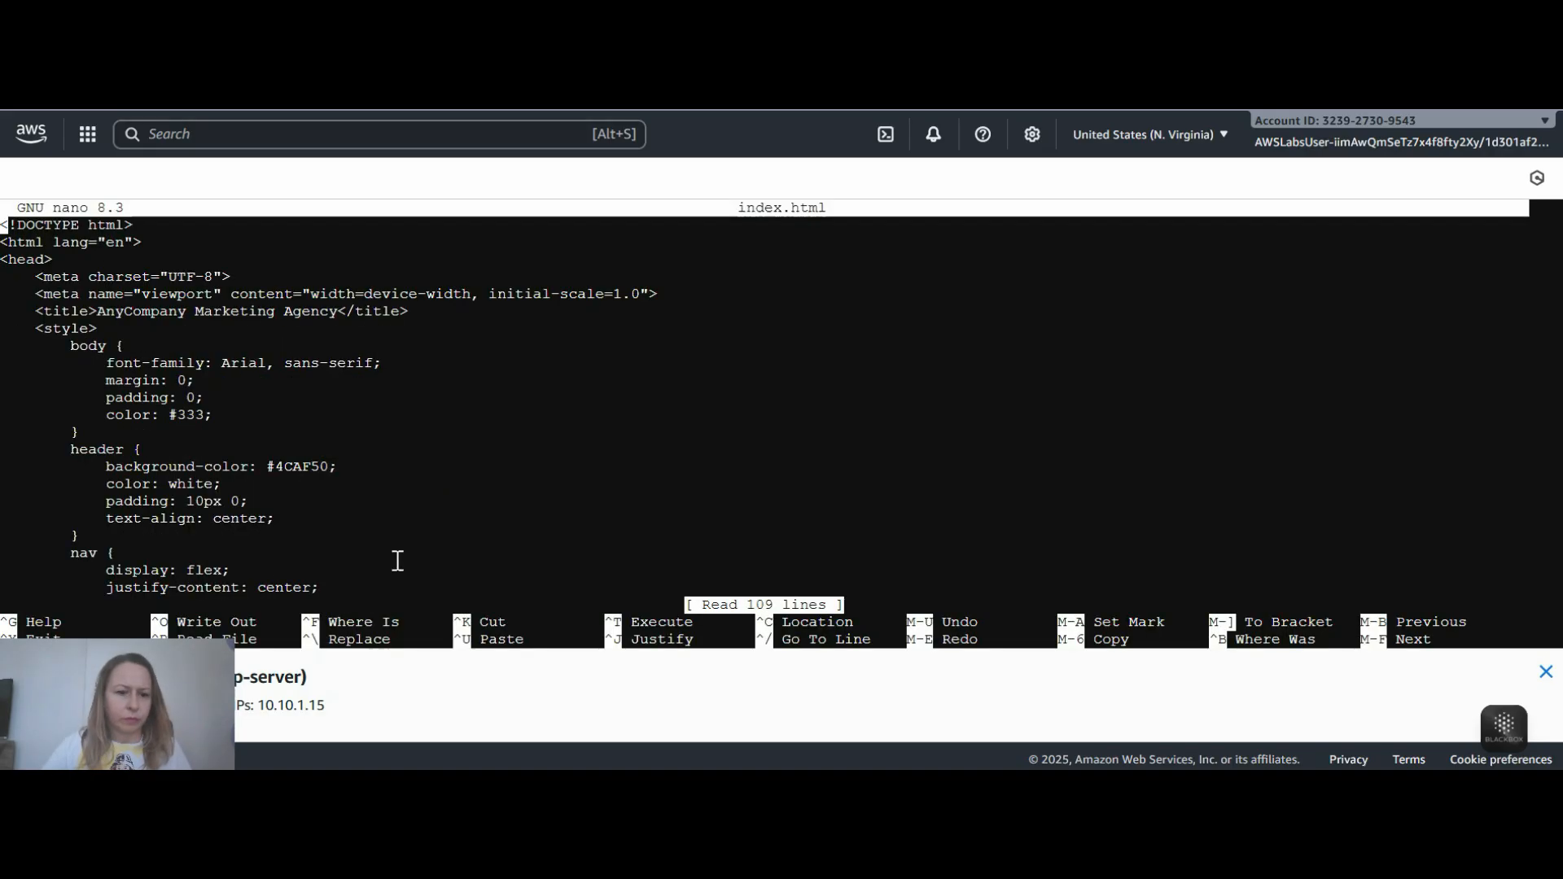
pyautogui.hotkey('ctrl', 'x')
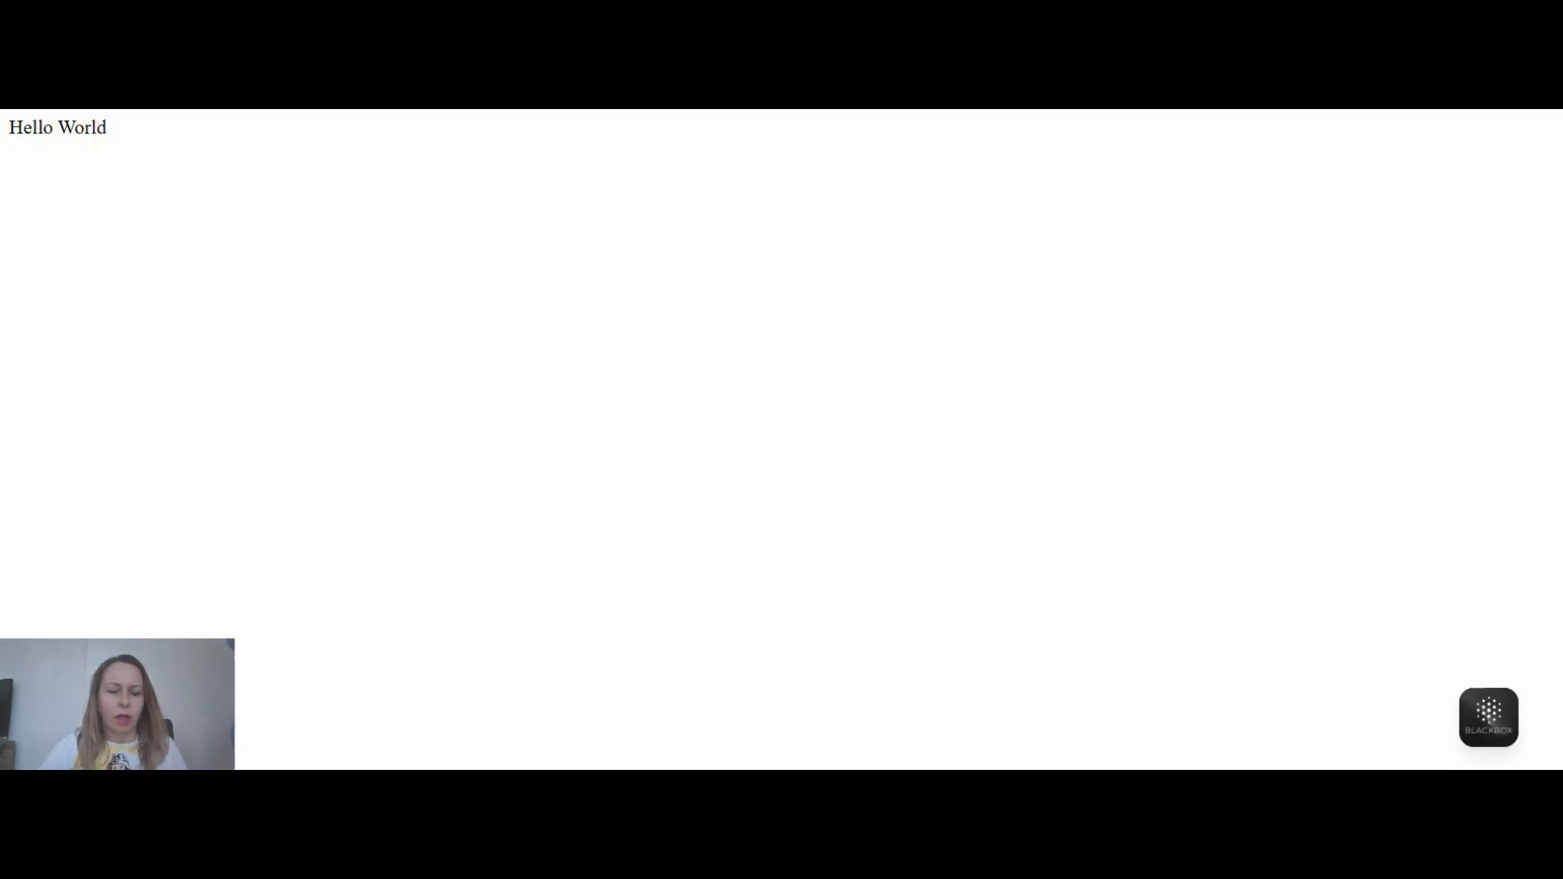
pyautogui.click(818, 109)
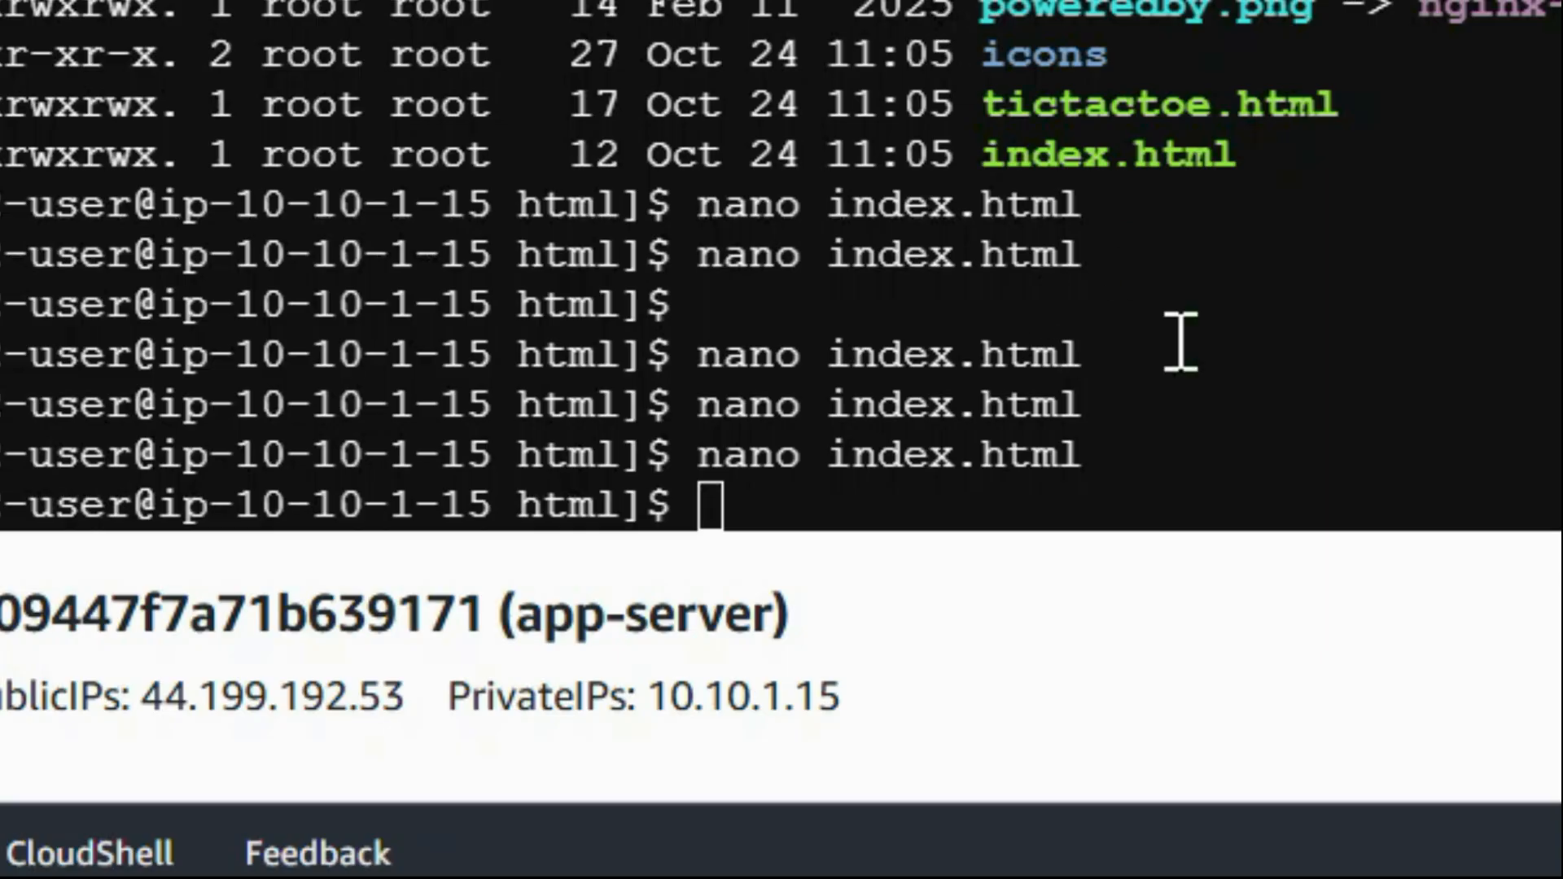
# - Open tictactoe.html for editing in nano
pyautogui.rightClick(741, 501)
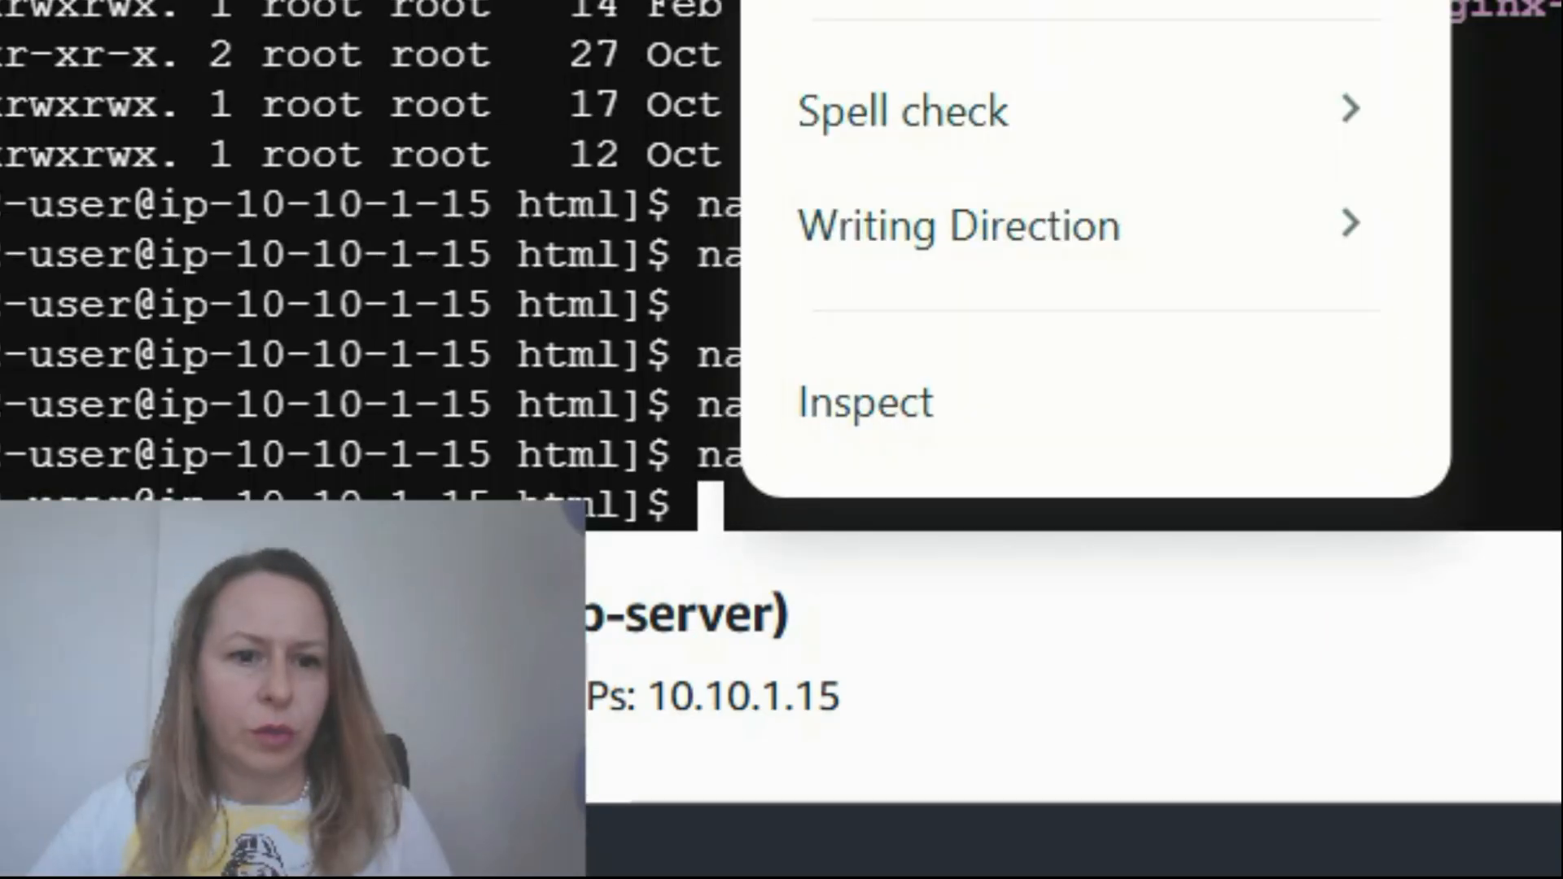
pyautogui.click(879, 2)
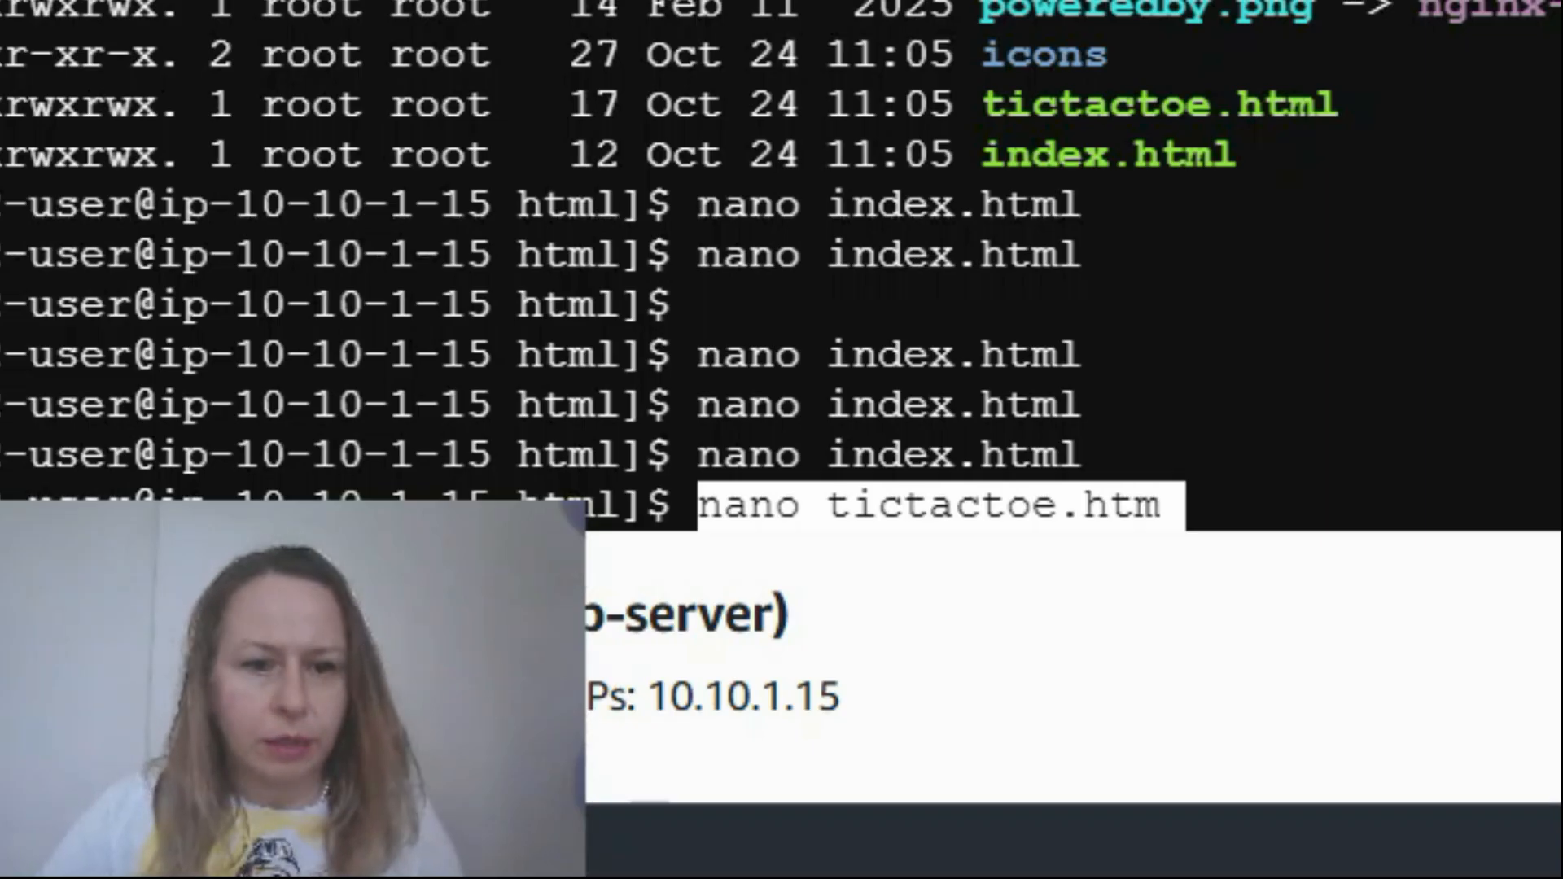
pyautogui.press('Return')
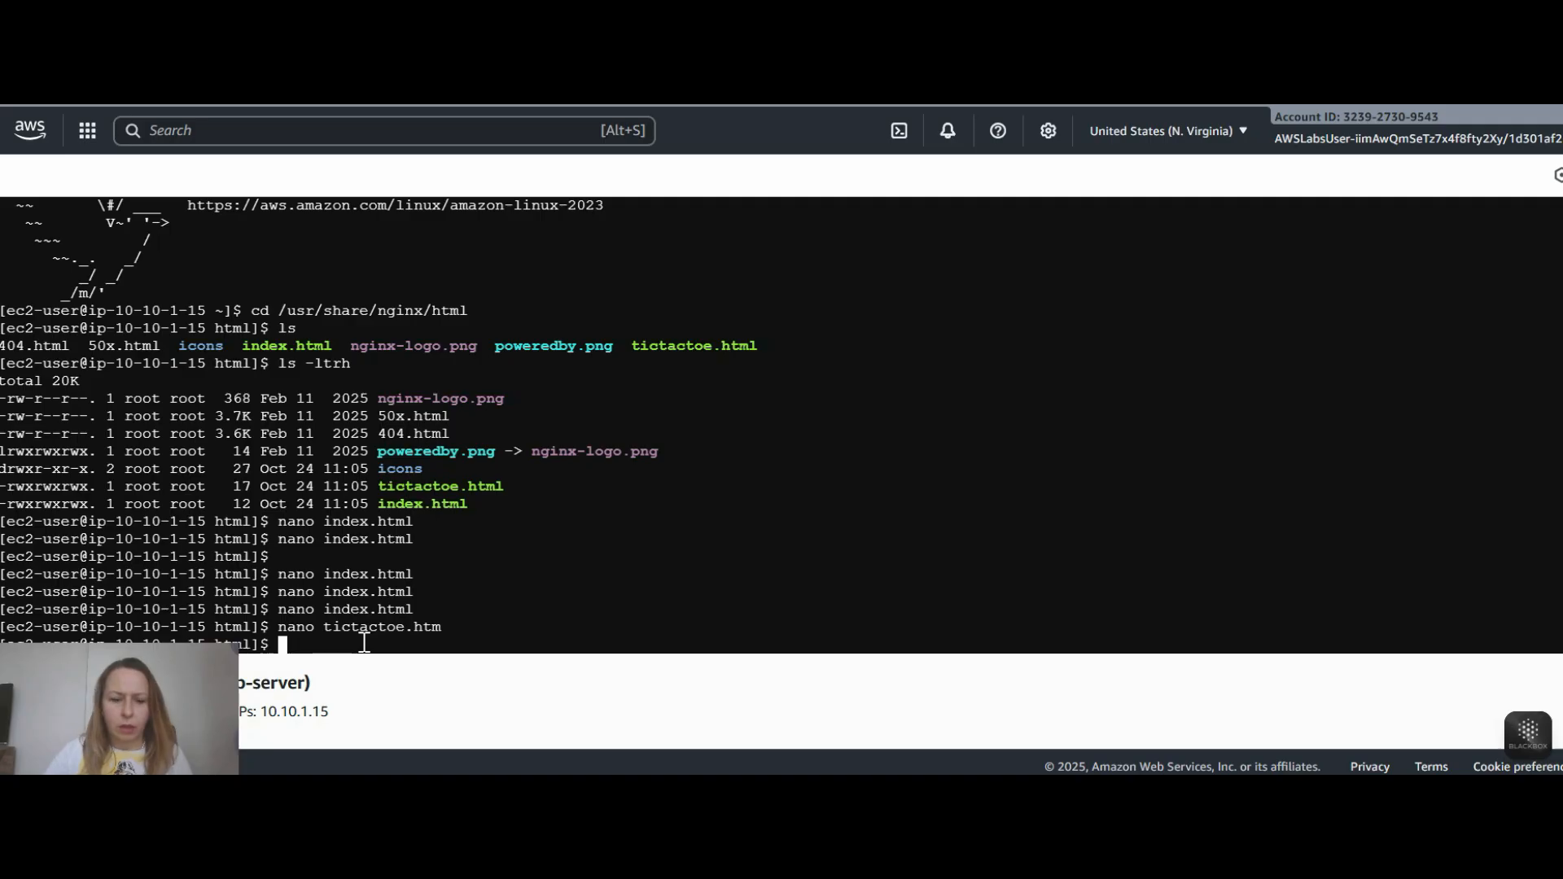
pyautogui.press('Up')
pyautogui.write('l')
pyautogui.press('Return')
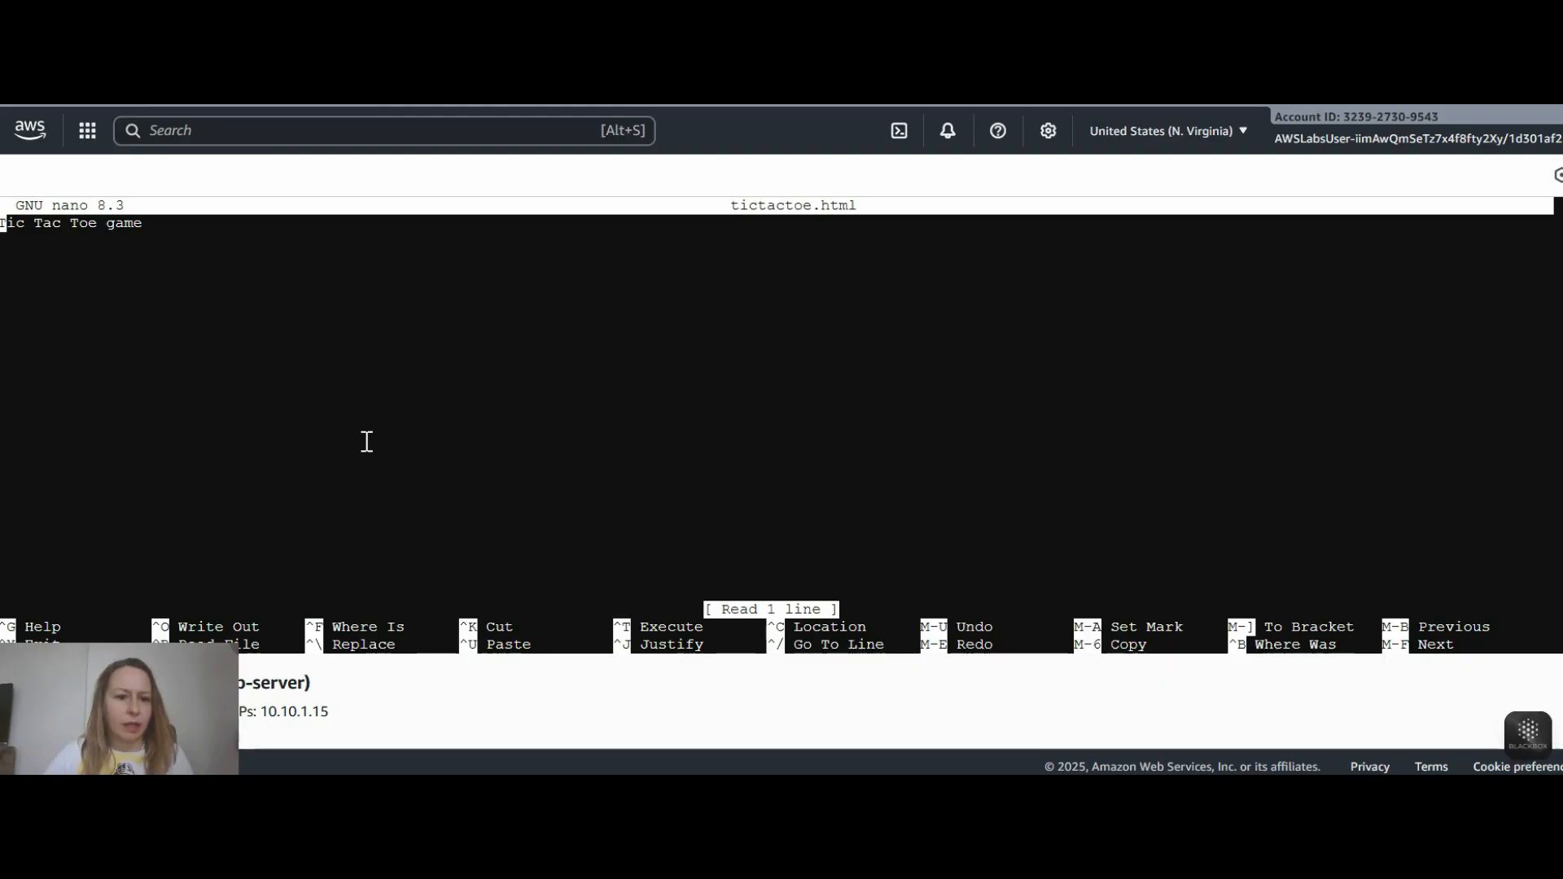
# - Switch to the lab guide, start its DIY section, and read the solution validation hints
pyautogui.hotkey('alt', 'Tab')
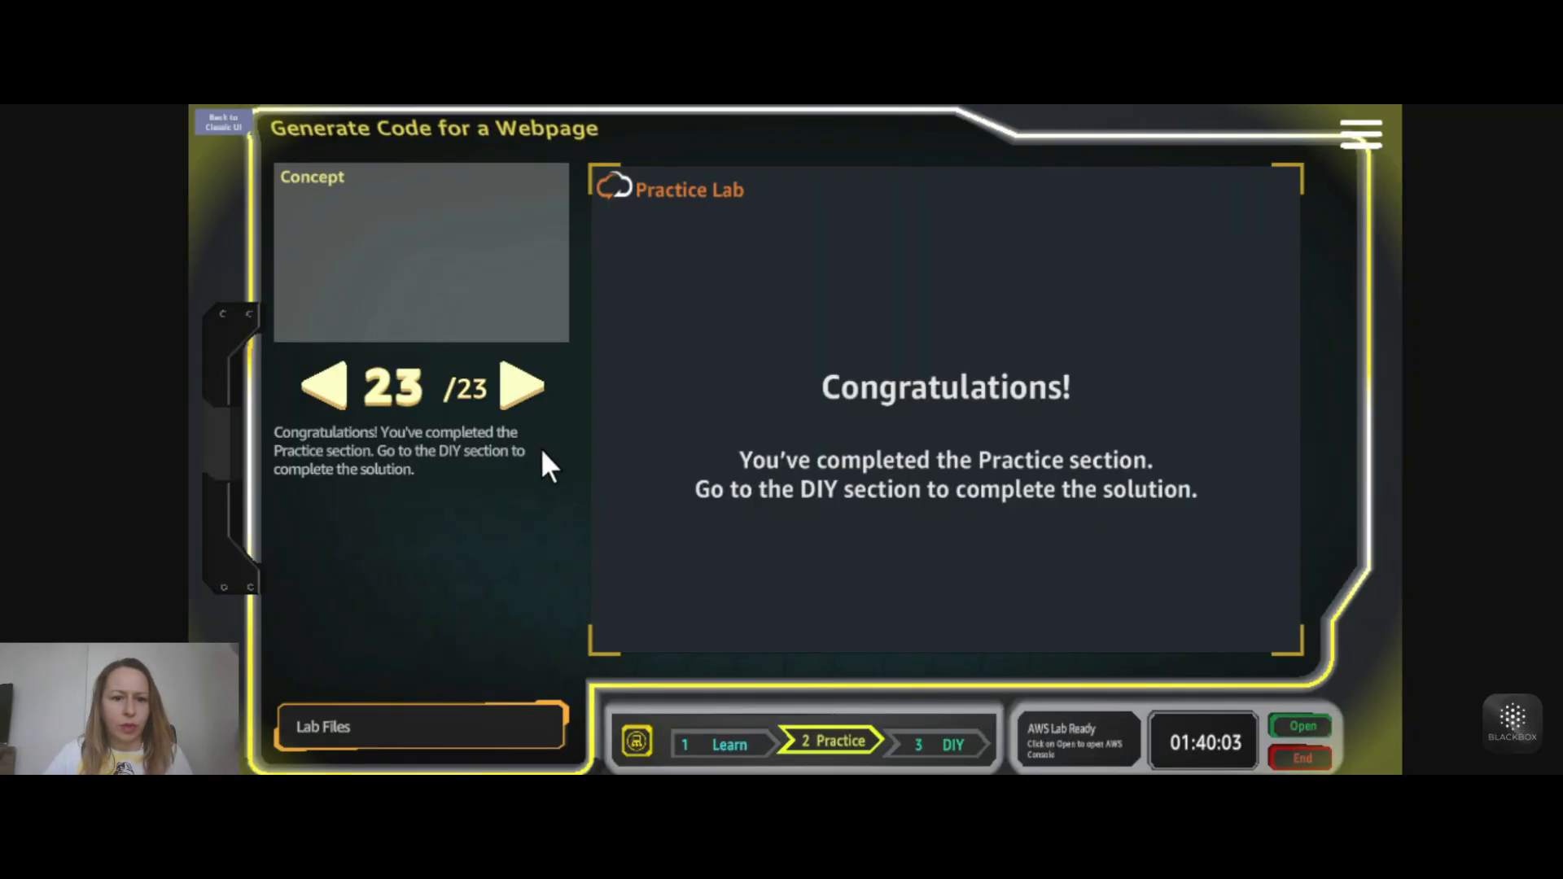
pyautogui.click(956, 745)
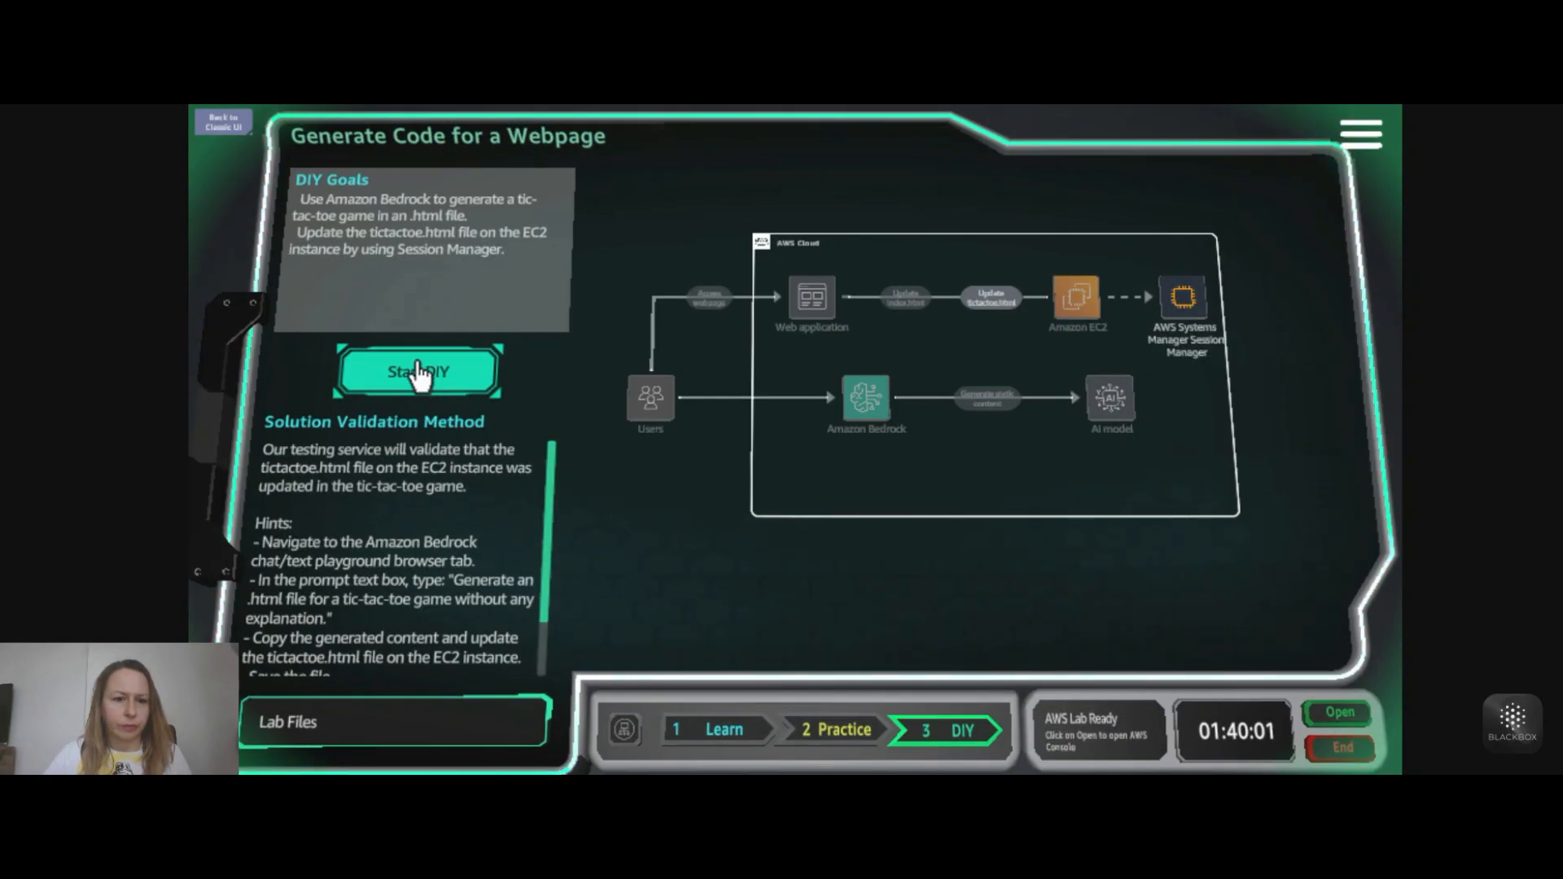
pyautogui.click(417, 373)
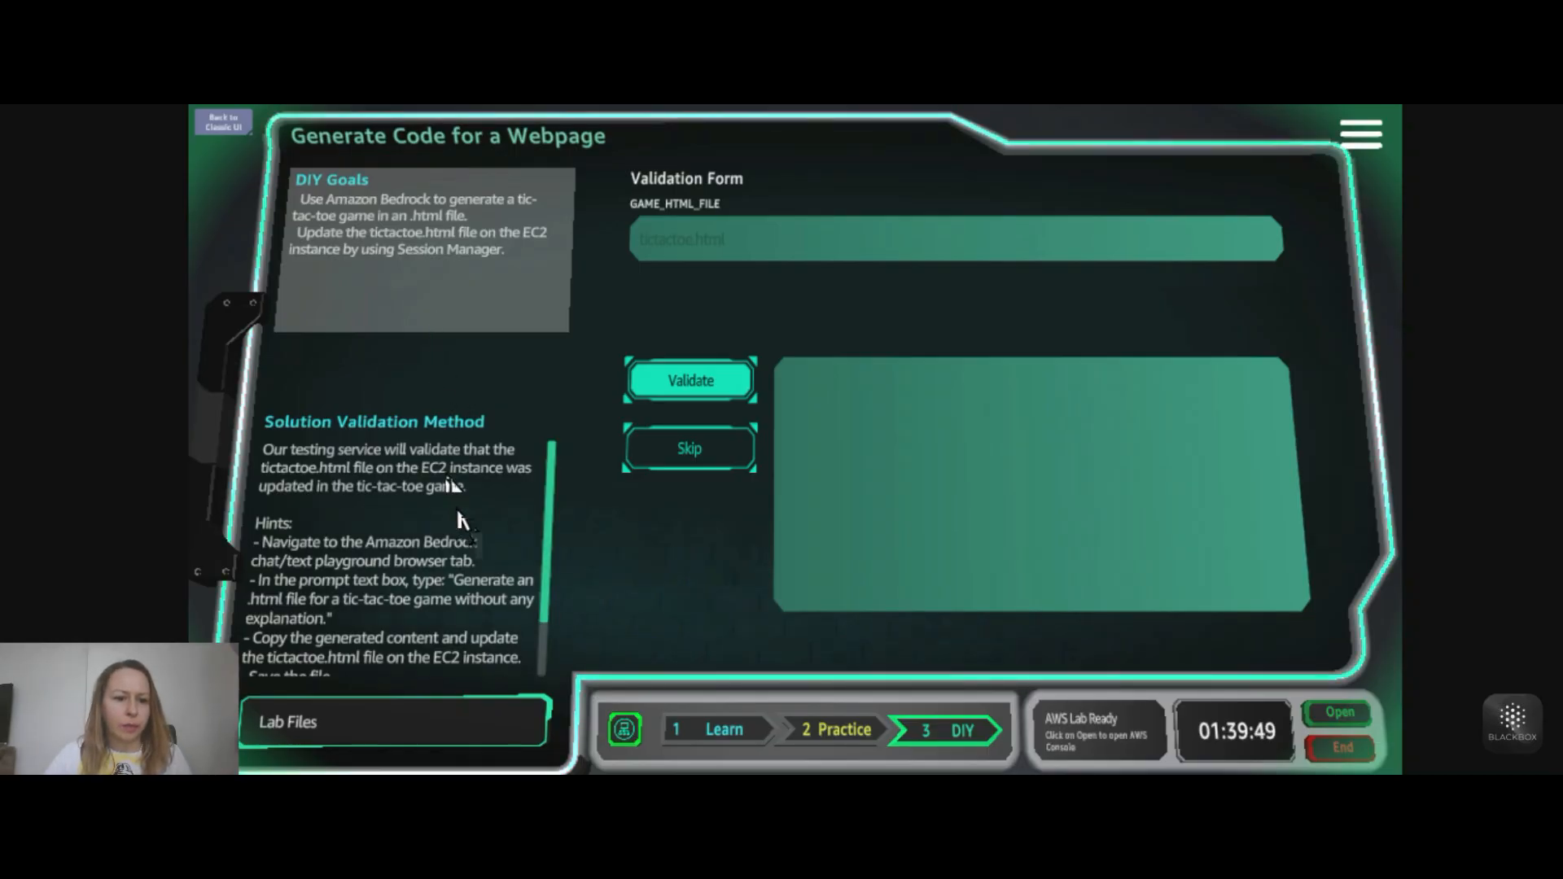
pyautogui.scroll(-2, 358, 587)
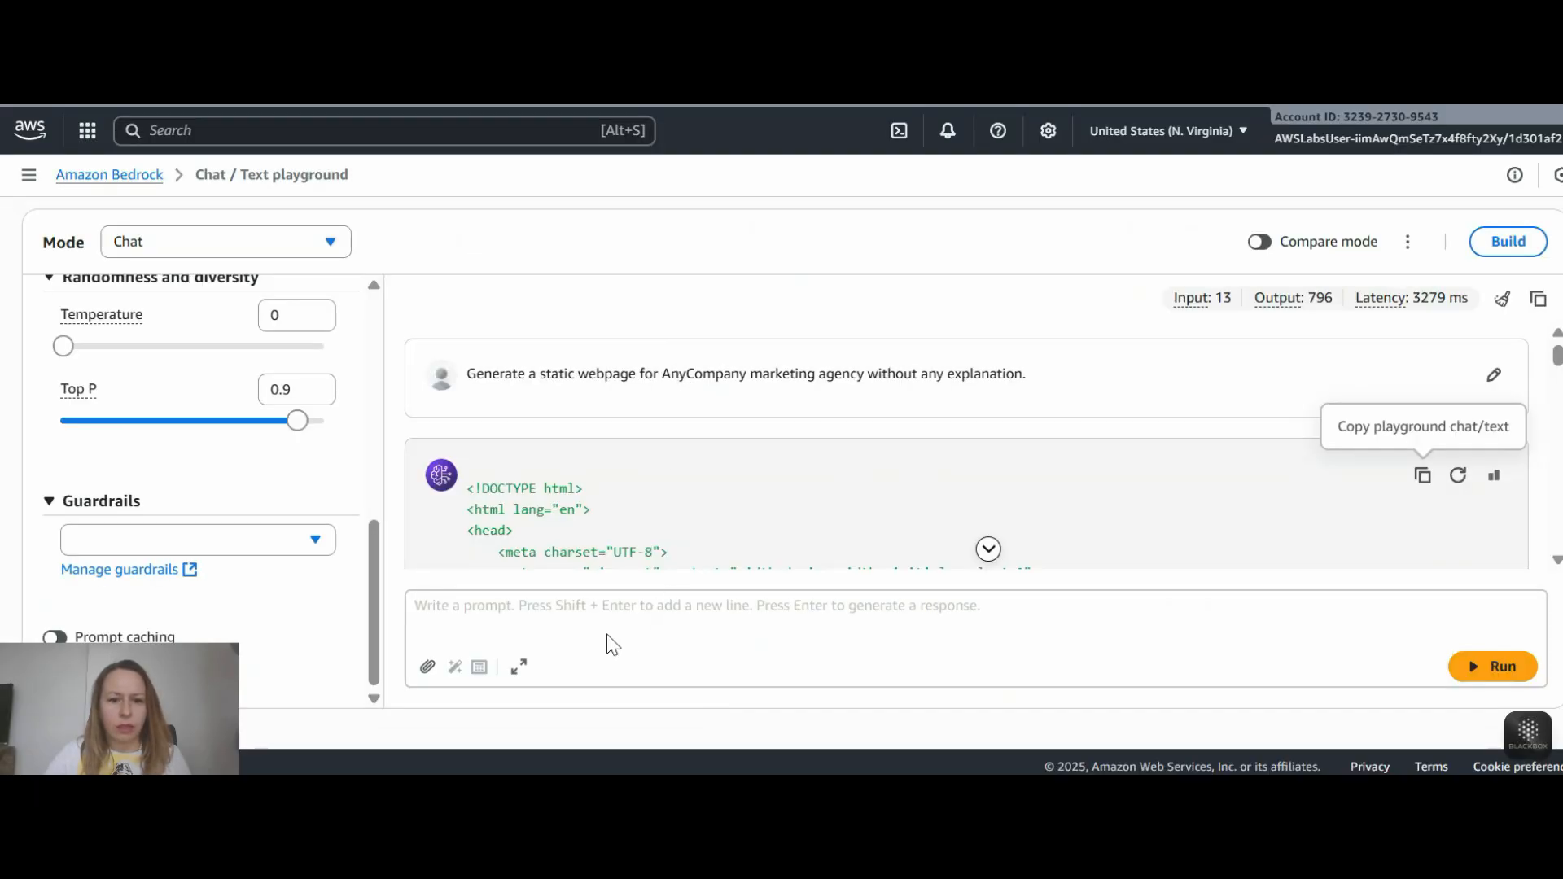
# - Run the prompt "generate a html code for tic tac toe game without any explanation." in the Amazon Bedrock playground
pyautogui.click(604, 619)
pyautogui.write('generate a html code for tic tac toe game without any explanation.')
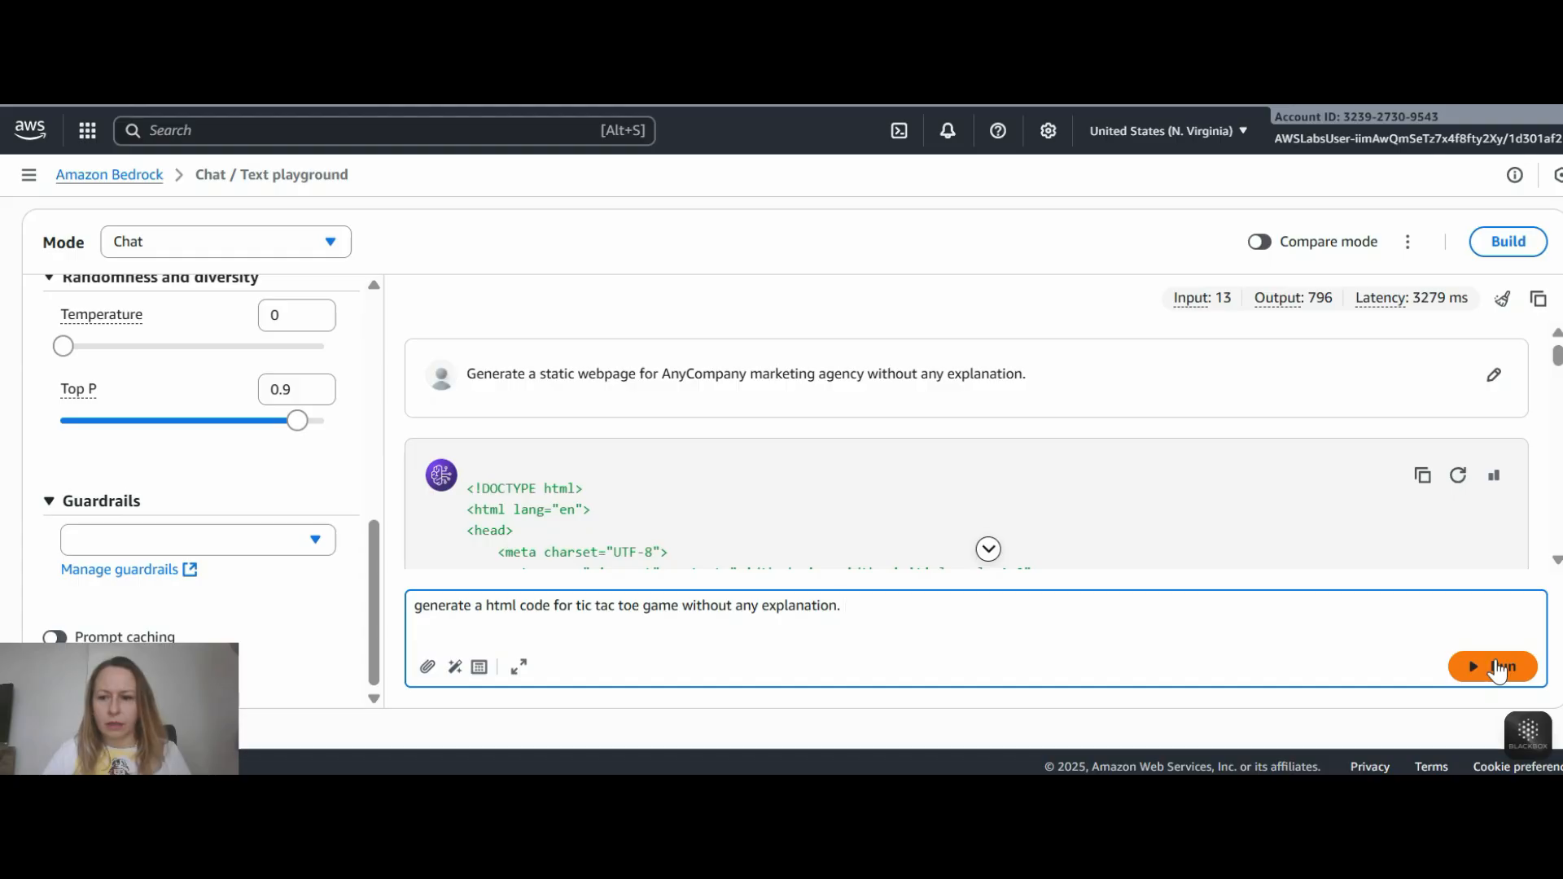
pyautogui.click(1498, 668)
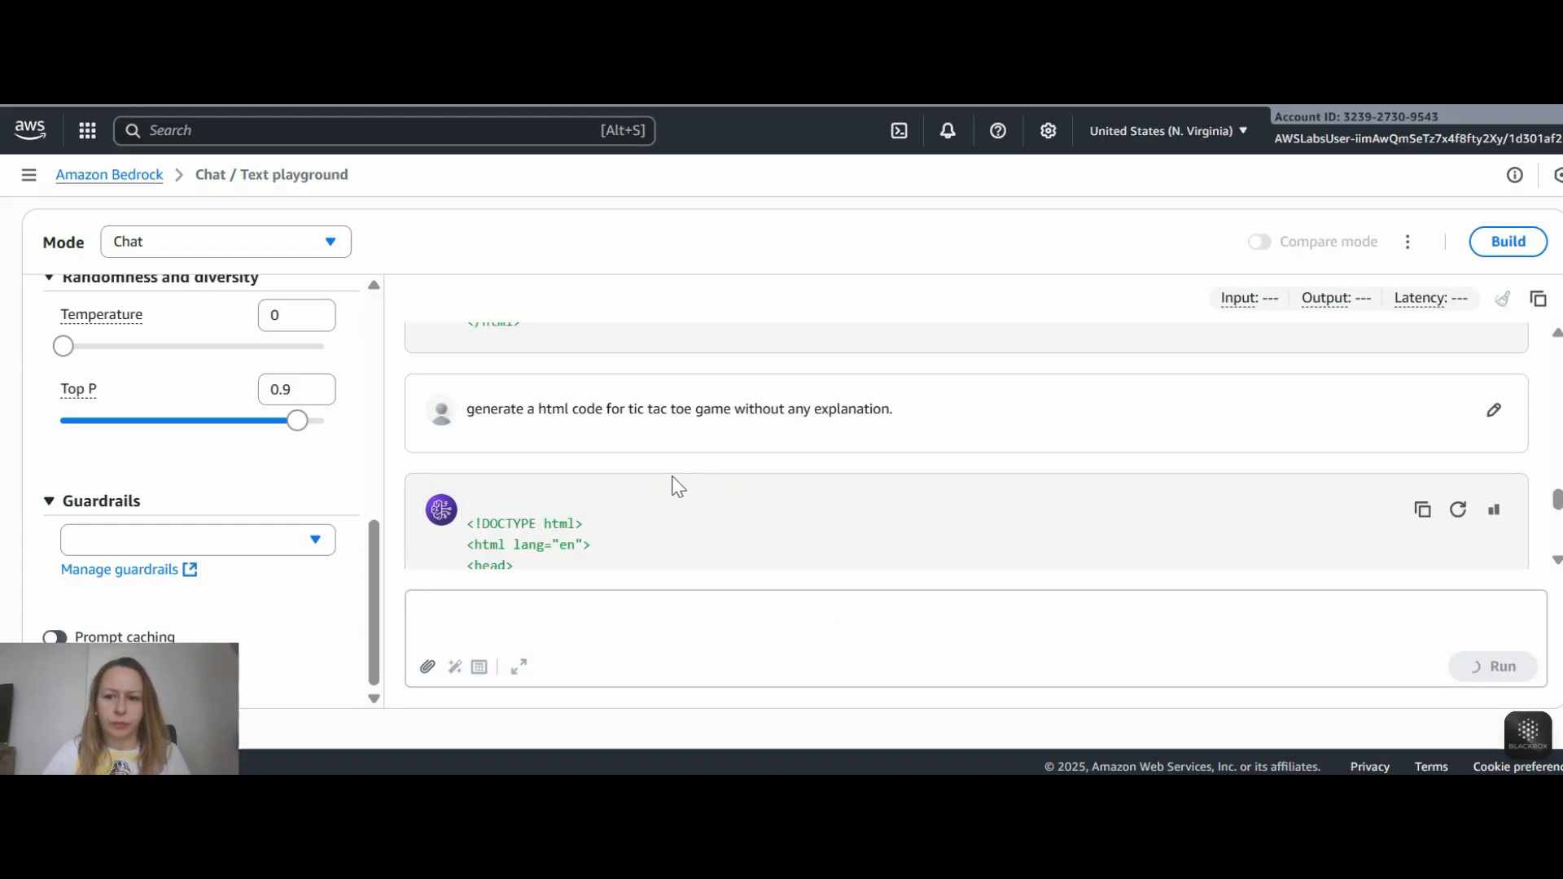
# - Copy the generated tic tac toe code and paste it into tictactoe.html in place of the "Tic Tac Toe game" text
pyautogui.scroll(15, 1360, 375)
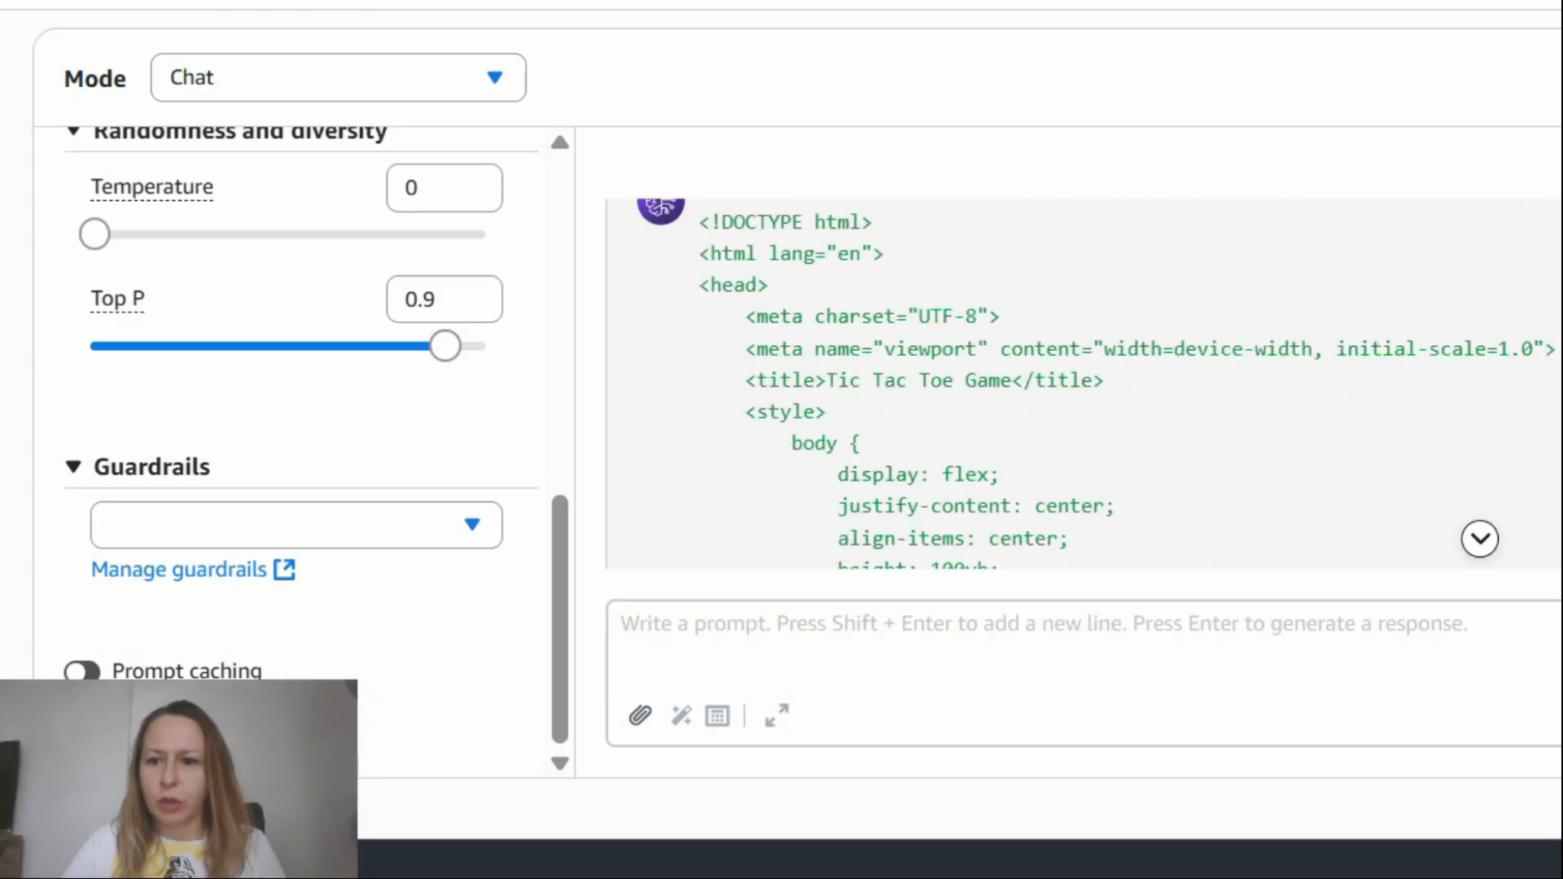
pyautogui.scroll(3, 1083, 384)
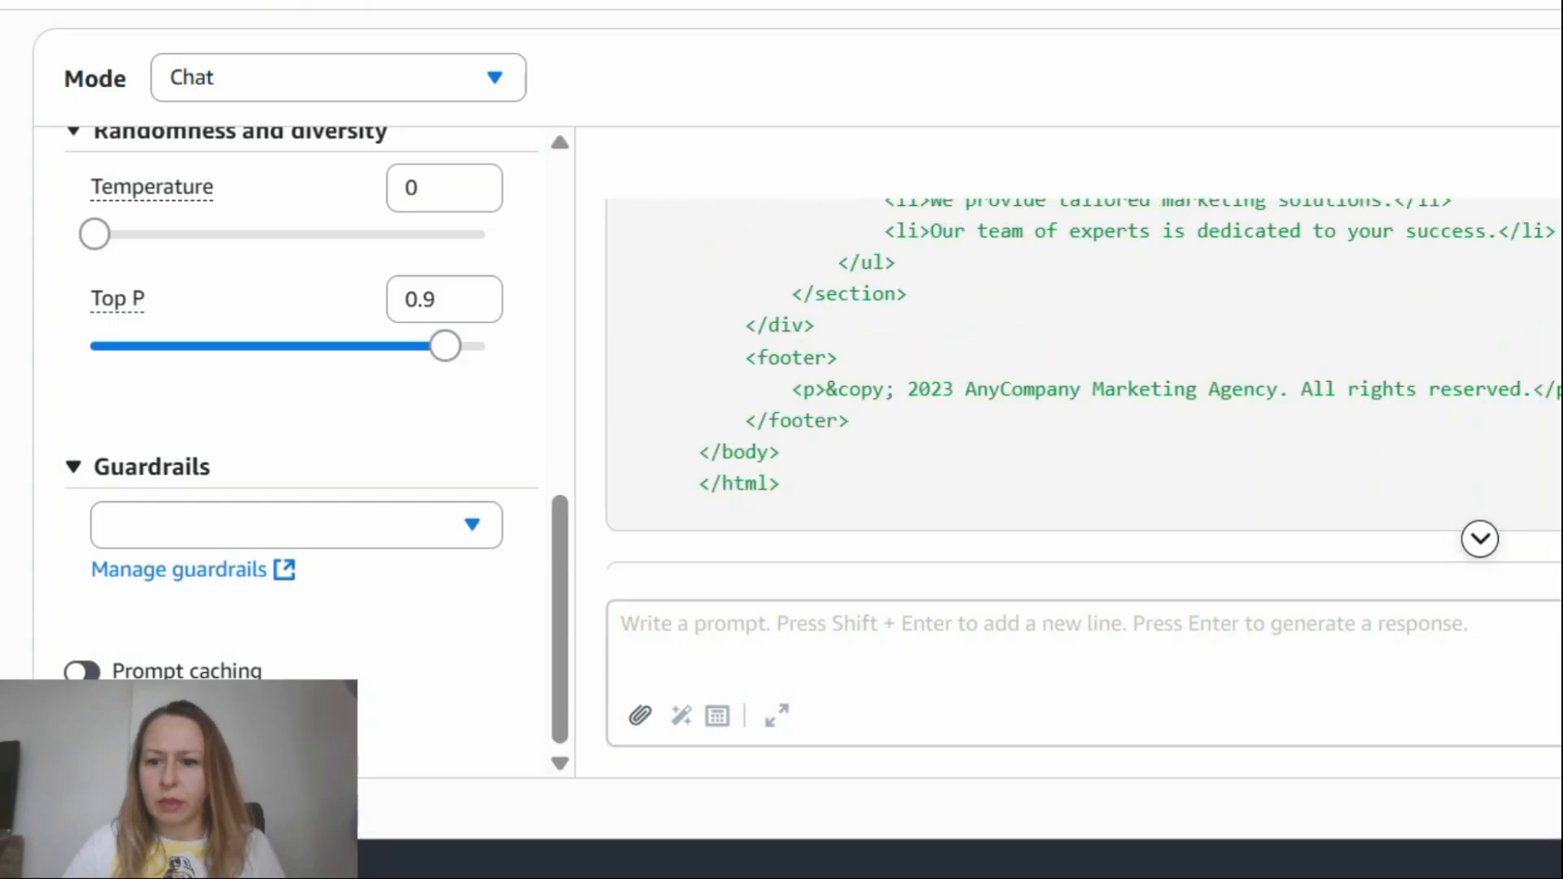
pyautogui.scroll(-2, 1084, 383)
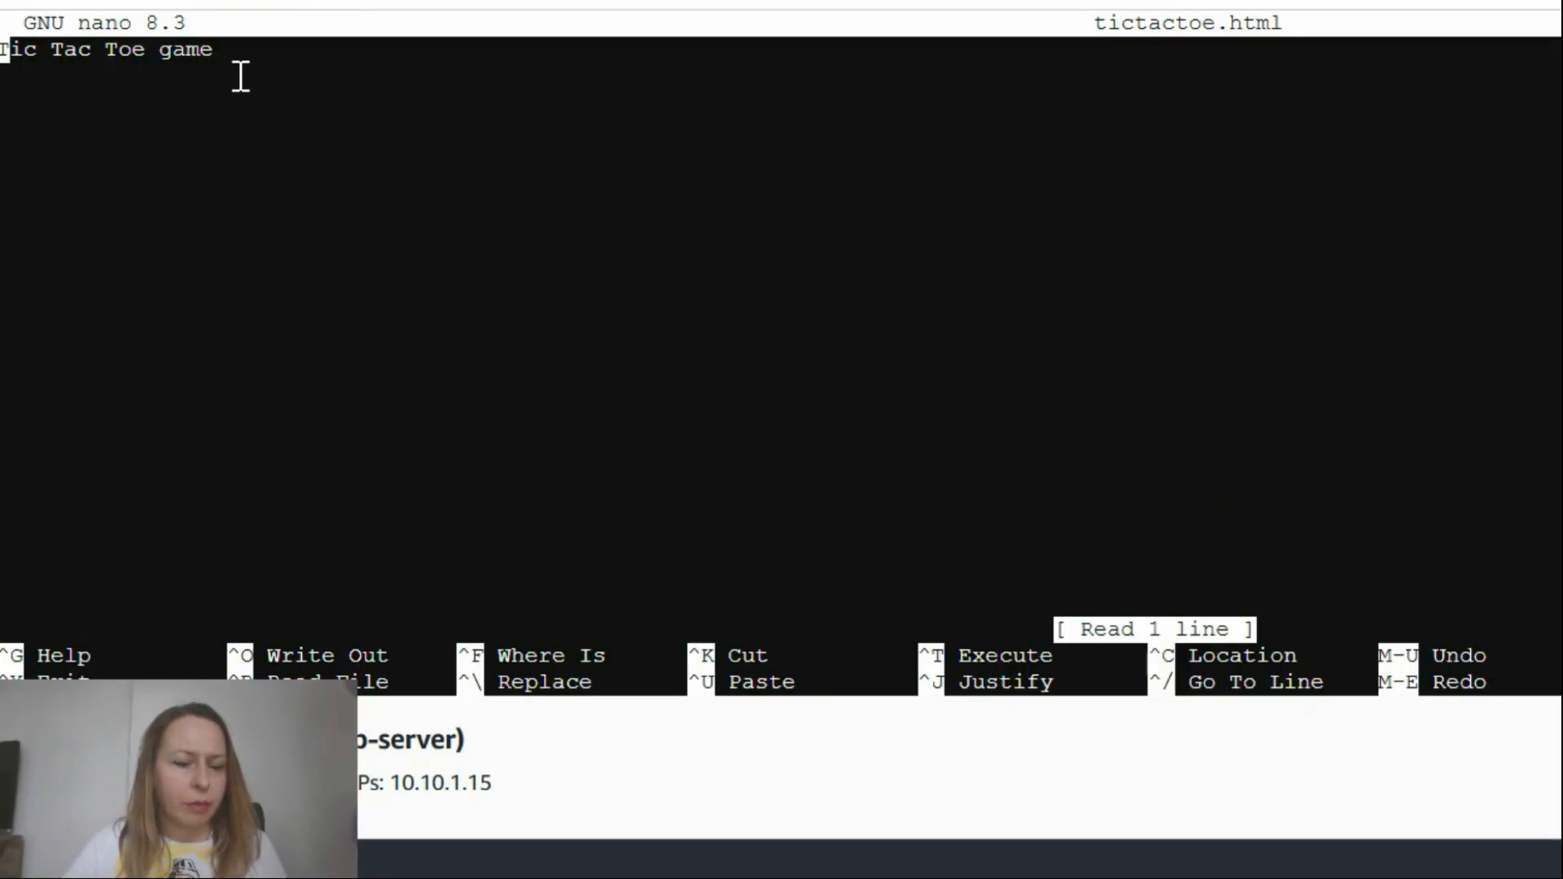
pyautogui.press('Delete')
pyautogui.press('Delete')
pyautogui.press('Delete')
pyautogui.press('Delete')
pyautogui.press('Delete')
pyautogui.press('Delete')
pyautogui.press('Delete')
pyautogui.press('Delete')
pyautogui.press('Delete')
pyautogui.press('Delete')
pyautogui.press('Delete')
pyautogui.press('Delete')
pyautogui.press('Delete')
pyautogui.press('Delete')
pyautogui.press('Delete')
pyautogui.press('Delete')
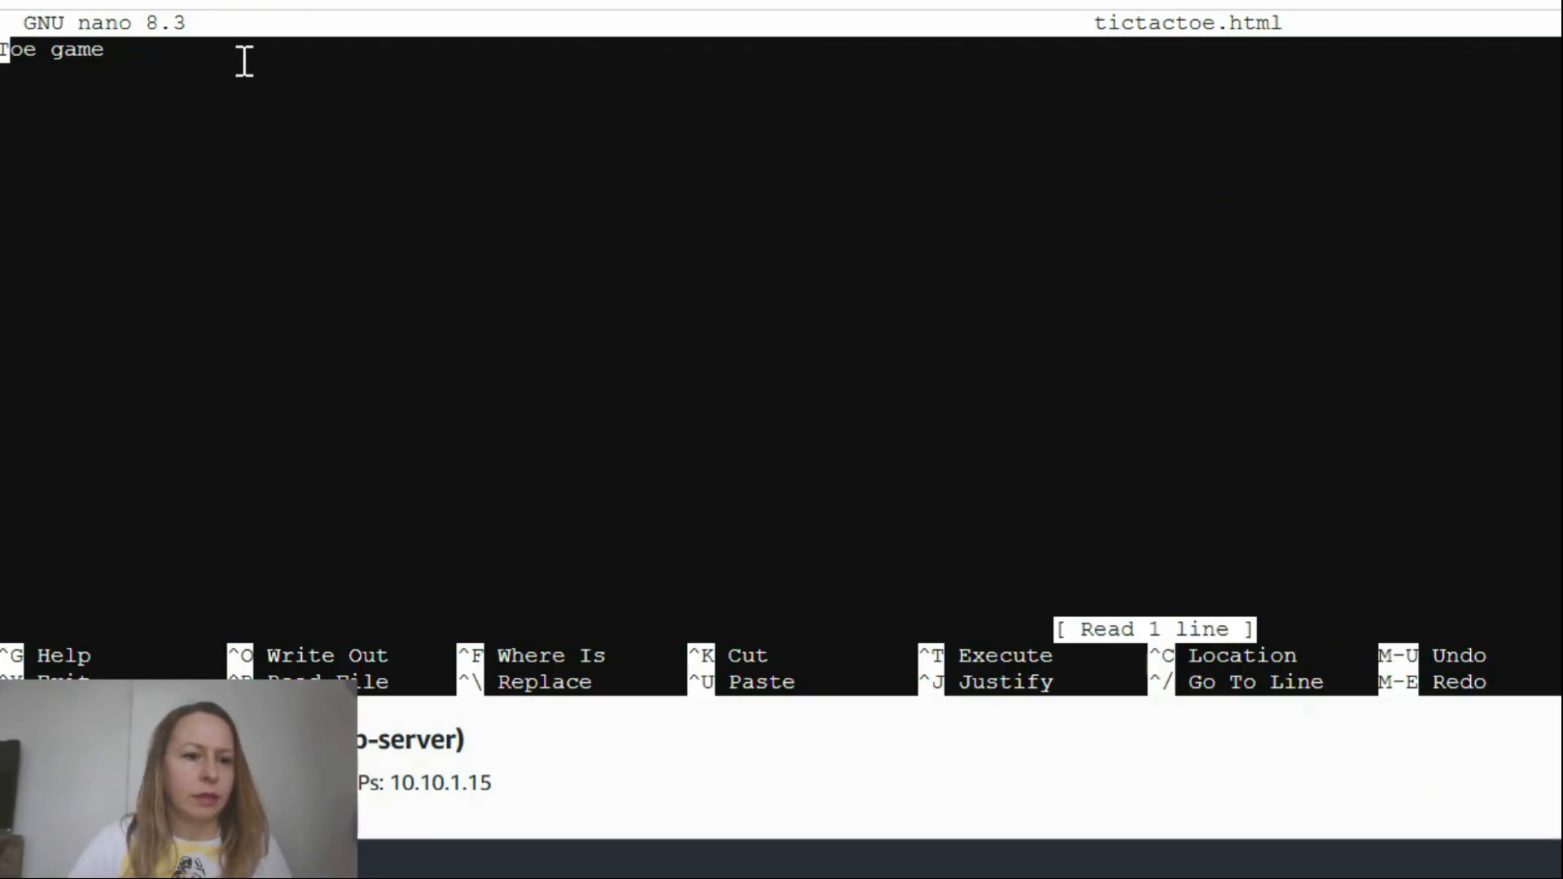
pyautogui.rightClick(110, 66)
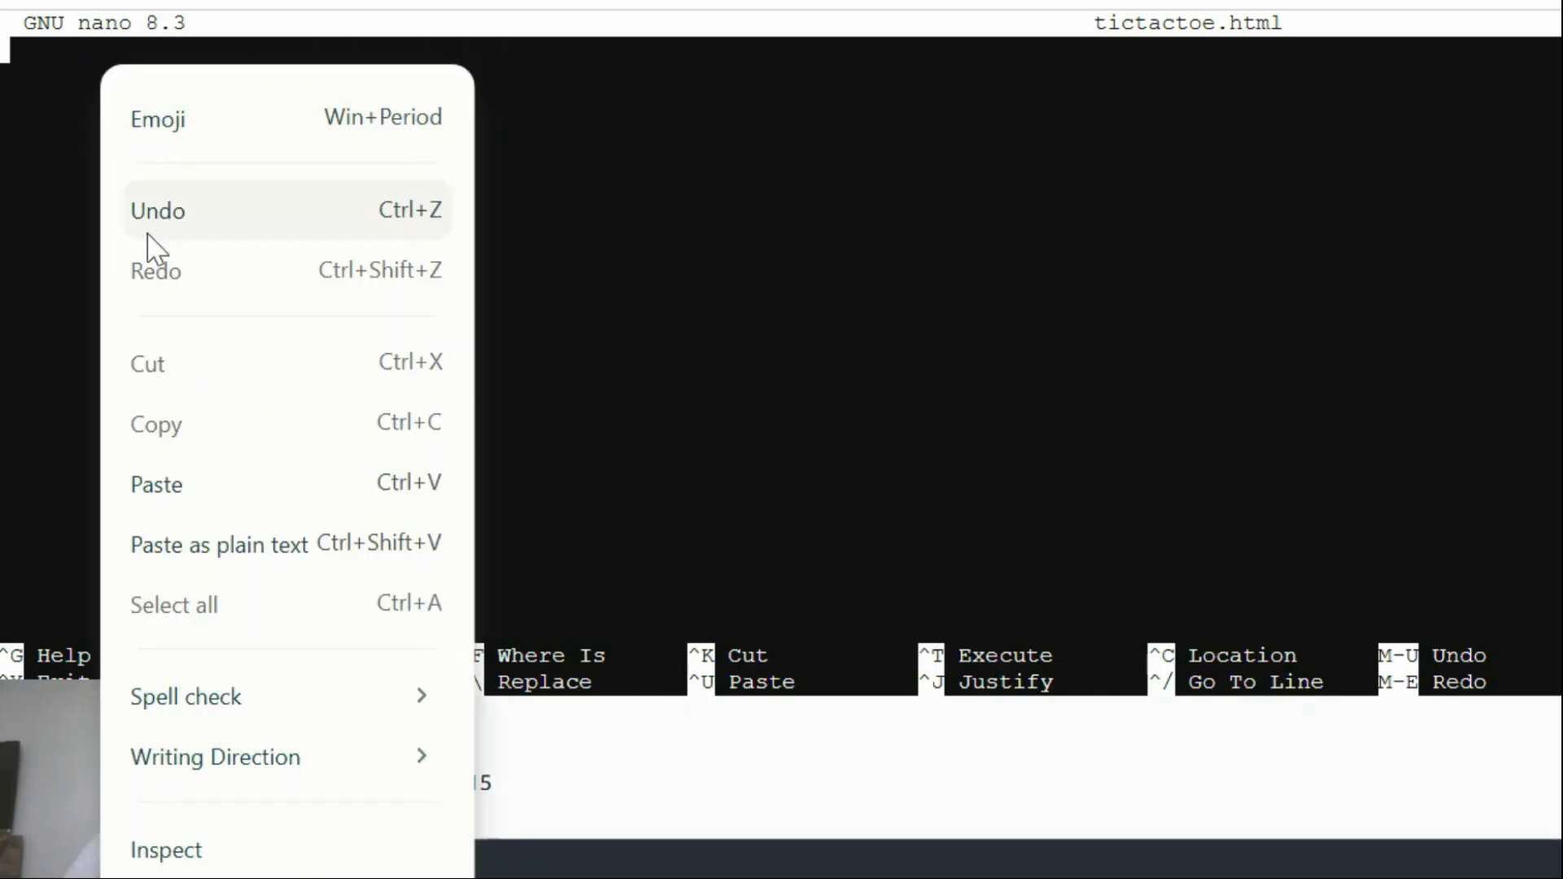
pyautogui.click(181, 486)
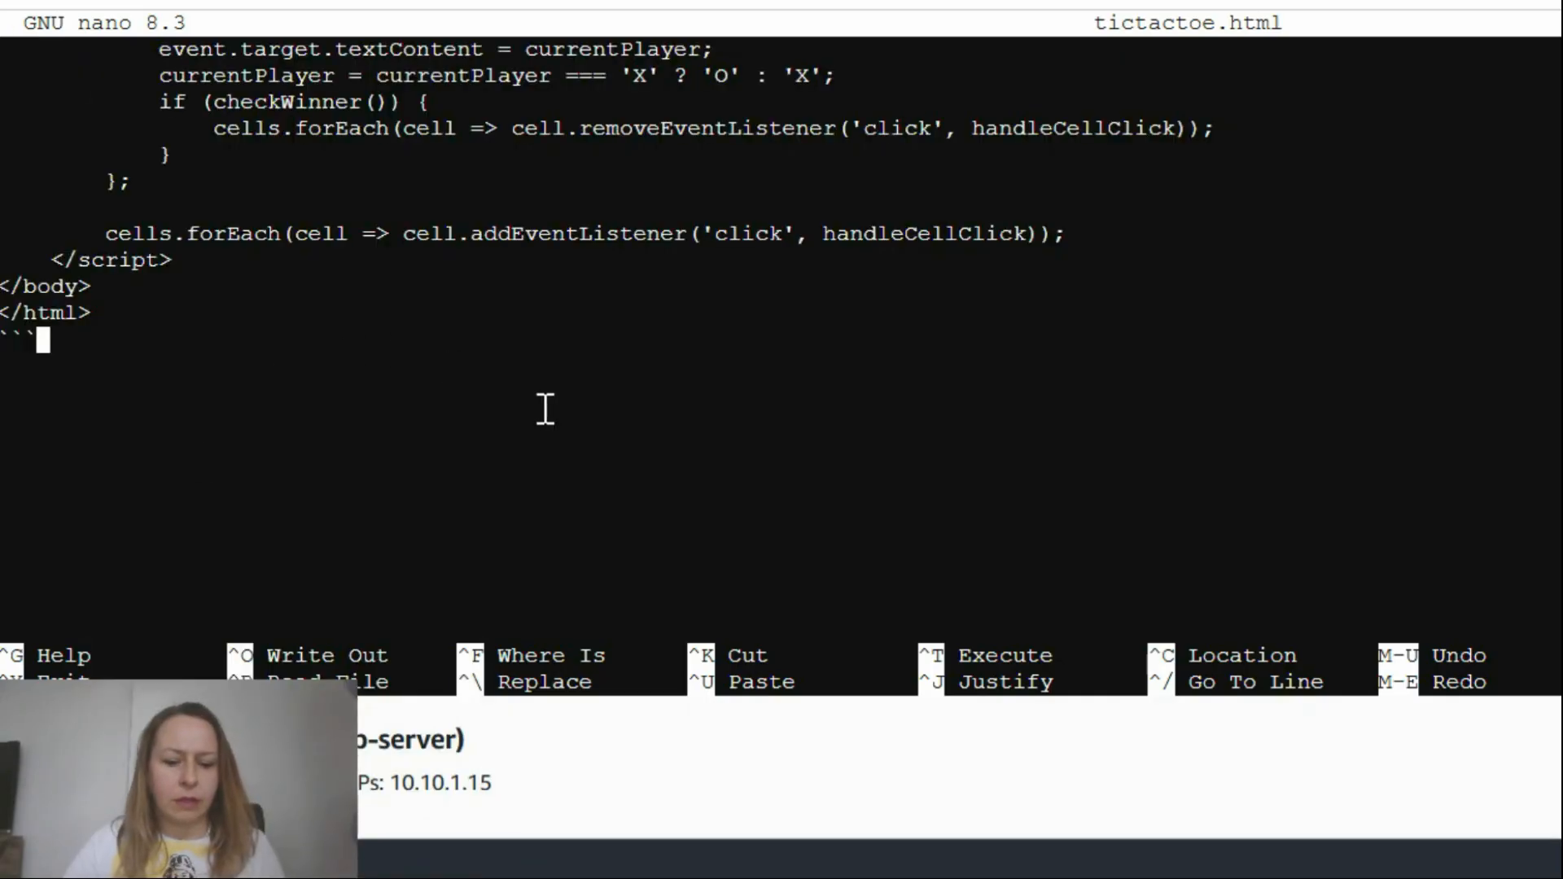
# - Save the pasted code to tictactoe.html and exit nano
pyautogui.hotkey('ctrl', 'x')
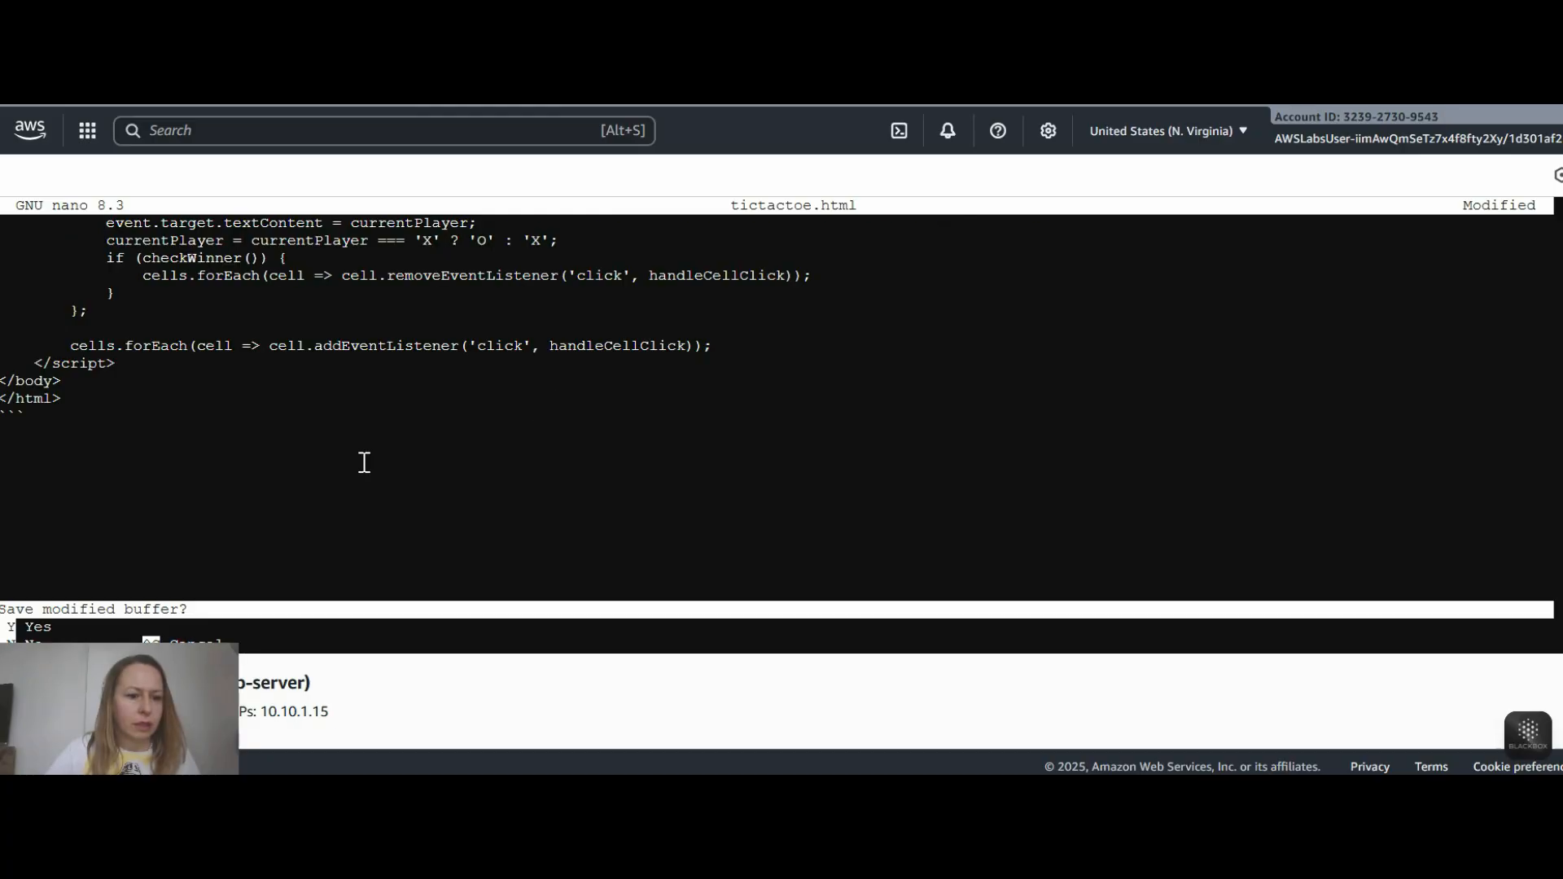
pyautogui.press('y')
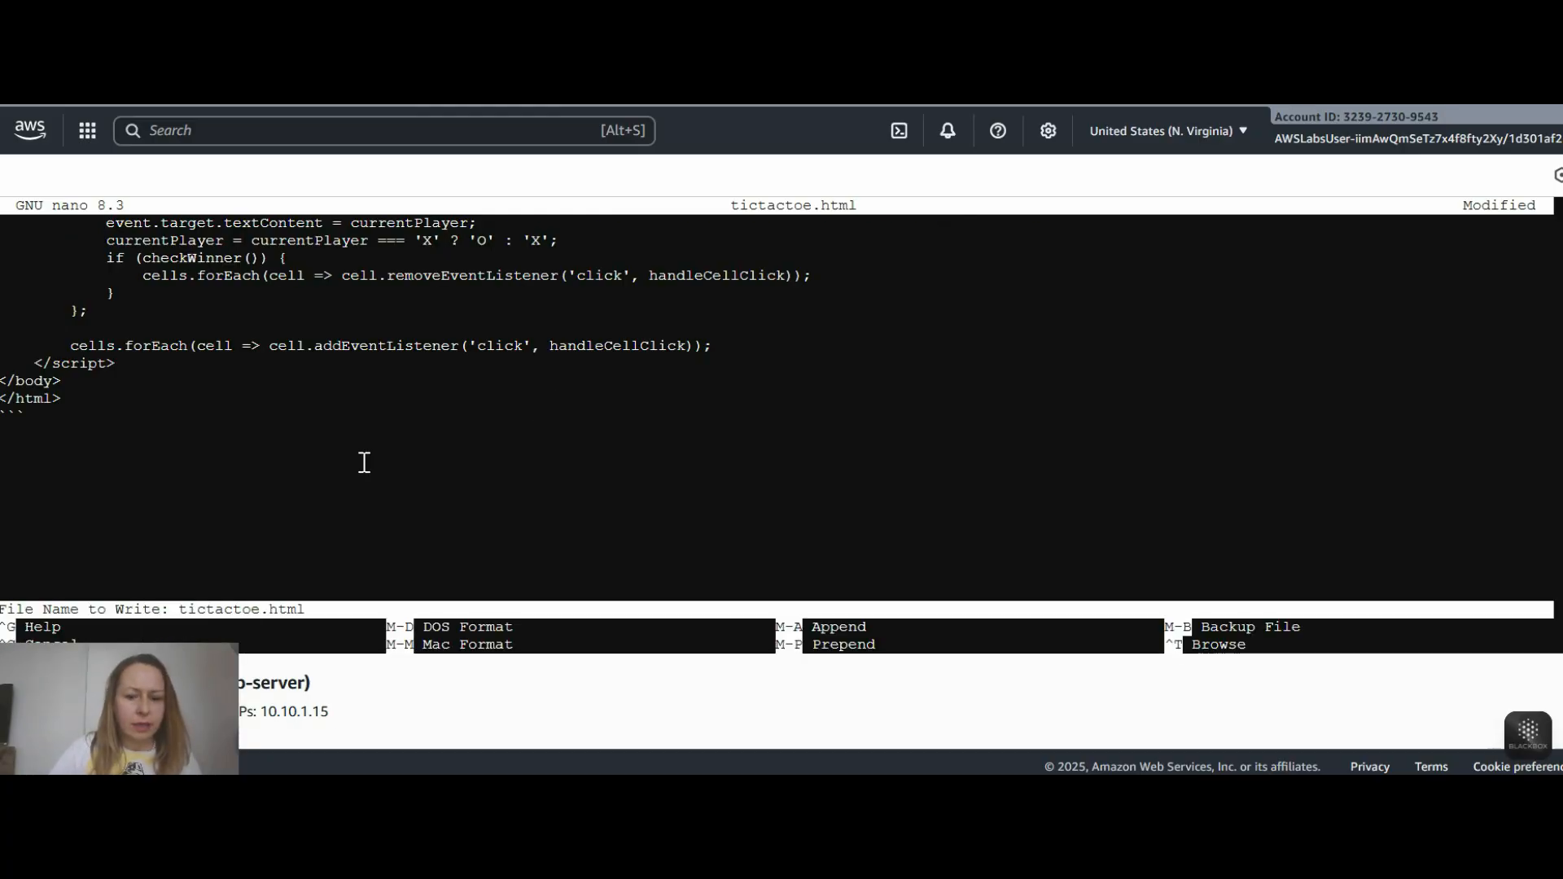
pyautogui.press('Return')
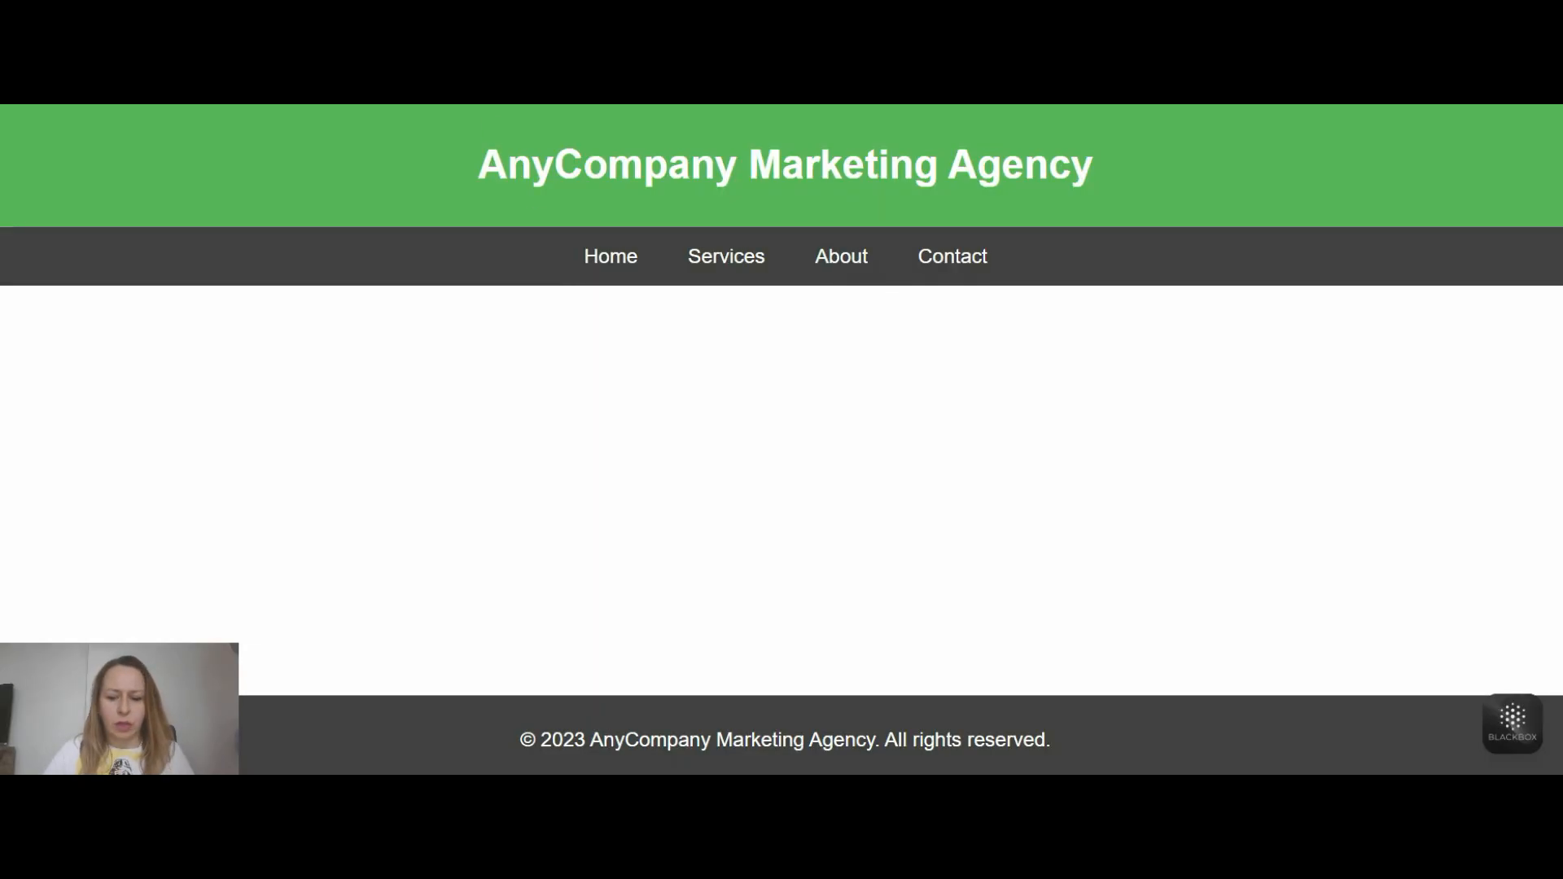
# - Open the published game page at 44.199.192.53/tictactoe.html in the browser
pyautogui.hotkey('ctrl', 'l')
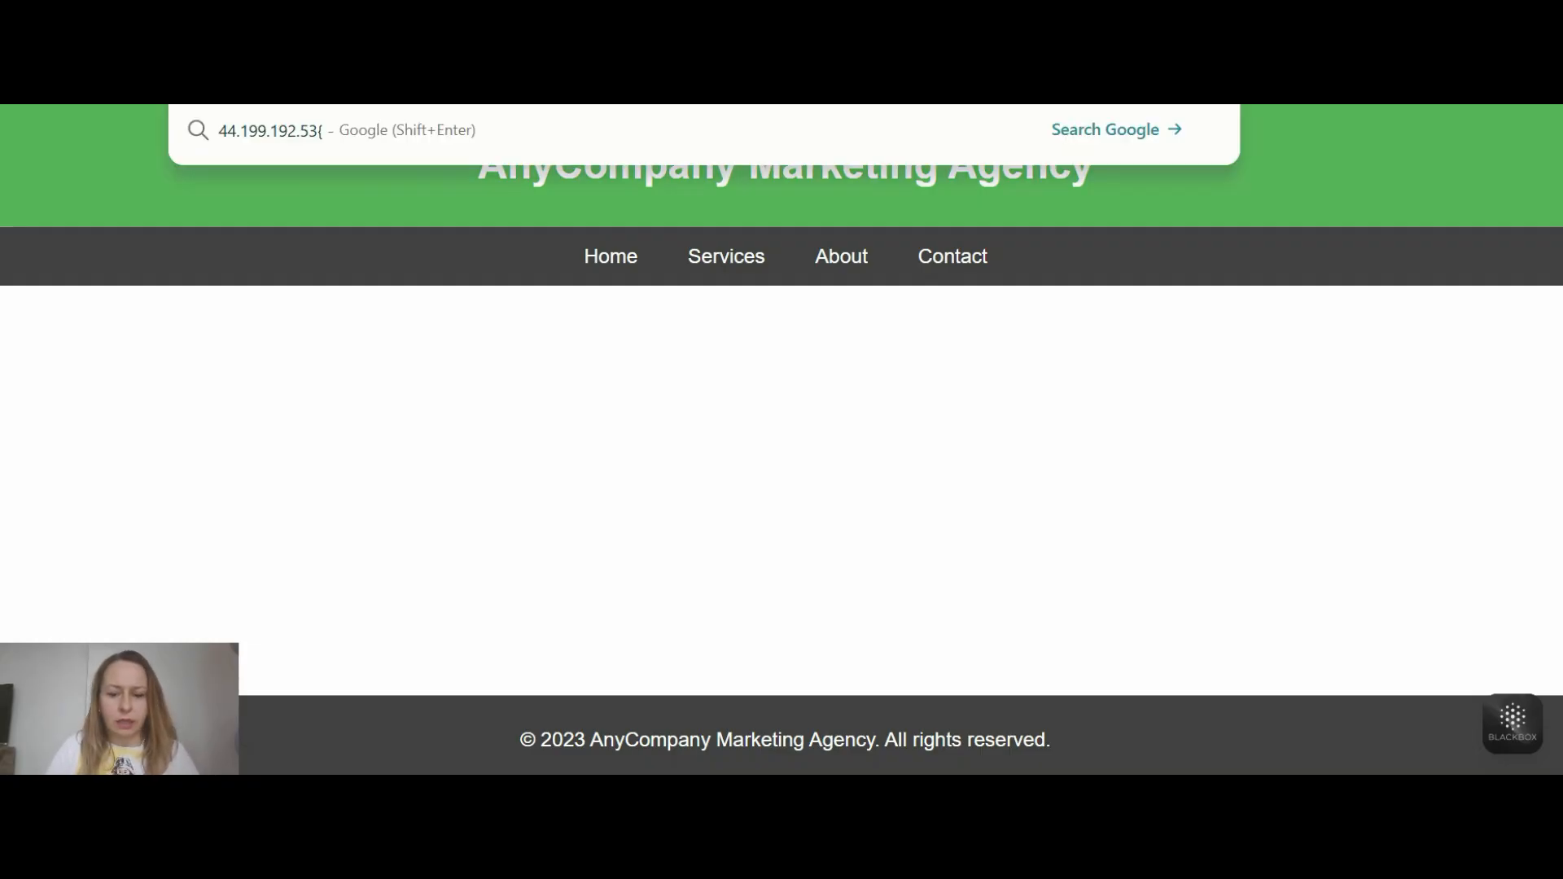
pyautogui.press('BackSpace')
pyautogui.write('/')
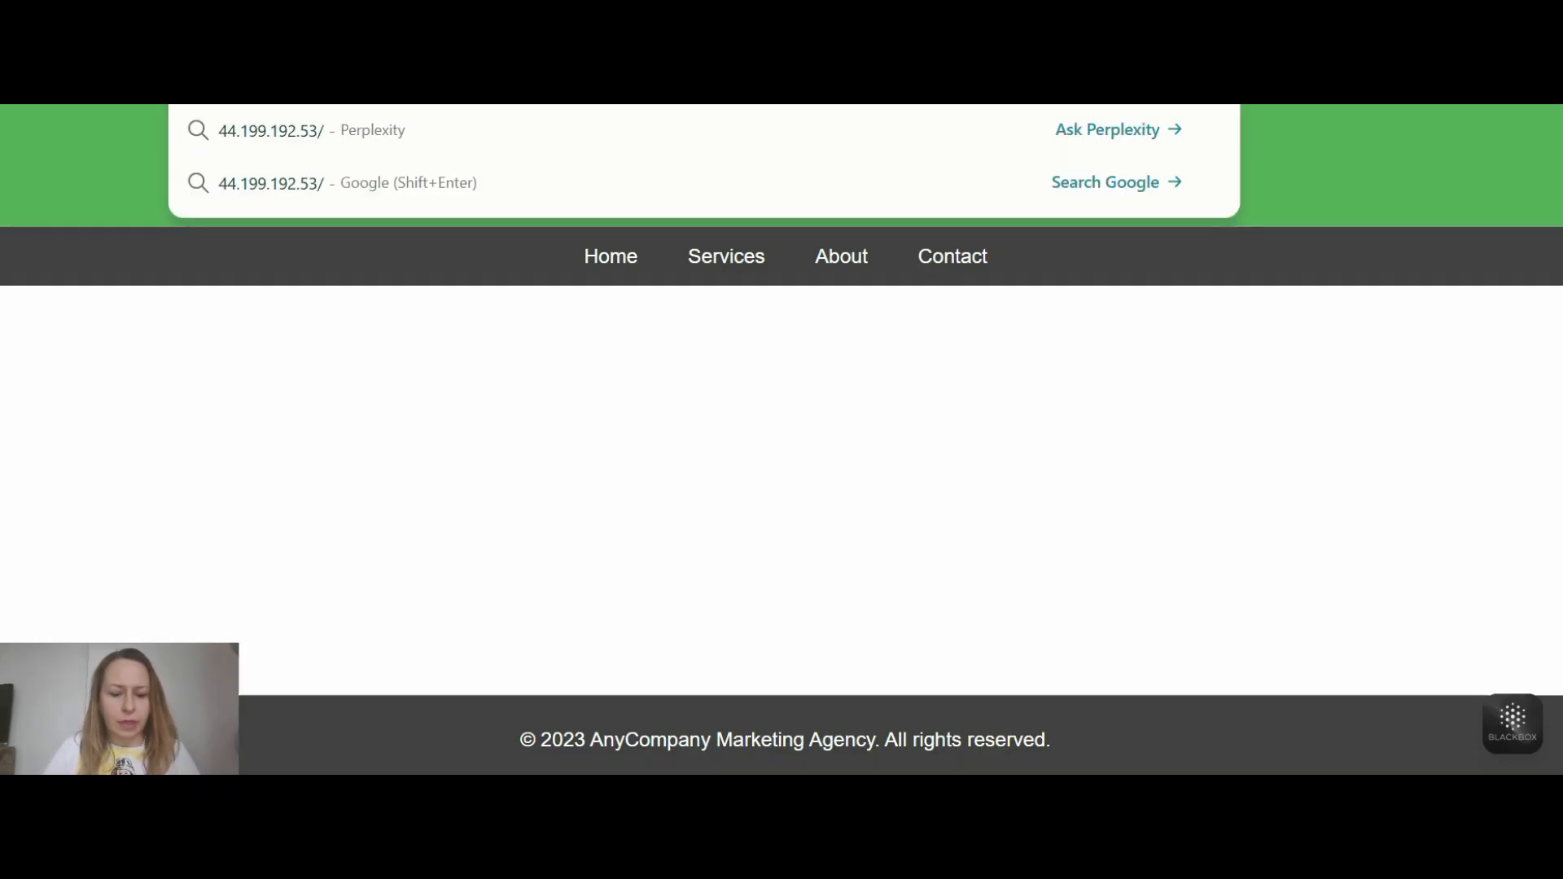
pyautogui.write('tict')
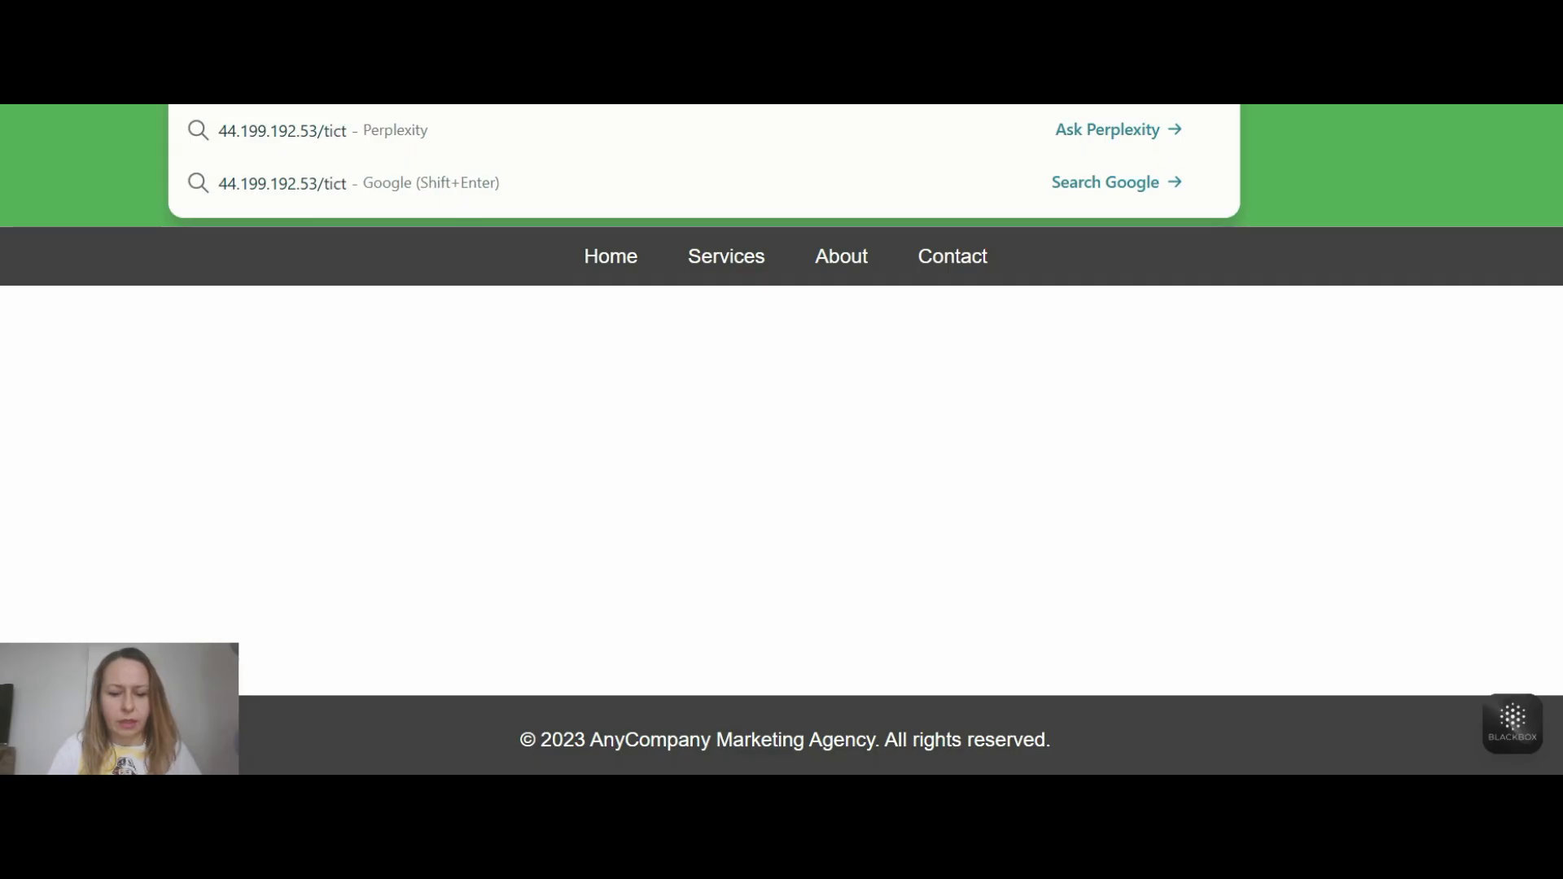
pyautogui.write('actoe.html')
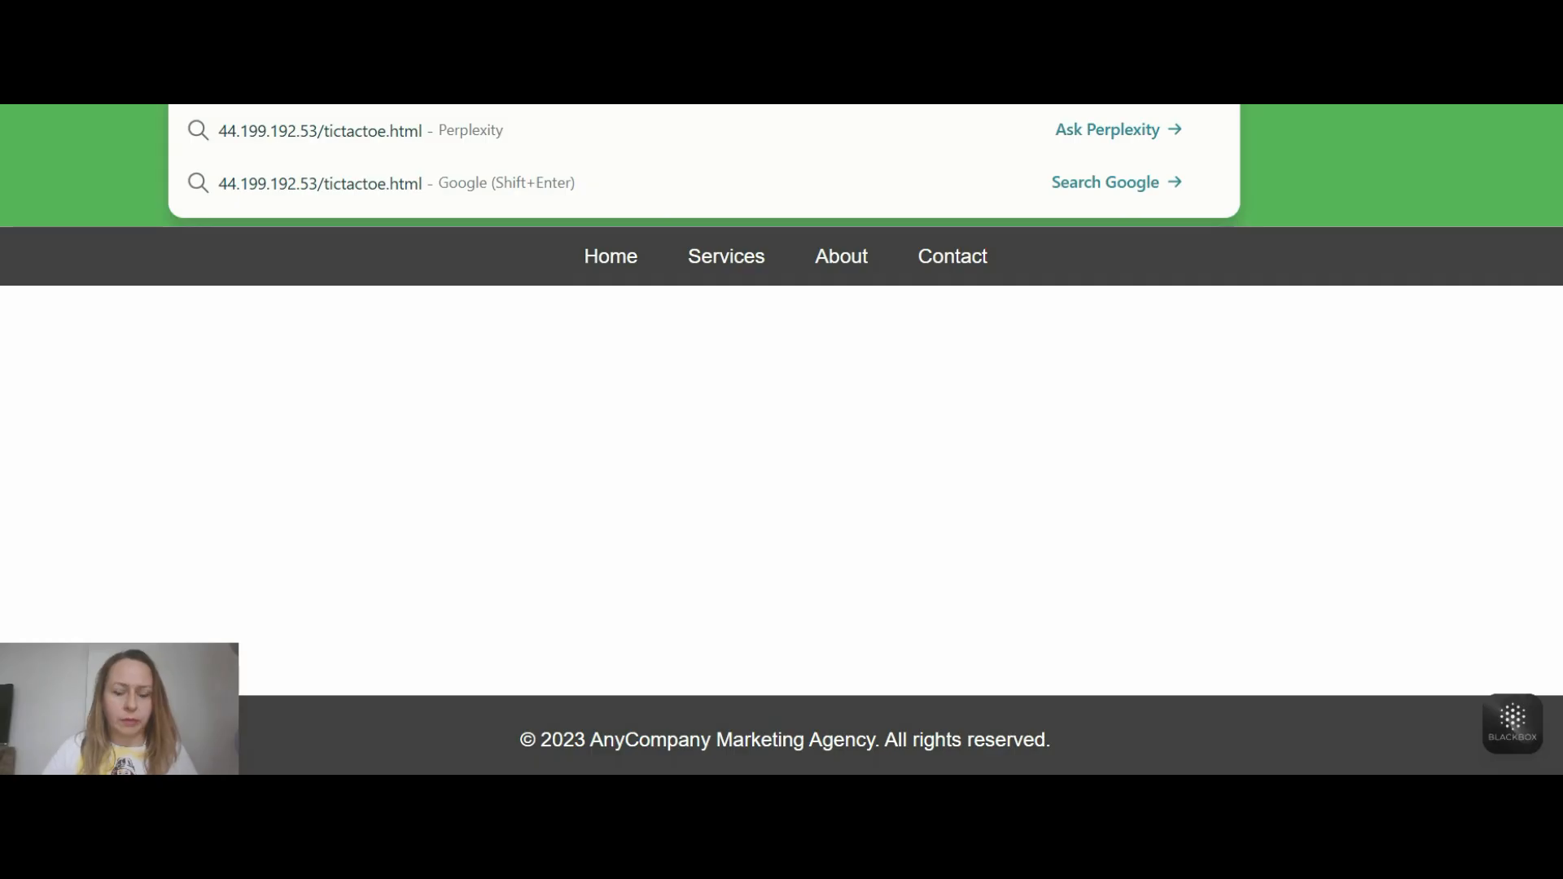
pyautogui.press('Return')
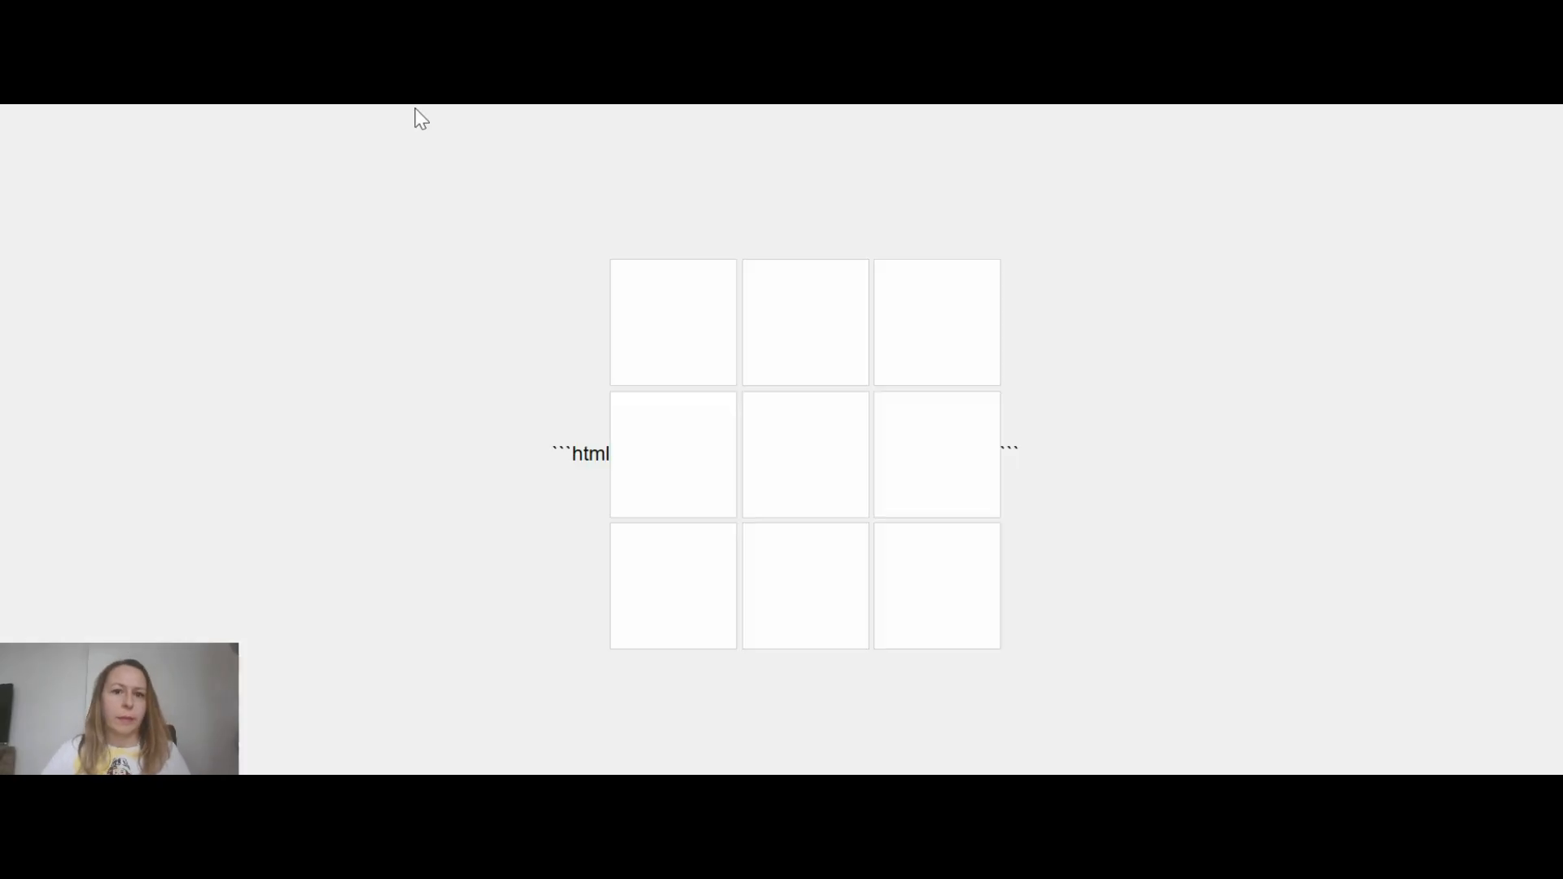
# - Test the tic-tac-toe game by playing X across the middle row against O in the upper corners, and inspect the stray text around the board
pyautogui.doubleClick(601, 448)
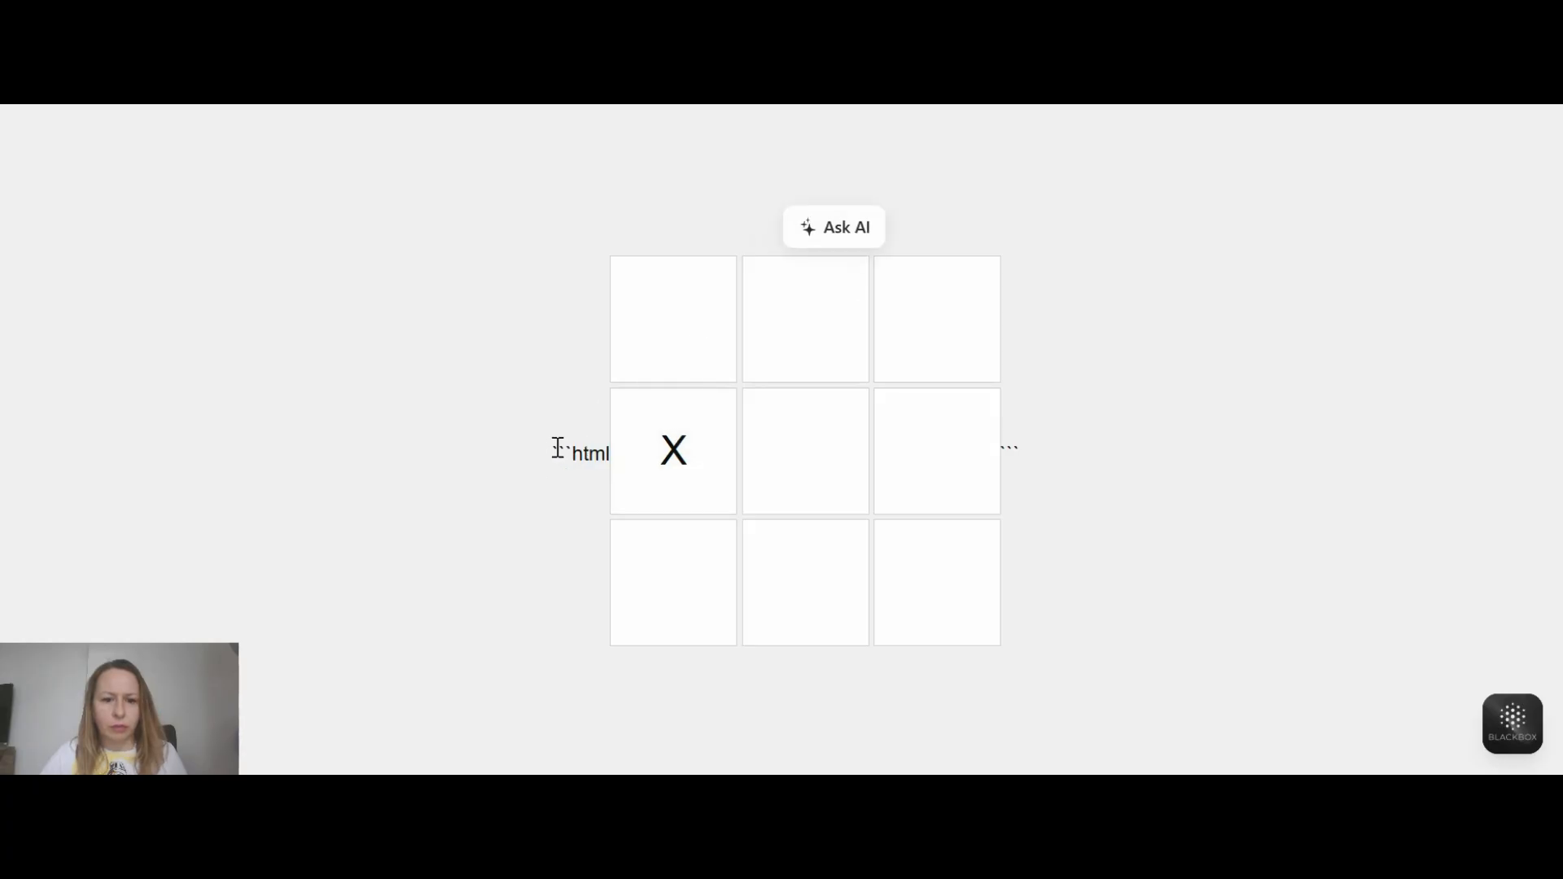
pyautogui.moveTo(557, 447); pyautogui.dragTo(610, 449)
pyautogui.doubleClick(1014, 447)
pyautogui.click(949, 360)
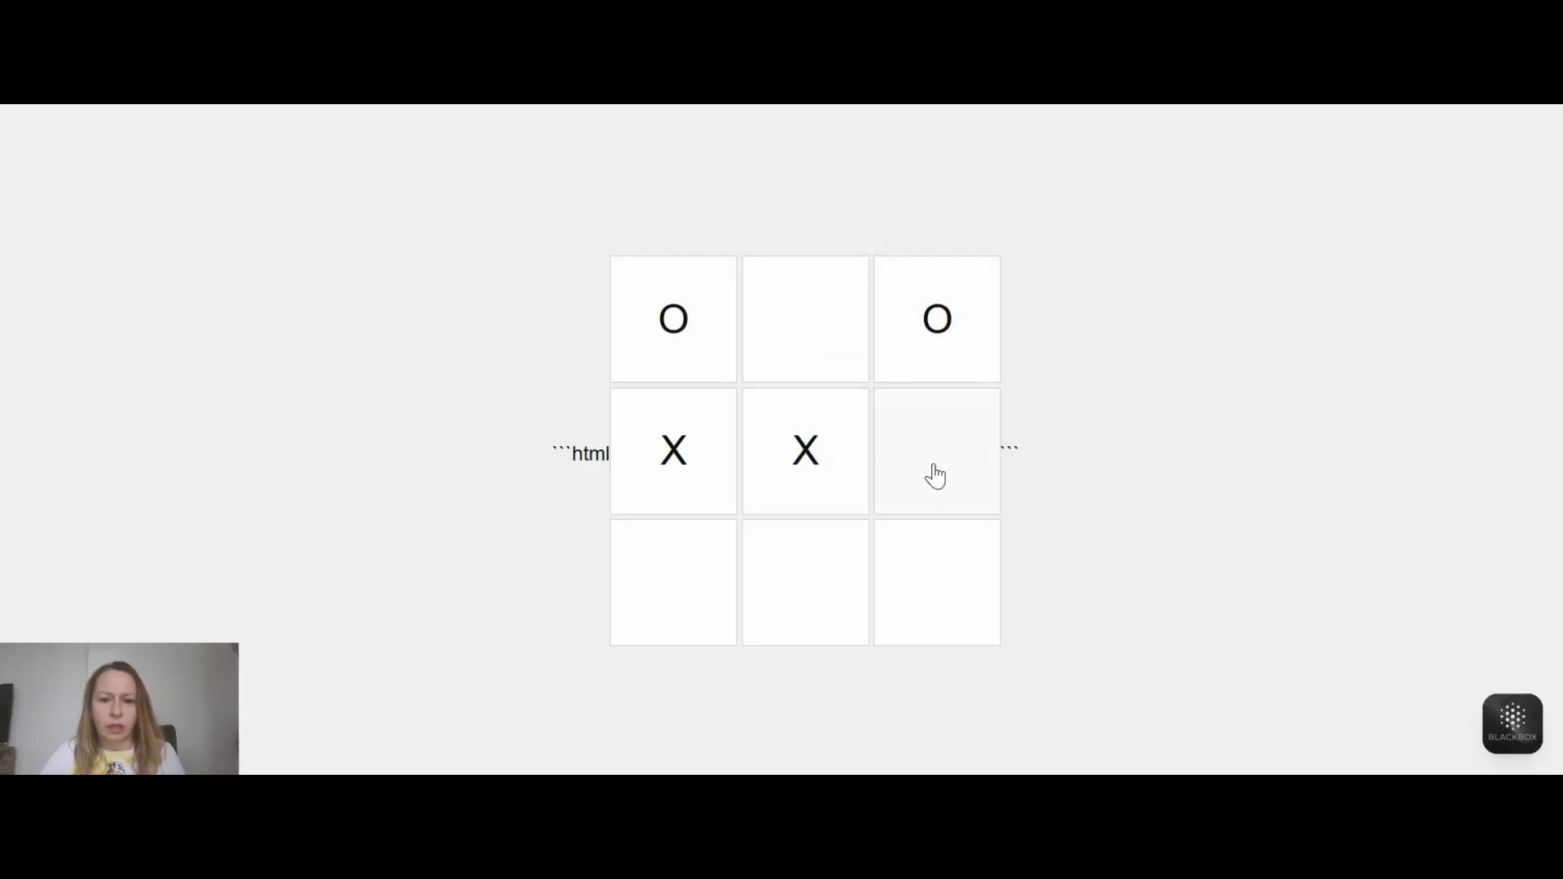
pyautogui.click(947, 430)
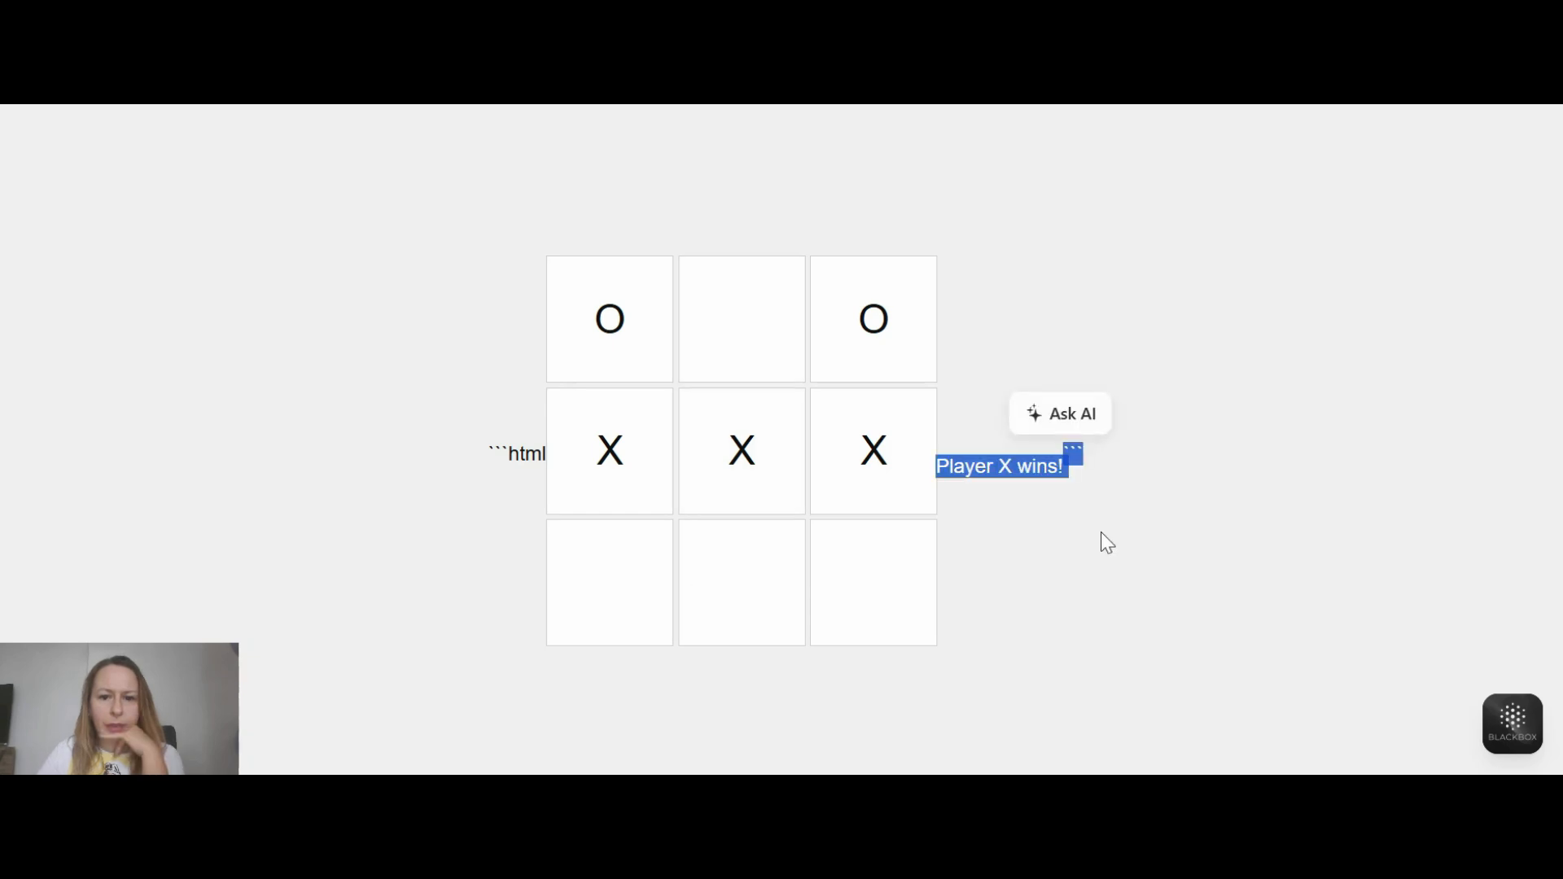
pyautogui.click(1011, 486)
pyautogui.scroll(-1, 1010, 480)
pyautogui.scroll(1, 923, 426)
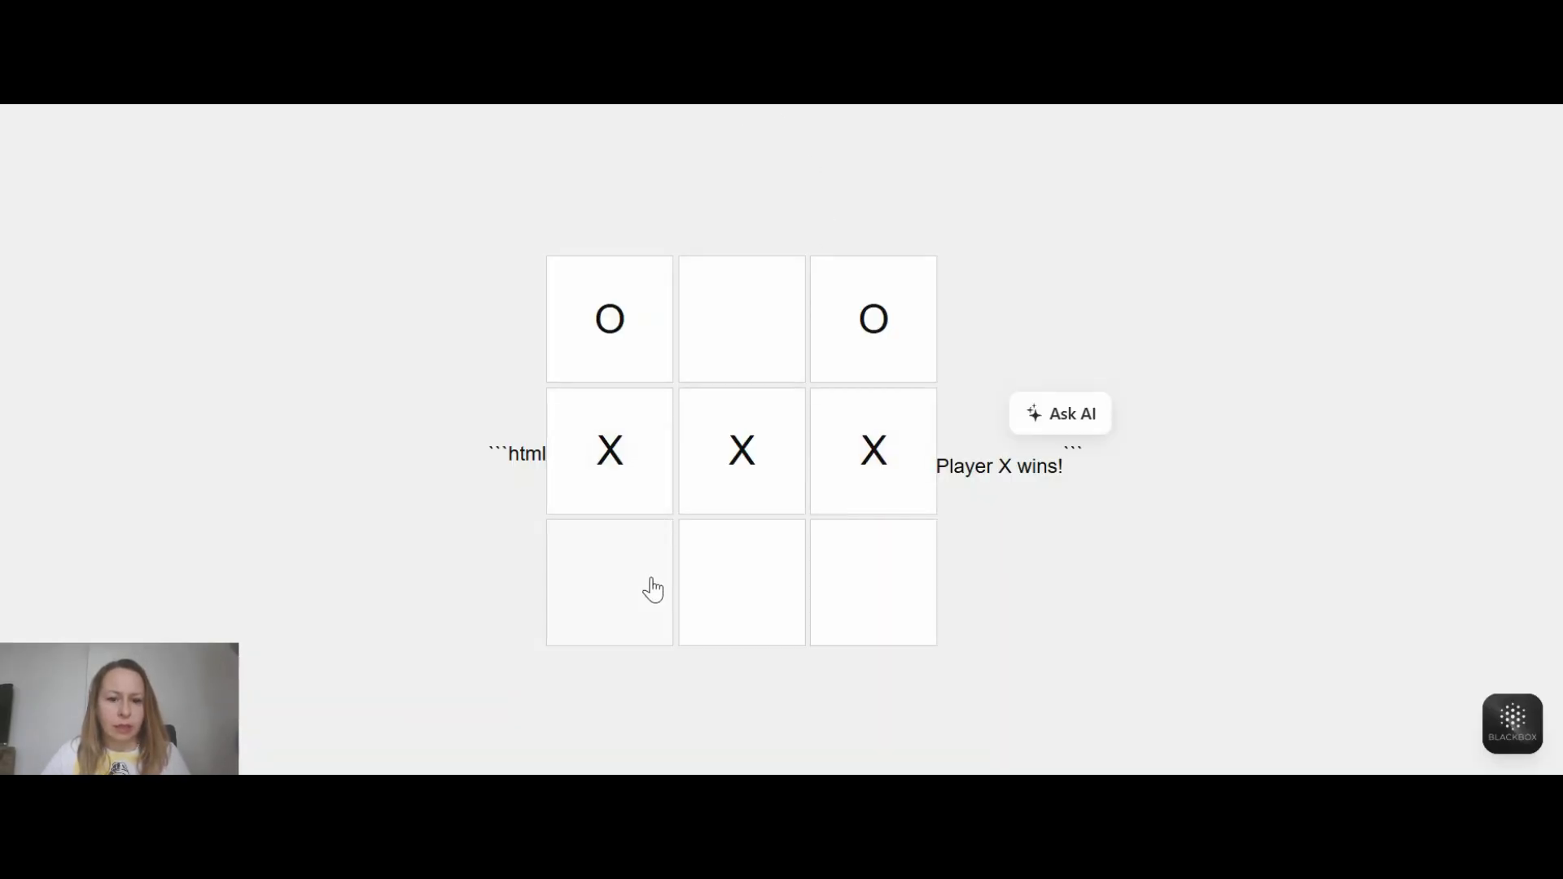
# - Switch to the lab guide, enter tictactoe.html as the GAME_HTML_FILE value, and submit the DIY solution for validation
pyautogui.hotkey('alt', 'Tab')
pyautogui.click(755, 242)
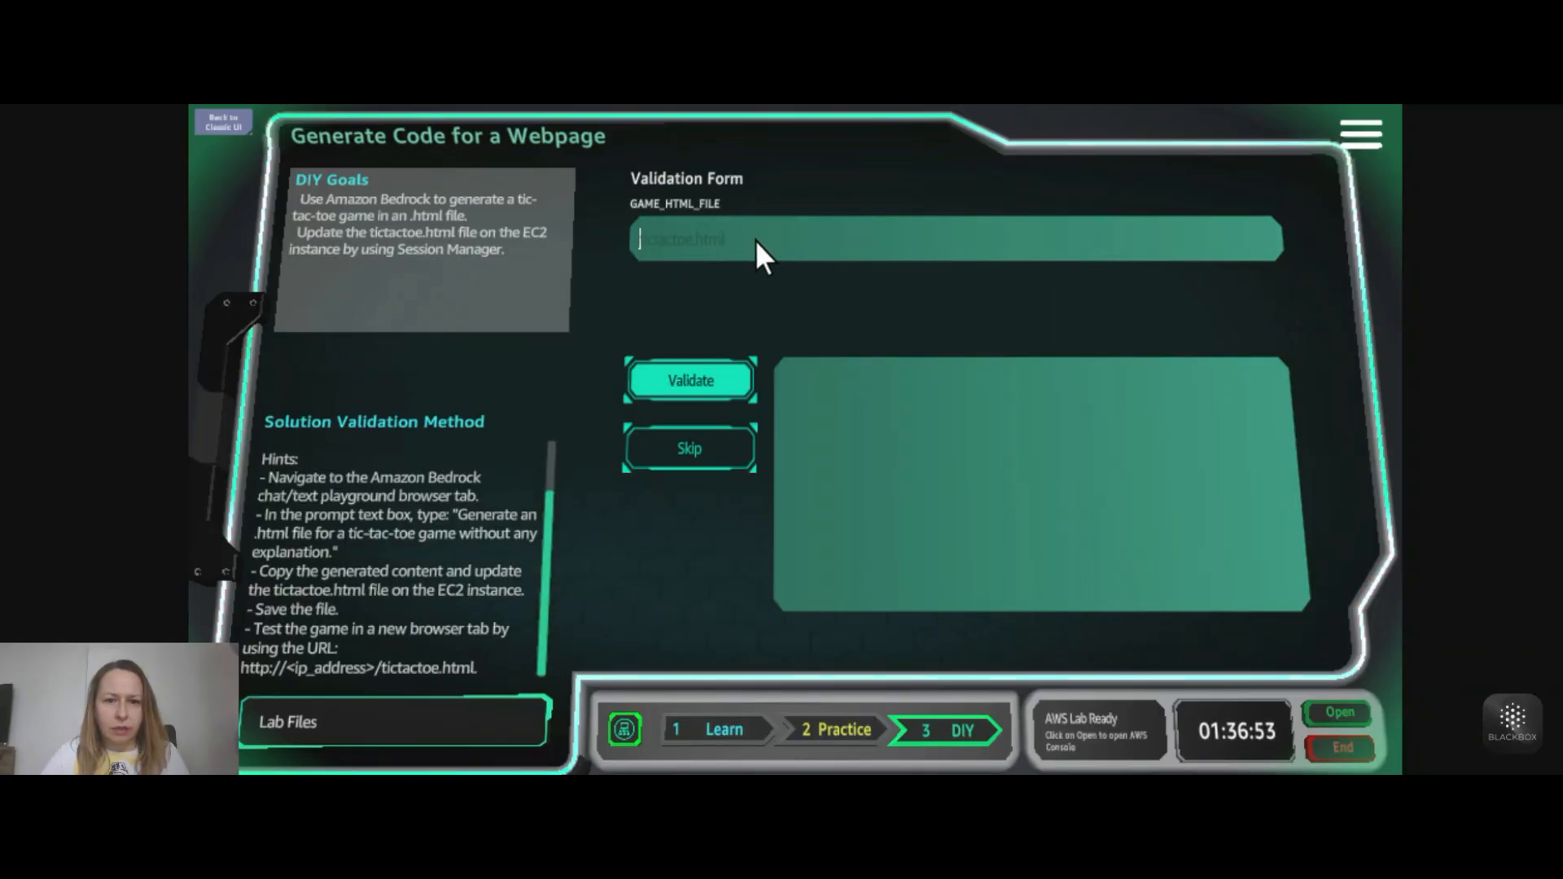
pyautogui.hotkey('ctrl', 'v')
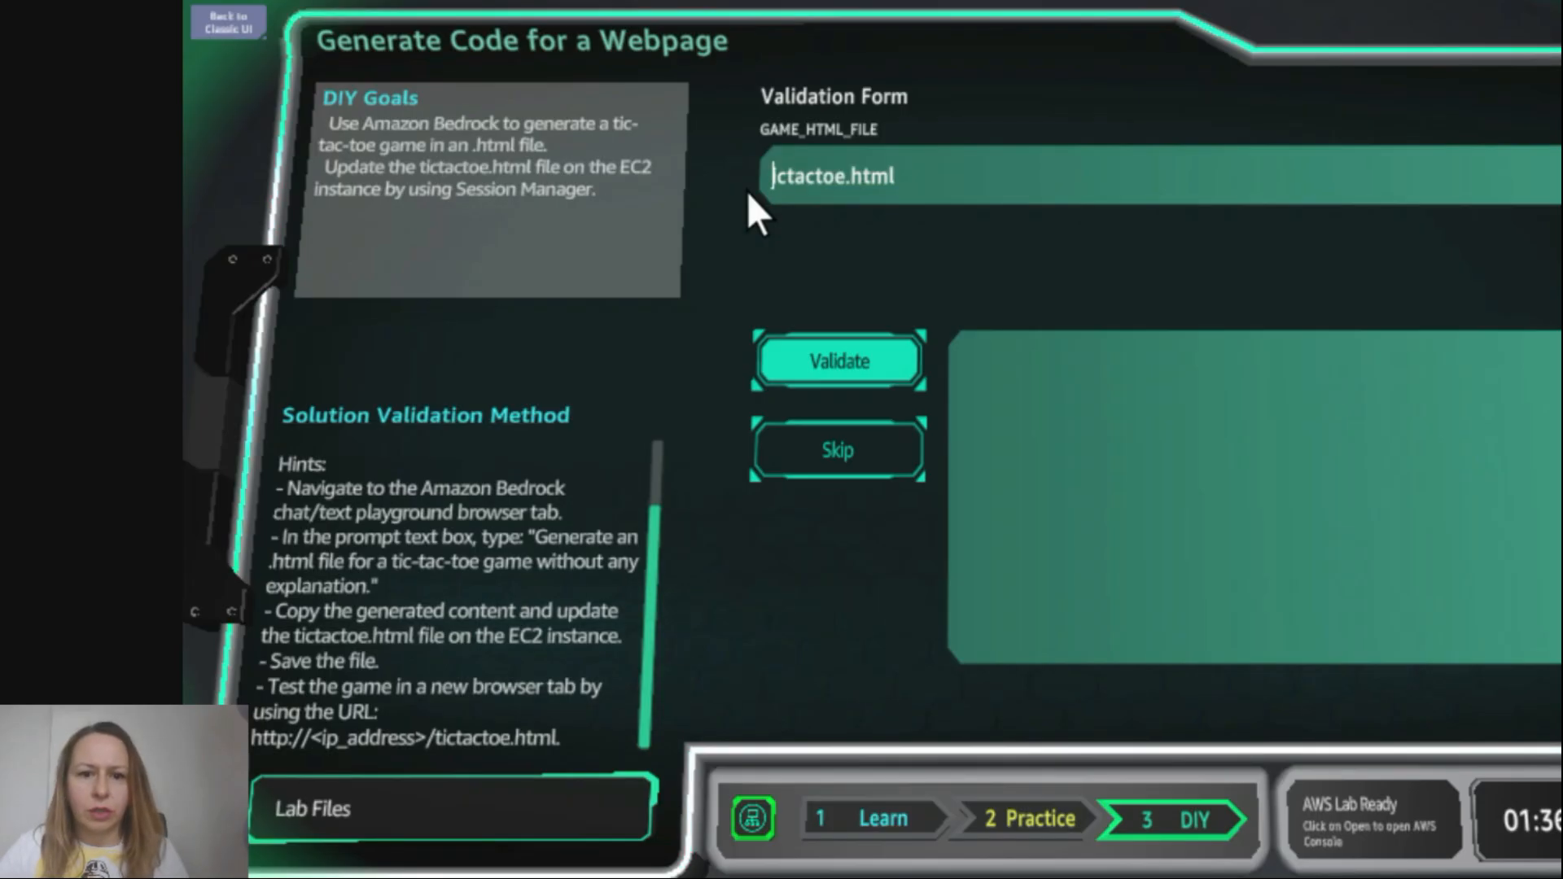
pyautogui.click(889, 368)
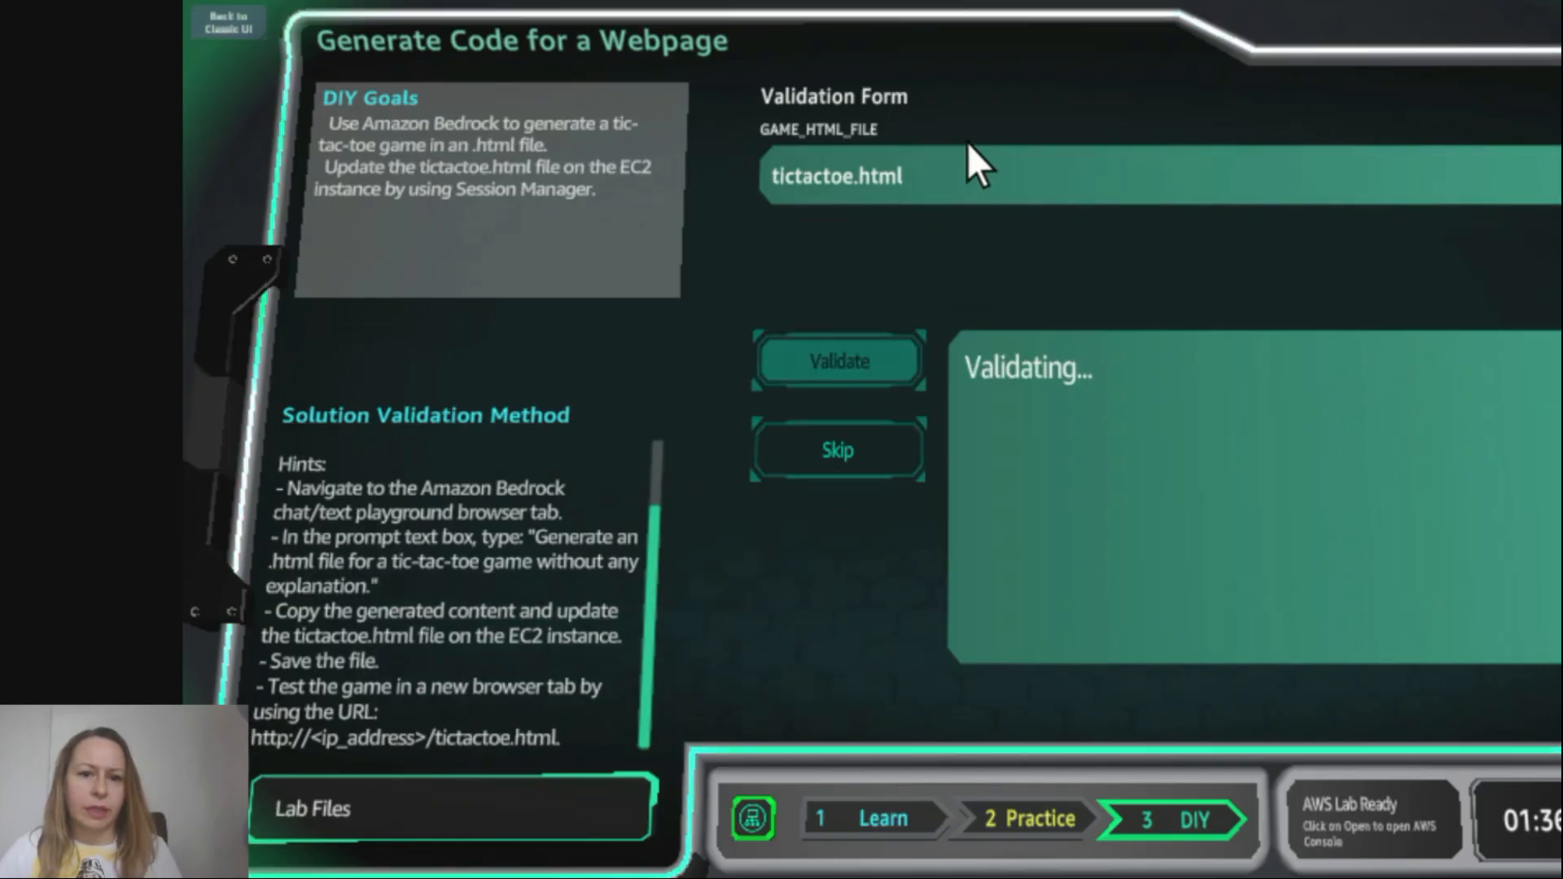